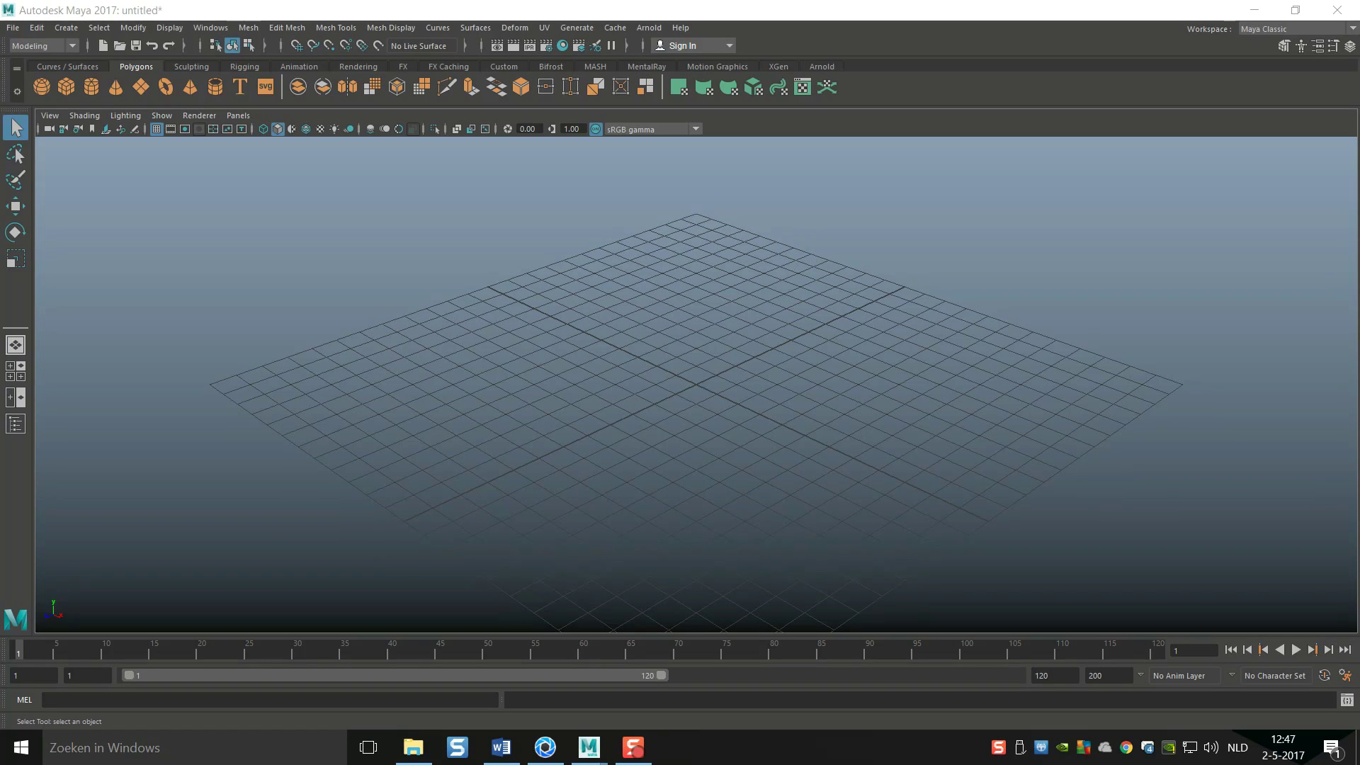
# Create a polygon cube at the grid centre and scale it much longer along Z.
pyautogui.click(67, 88)
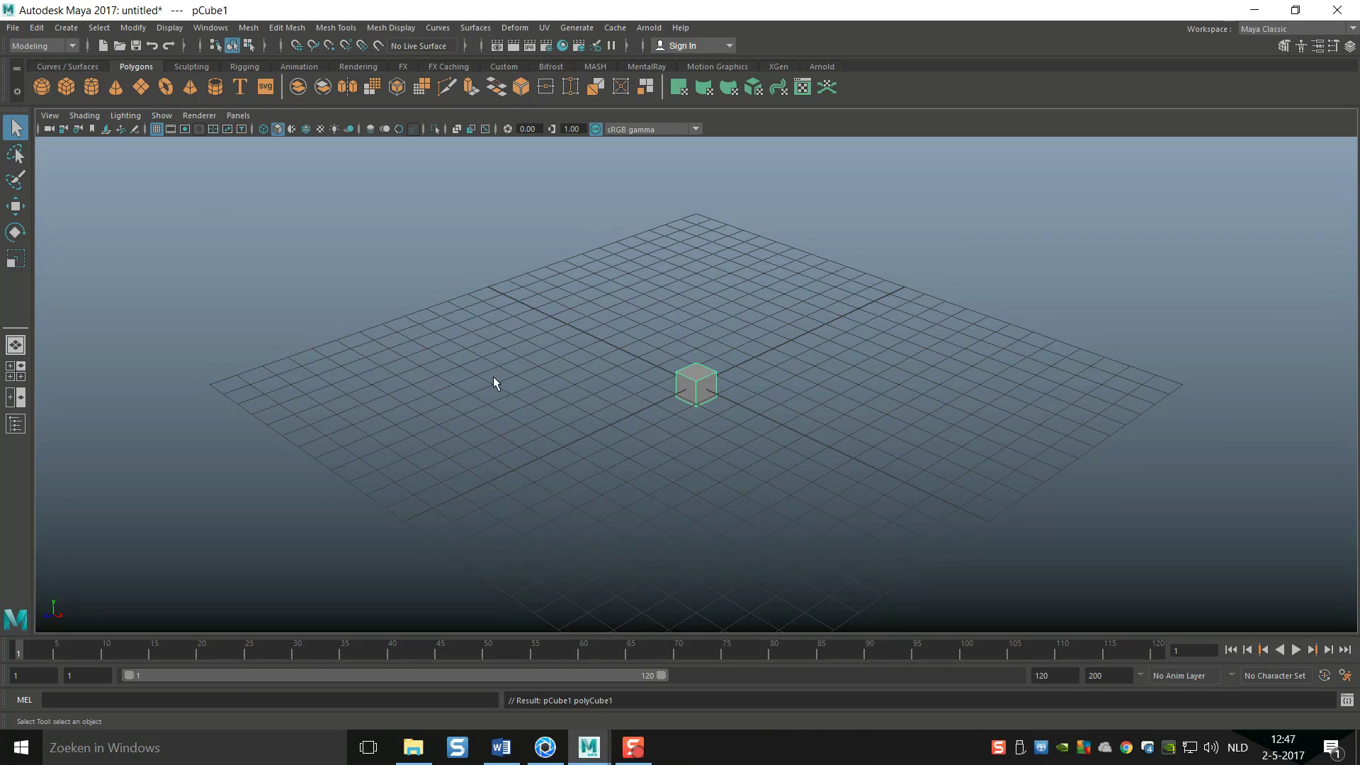
pyautogui.press('r')
pyautogui.keyDown('alt'); pyautogui.moveTo(616, 393); pyautogui.dragTo(730, 471); pyautogui.keyUp('alt')
pyautogui.moveTo(708, 406); pyautogui.dragTo(753, 560)
pyautogui.keyDown('alt'); pyautogui.moveTo(576, 490); pyautogui.dragTo(728, 477); pyautogui.keyUp('alt')
# In Vertex mode, select the box's top vertices and raise them into a tall wall.
pyautogui.rightClick(622, 385)
pyautogui.moveTo(622, 385); pyautogui.dragTo(556, 334, button='right')
pyautogui.keyDown('alt'); pyautogui.moveTo(558, 338); pyautogui.dragTo(619, 456); pyautogui.keyUp('alt')
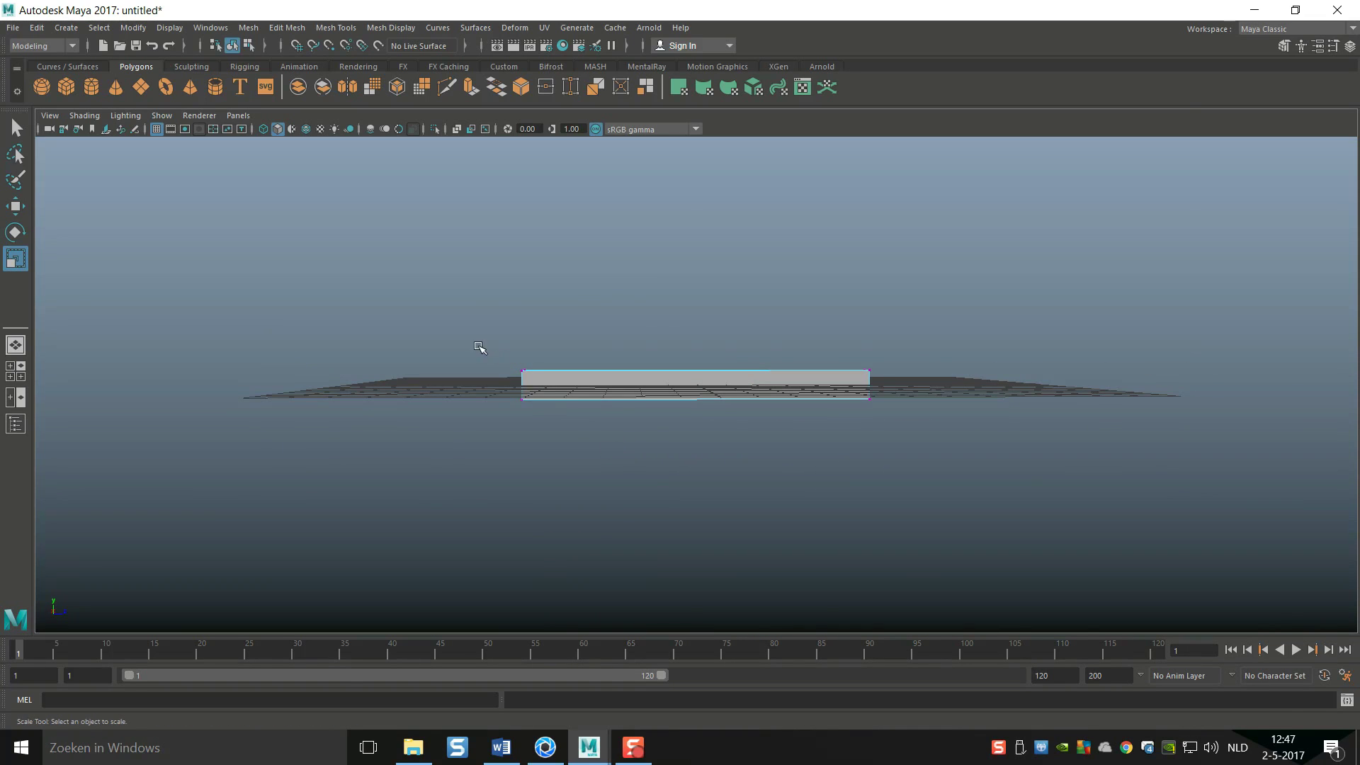
pyautogui.moveTo(457, 329); pyautogui.dragTo(925, 389)
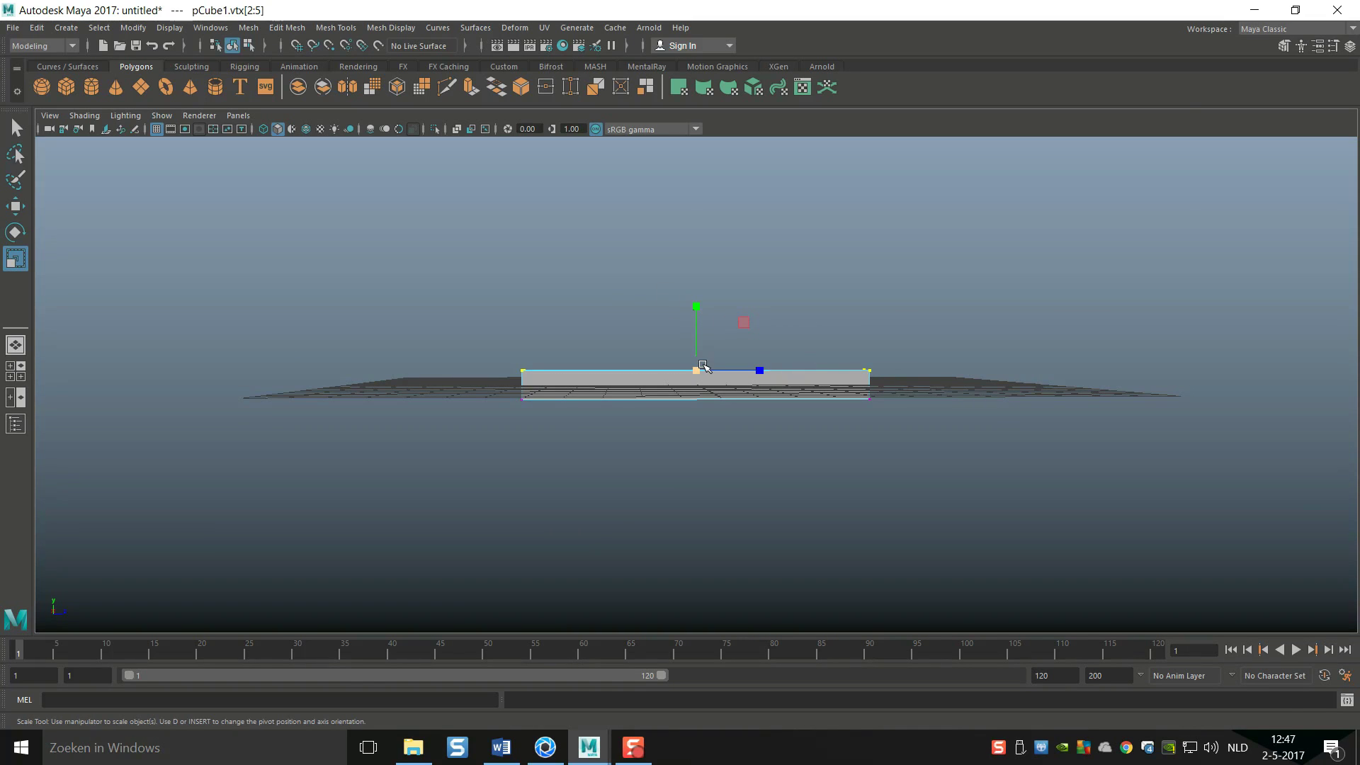
pyautogui.press('w')
pyautogui.moveTo(704, 306); pyautogui.dragTo(718, 124)
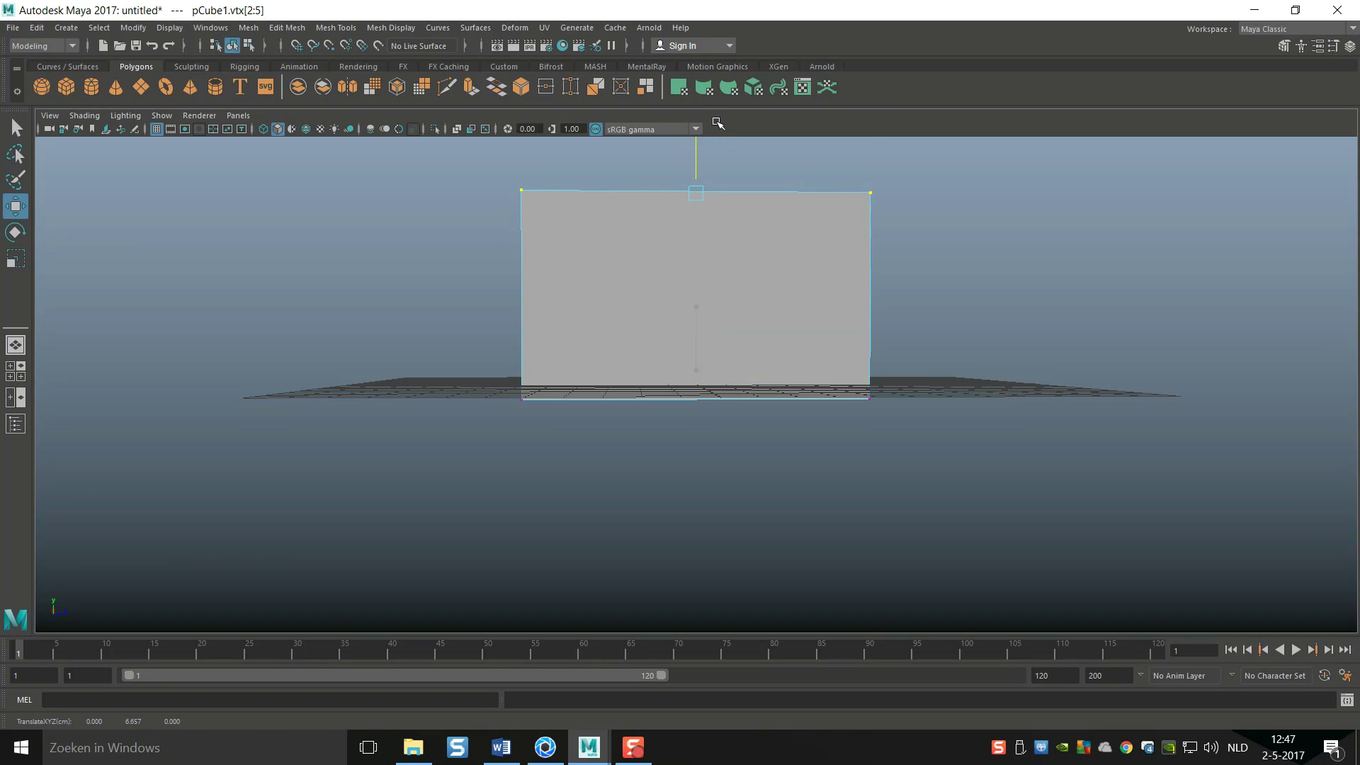
pyautogui.scroll(-3, 755, 279)
pyautogui.keyDown('alt'); pyautogui.moveTo(865, 416); pyautogui.dragTo(509, 408); pyautogui.keyUp('alt')
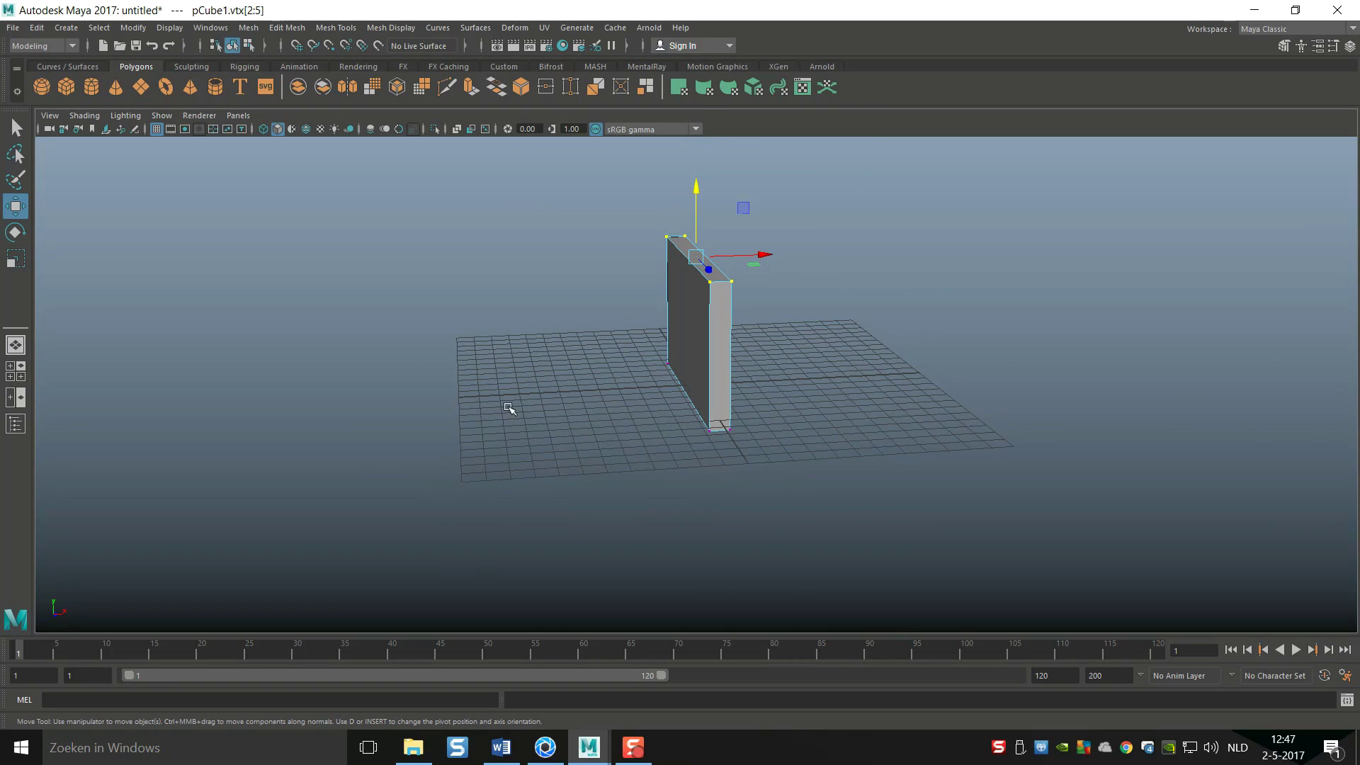
# Create a second cube, move it left of the wall, and raise it onto the grid.
pyautogui.click(65, 88)
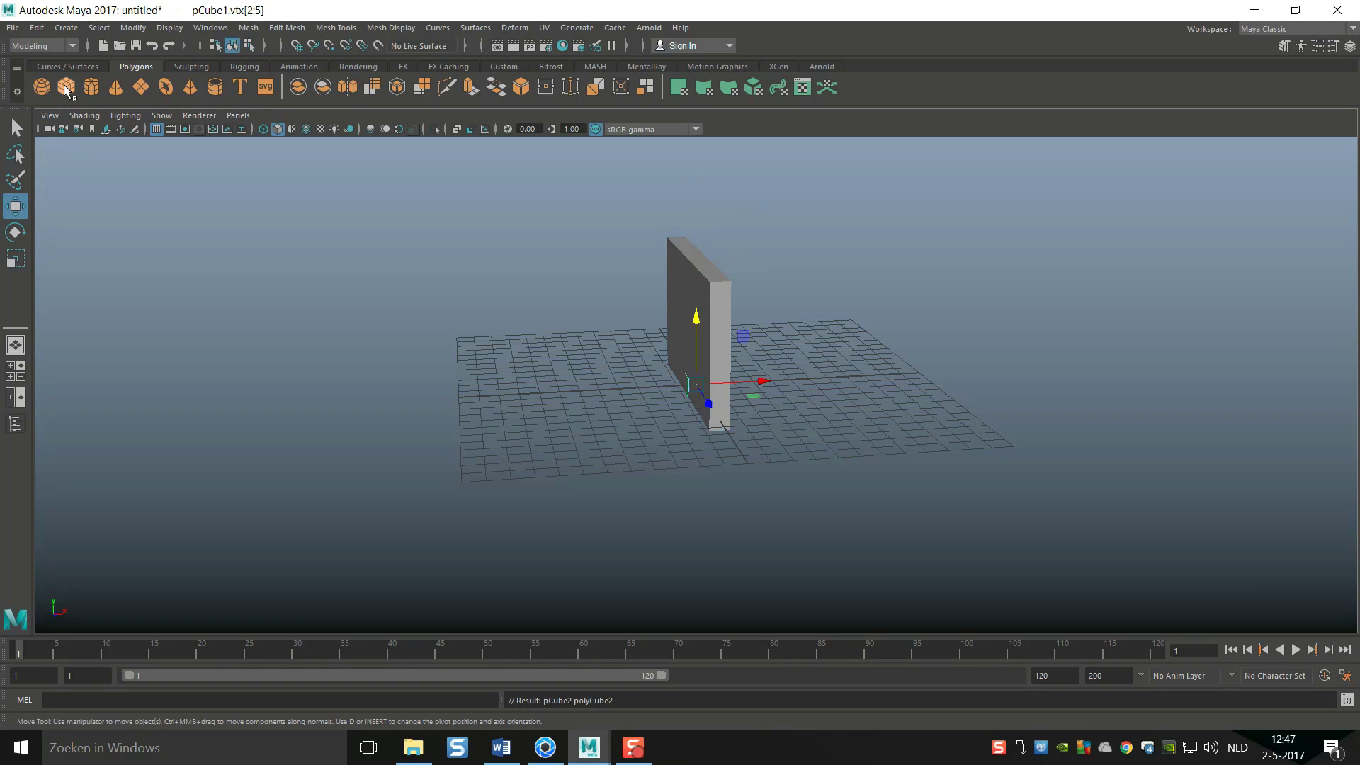
pyautogui.moveTo(756, 386); pyautogui.dragTo(588, 445)
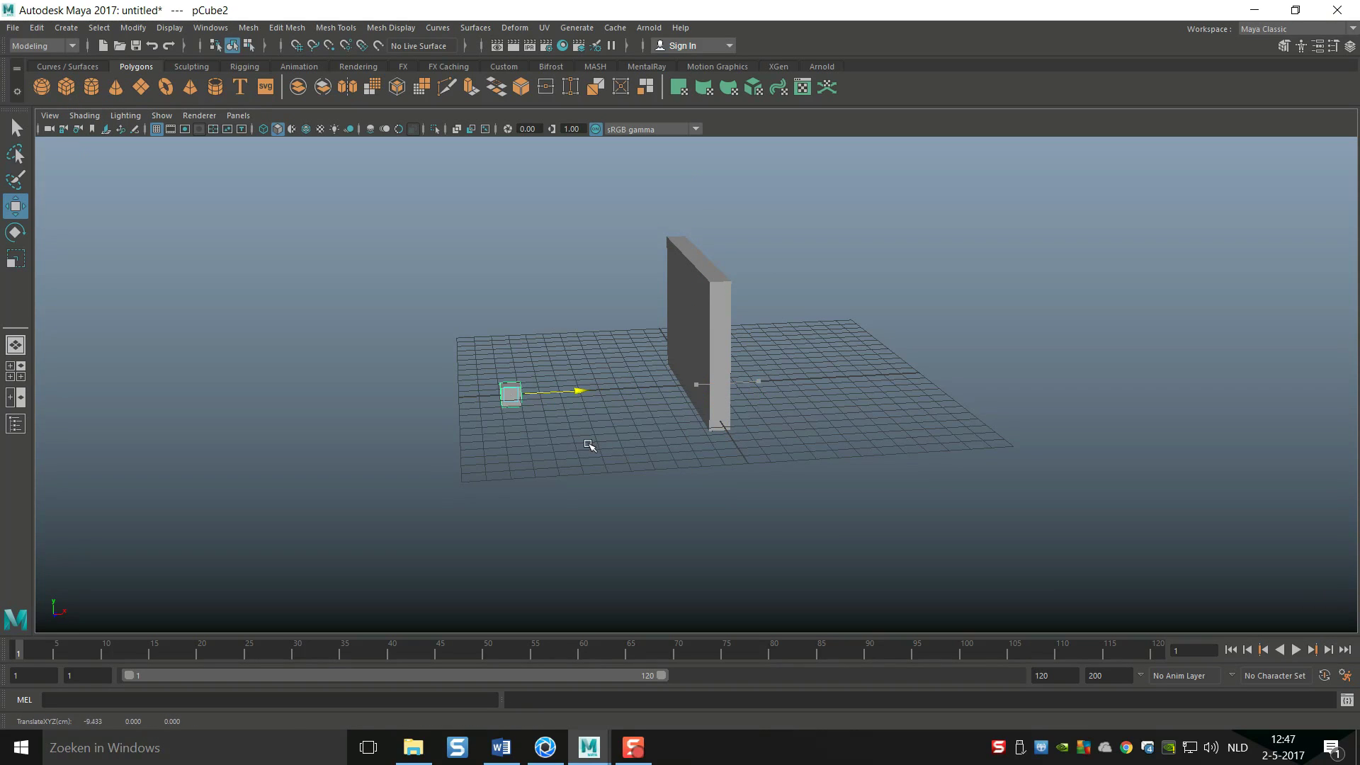
pyautogui.click(15, 371)
pyautogui.press('space')
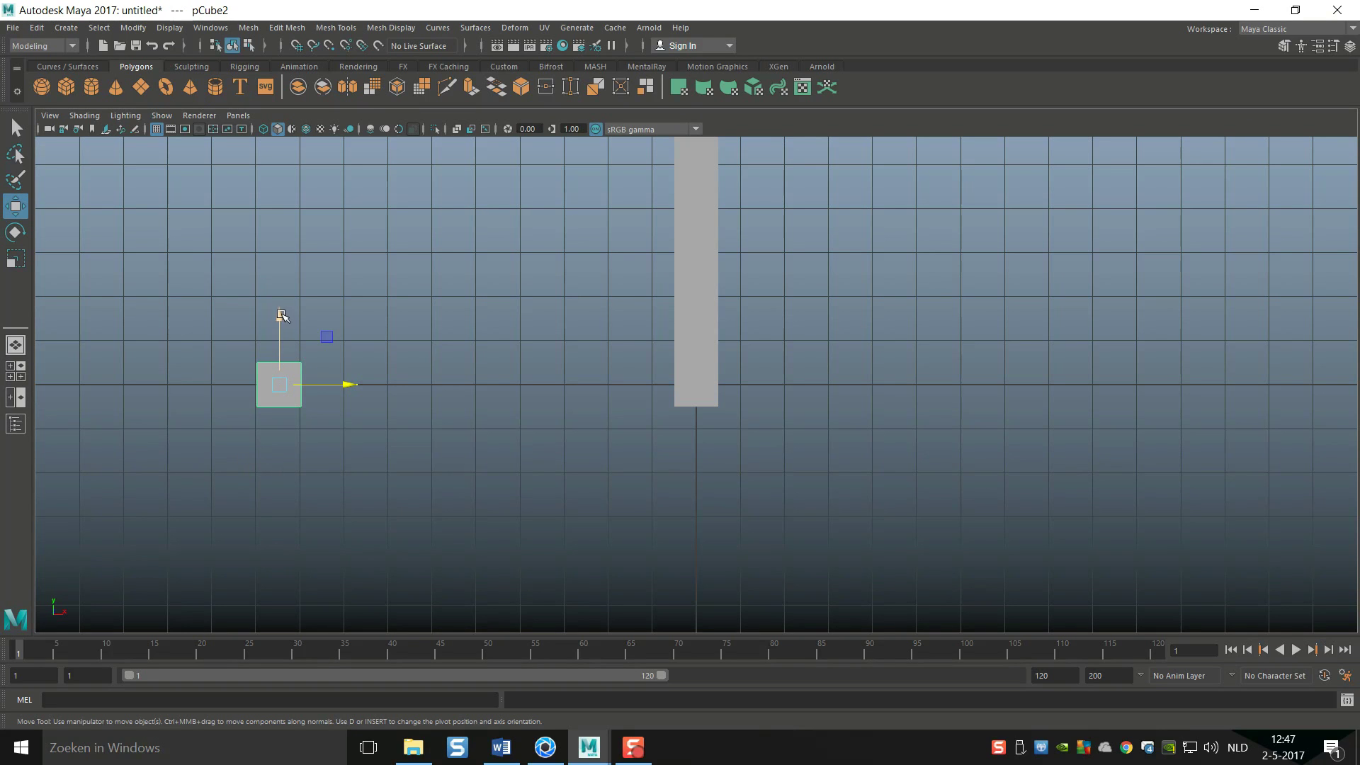
pyautogui.moveTo(281, 315); pyautogui.dragTo(293, 305)
# Lift the wall to rest on the grid in the front view, then reselect the small cube in perspective.
pyautogui.click(696, 319)
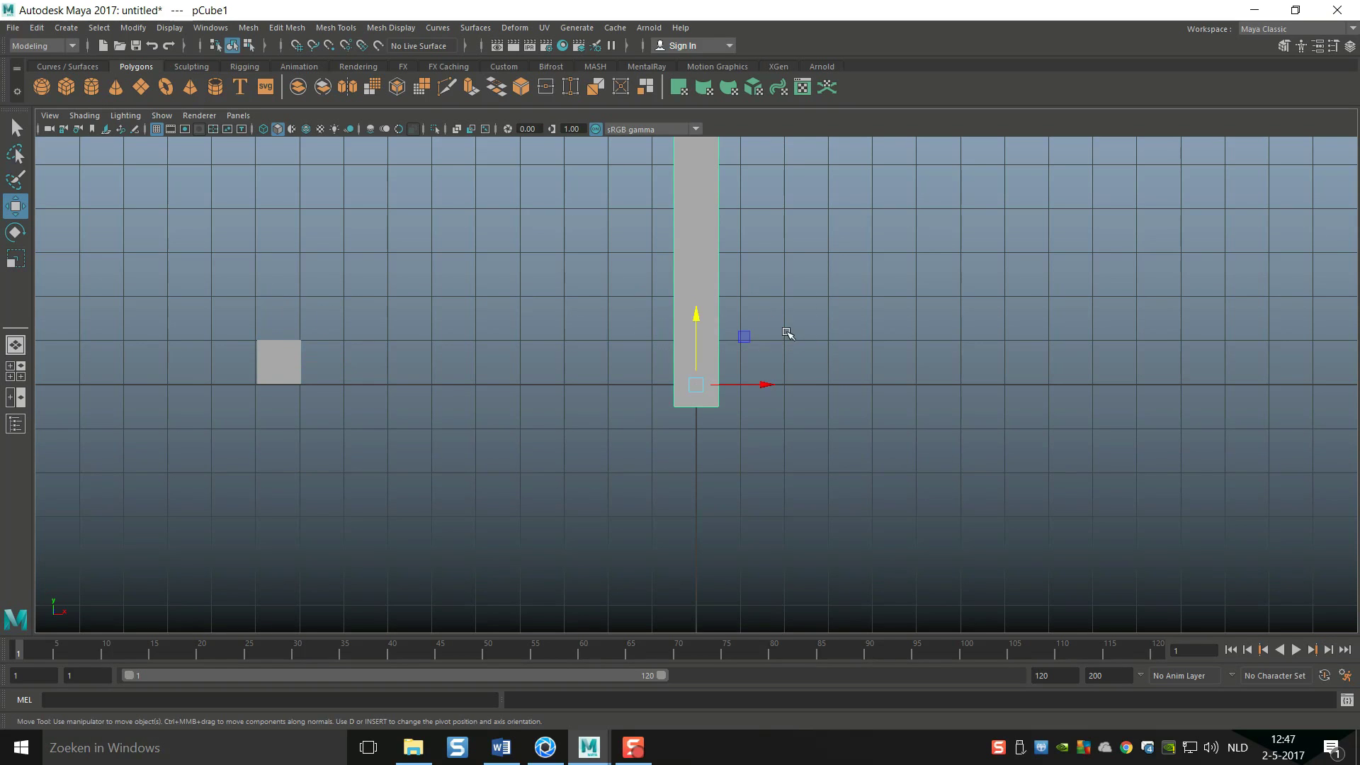
pyautogui.moveTo(698, 313); pyautogui.dragTo(697, 301)
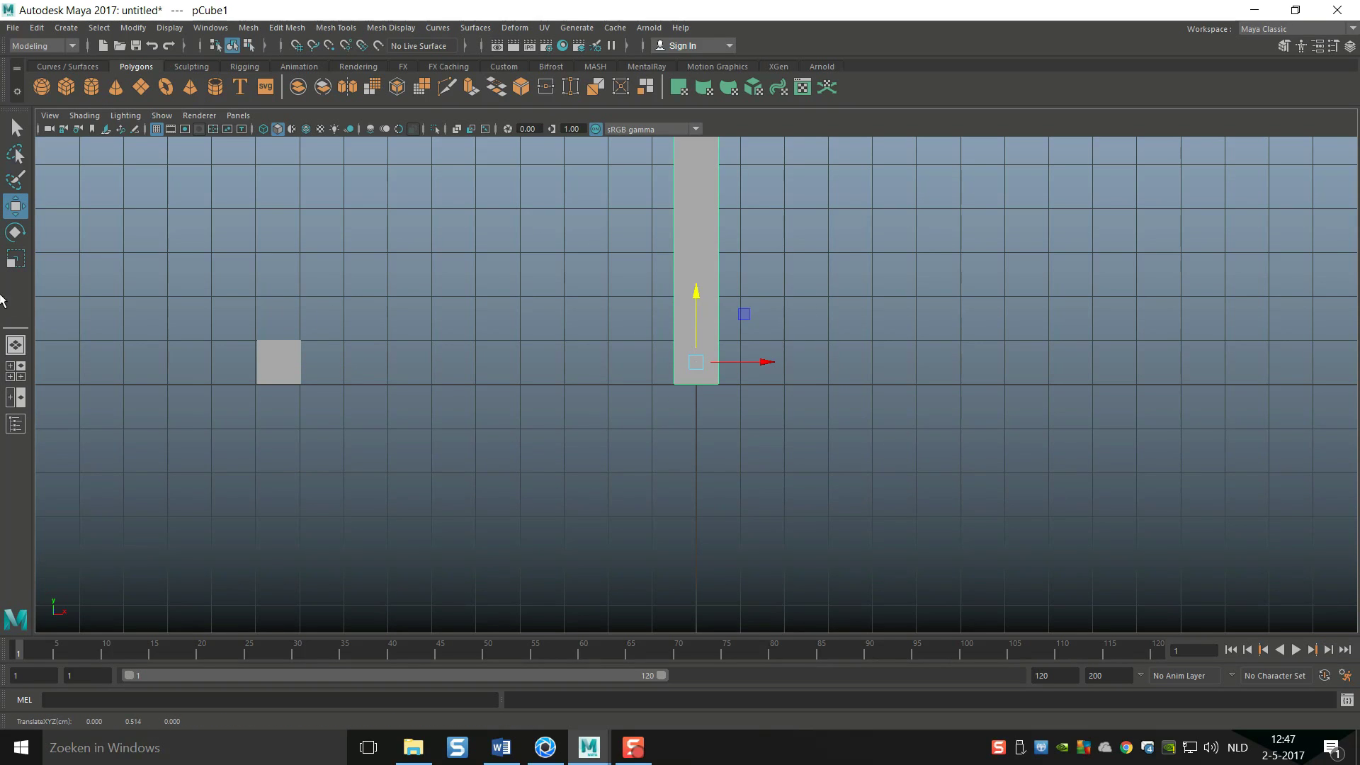
pyautogui.click(15, 370)
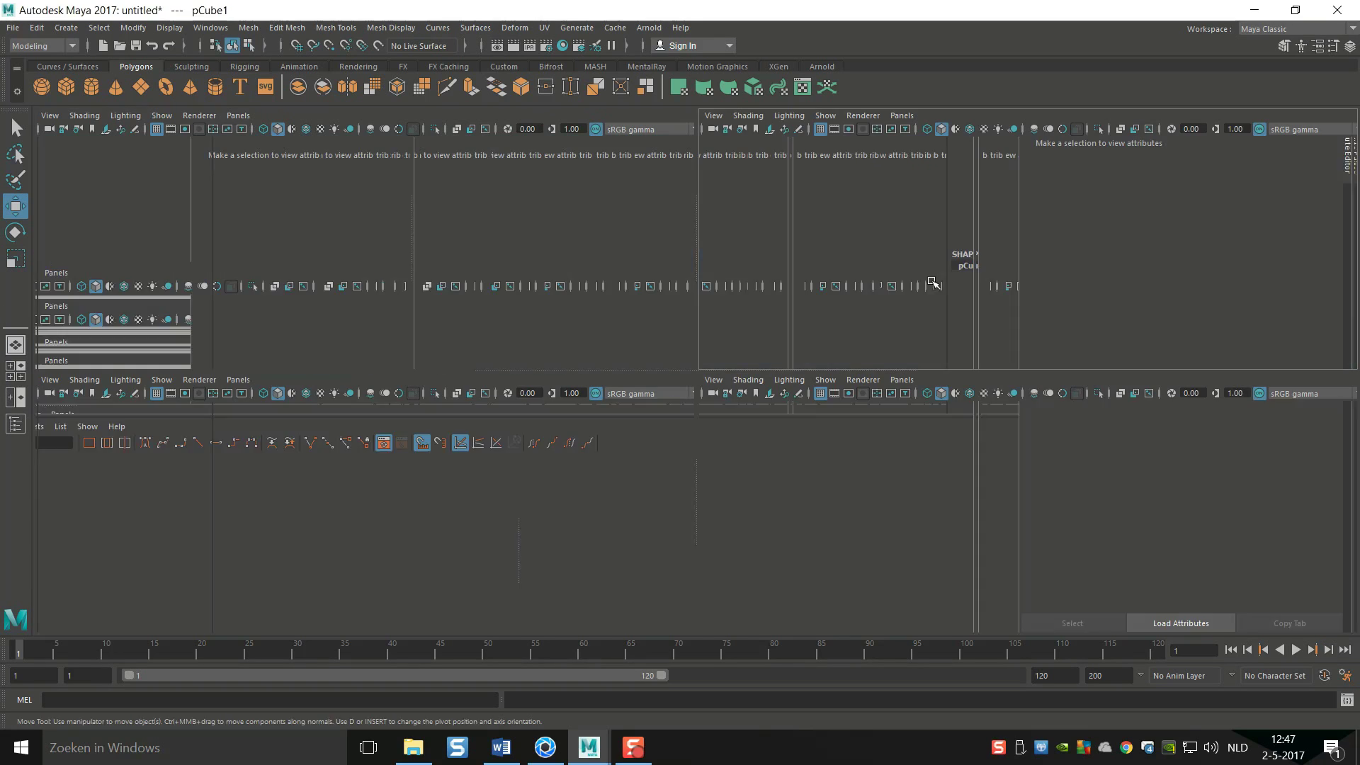
pyautogui.press('space')
pyautogui.scroll(-3, 701, 415)
pyautogui.scroll(2, 691, 425)
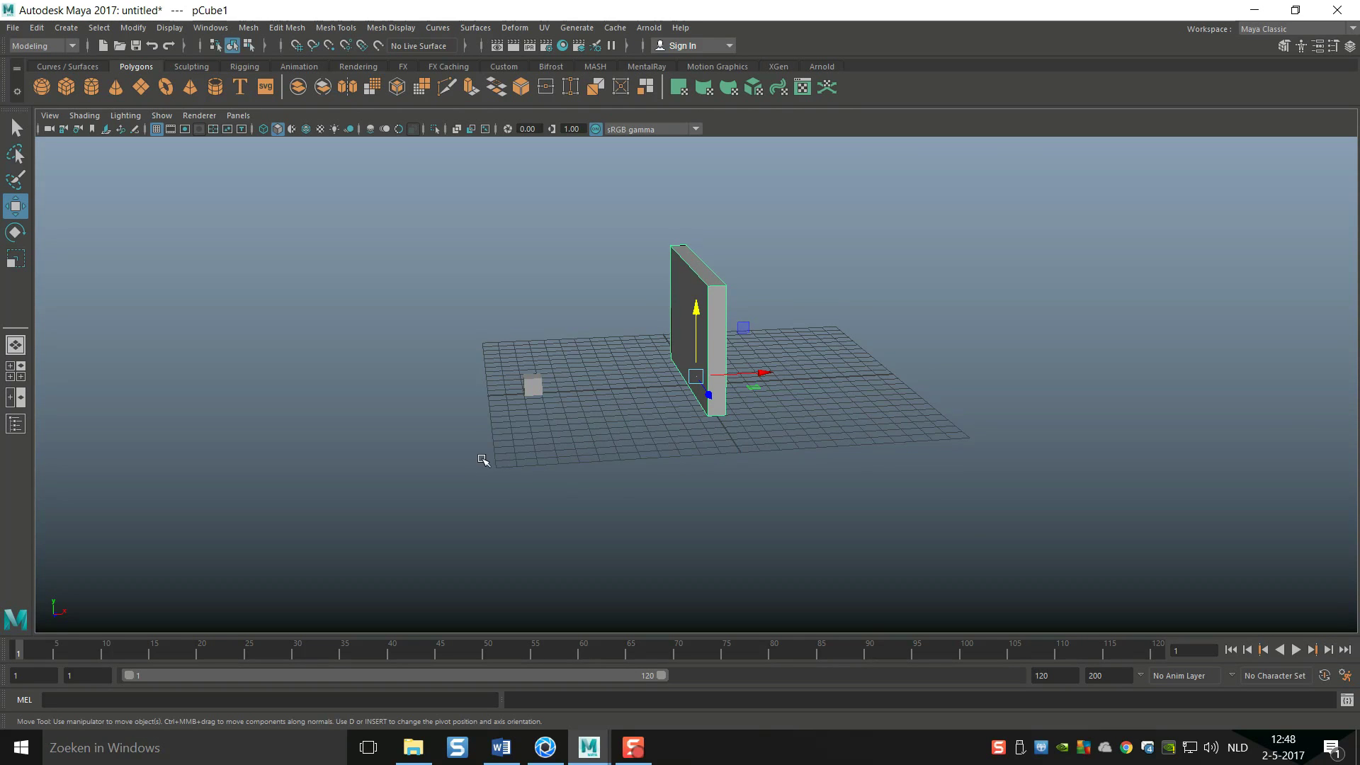
pyautogui.keyDown('alt'); pyautogui.moveTo(484, 460); pyautogui.dragTo(474, 489); pyautogui.keyUp('alt')
pyautogui.click(408, 418)
pyautogui.keyDown('alt'); pyautogui.moveTo(474, 490); pyautogui.dragTo(456, 501, button='middle'); pyautogui.keyUp('alt')
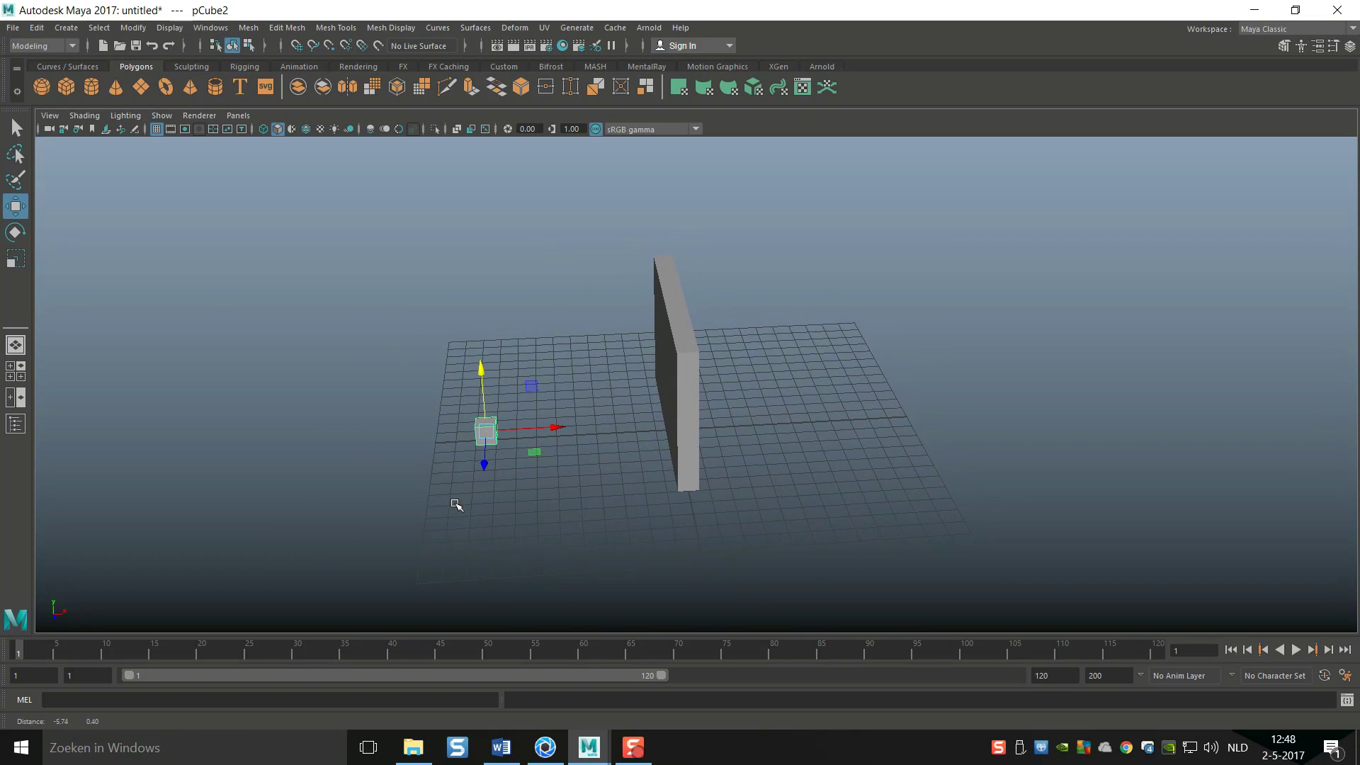
# Show the Channel Box and place pCube2 at Translate X -9.38, Y 0.514, undoing trial moves.
pyautogui.scroll(3, 440, 522)
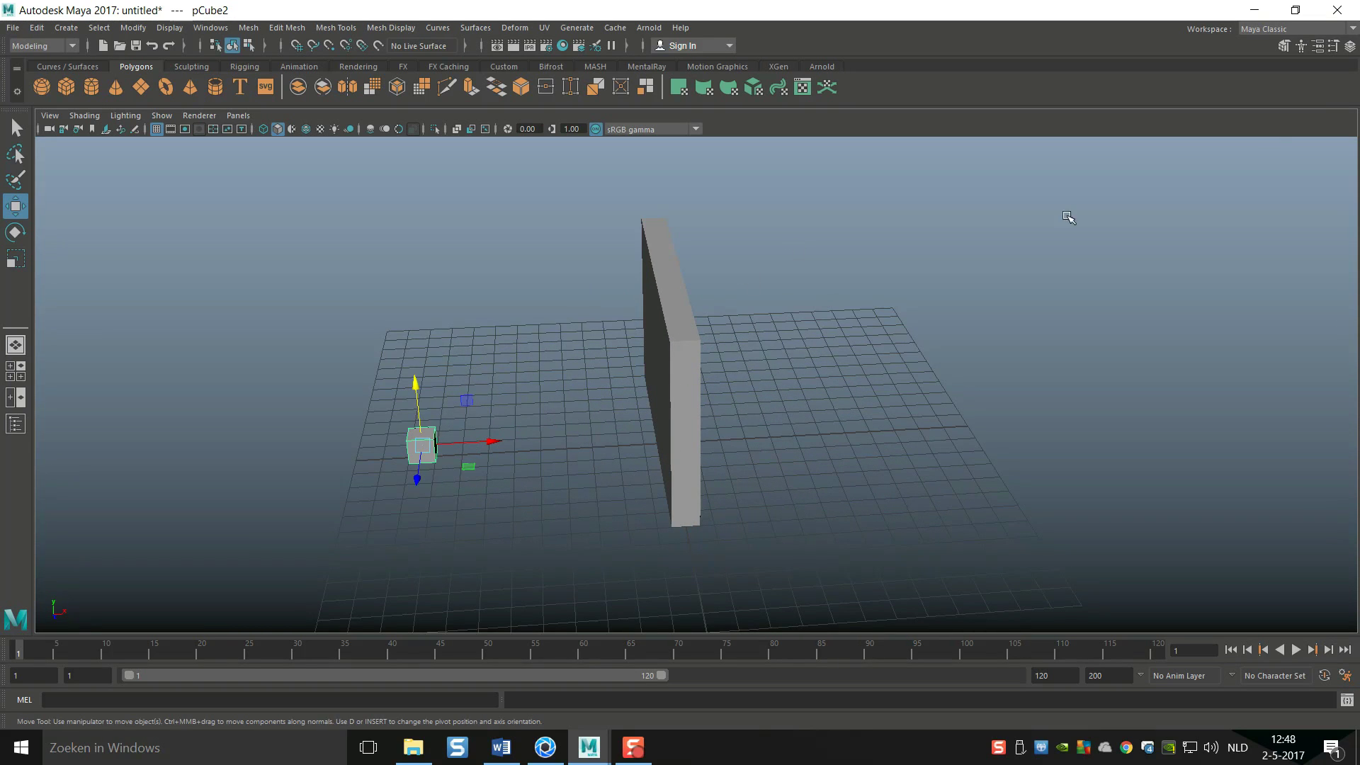
pyautogui.click(1350, 46)
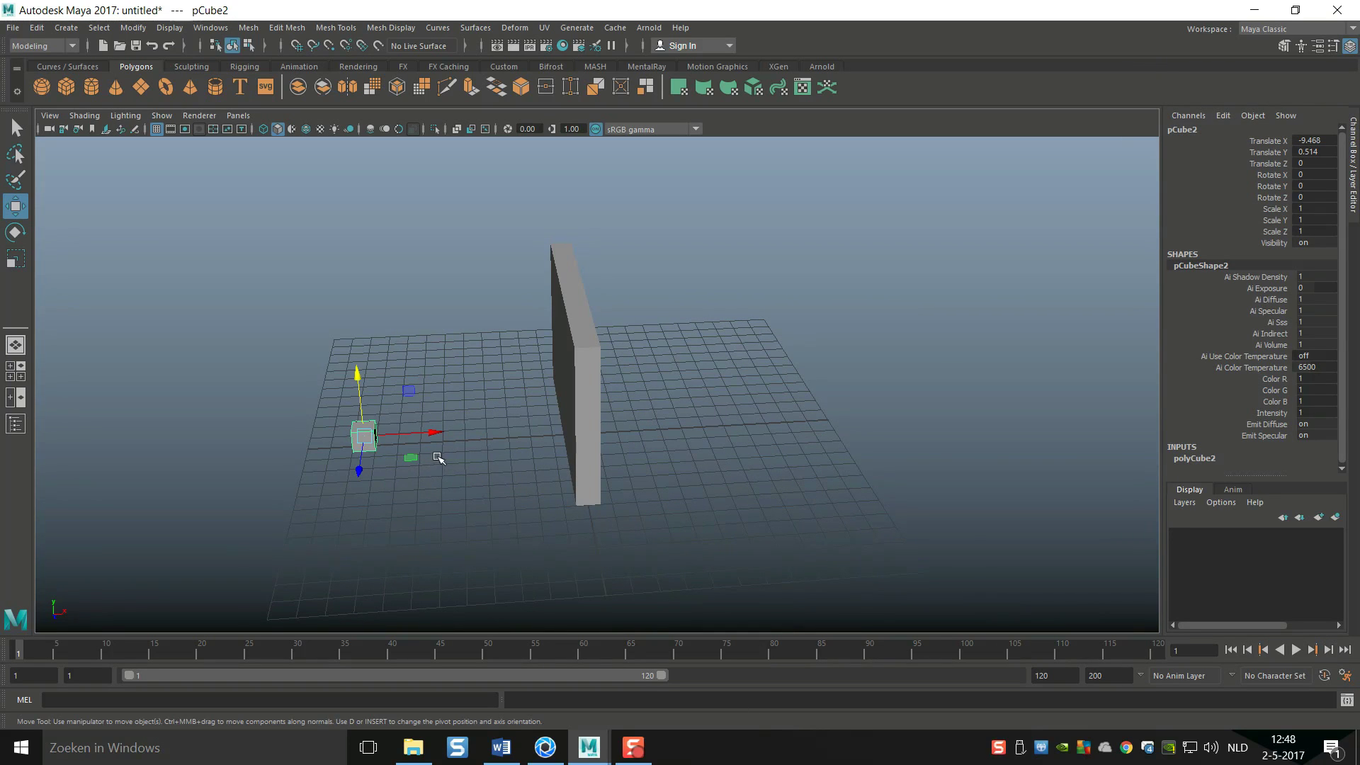
pyautogui.moveTo(434, 434); pyautogui.dragTo(471, 473)
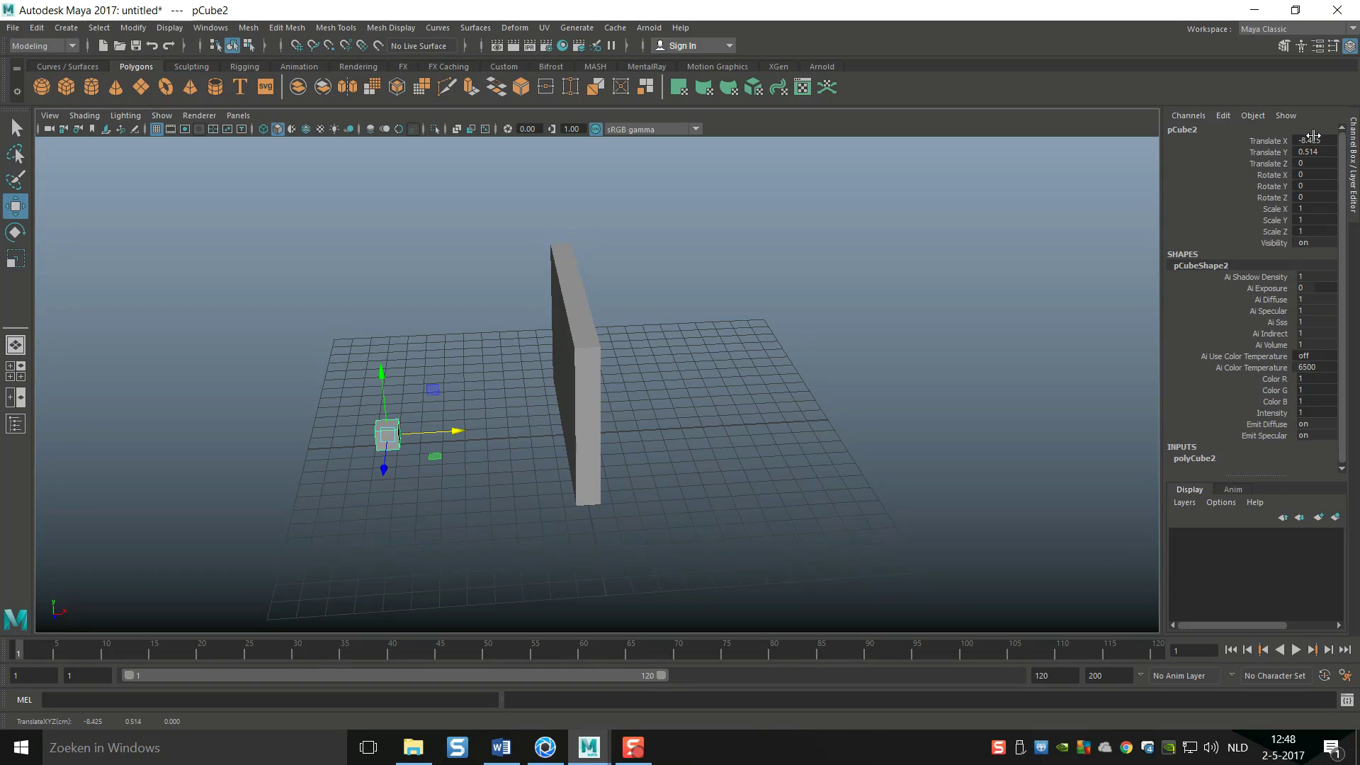
pyautogui.moveTo(460, 432); pyautogui.dragTo(447, 550)
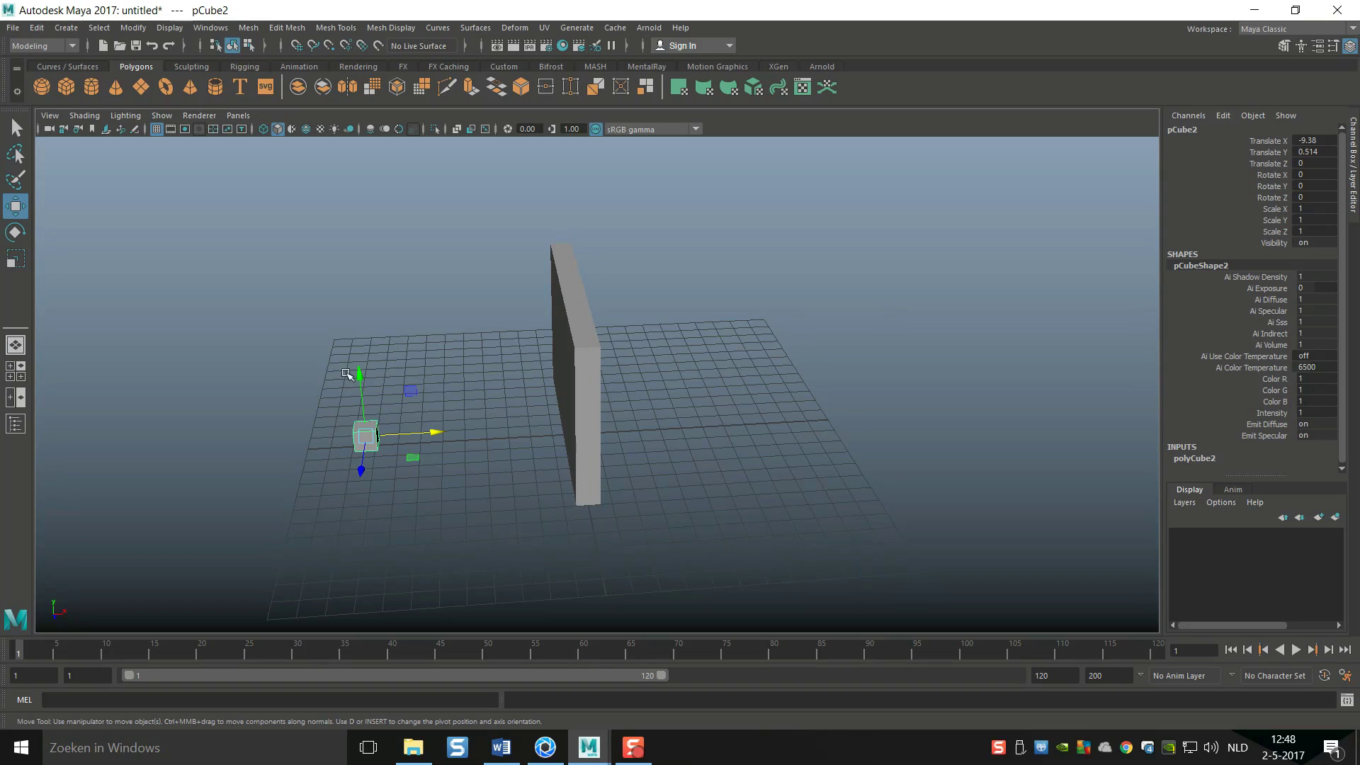
pyautogui.moveTo(361, 379); pyautogui.dragTo(368, 301)
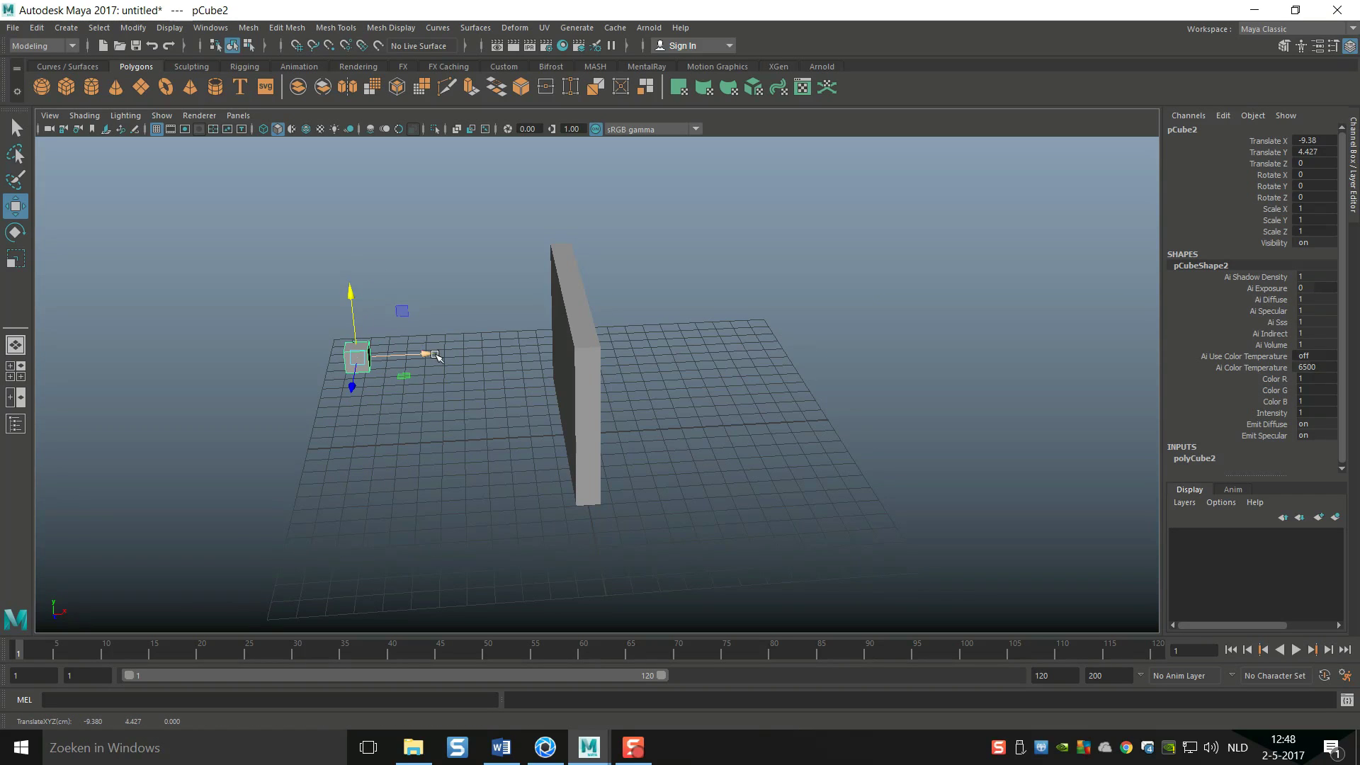
pyautogui.moveTo(427, 353); pyautogui.dragTo(388, 447)
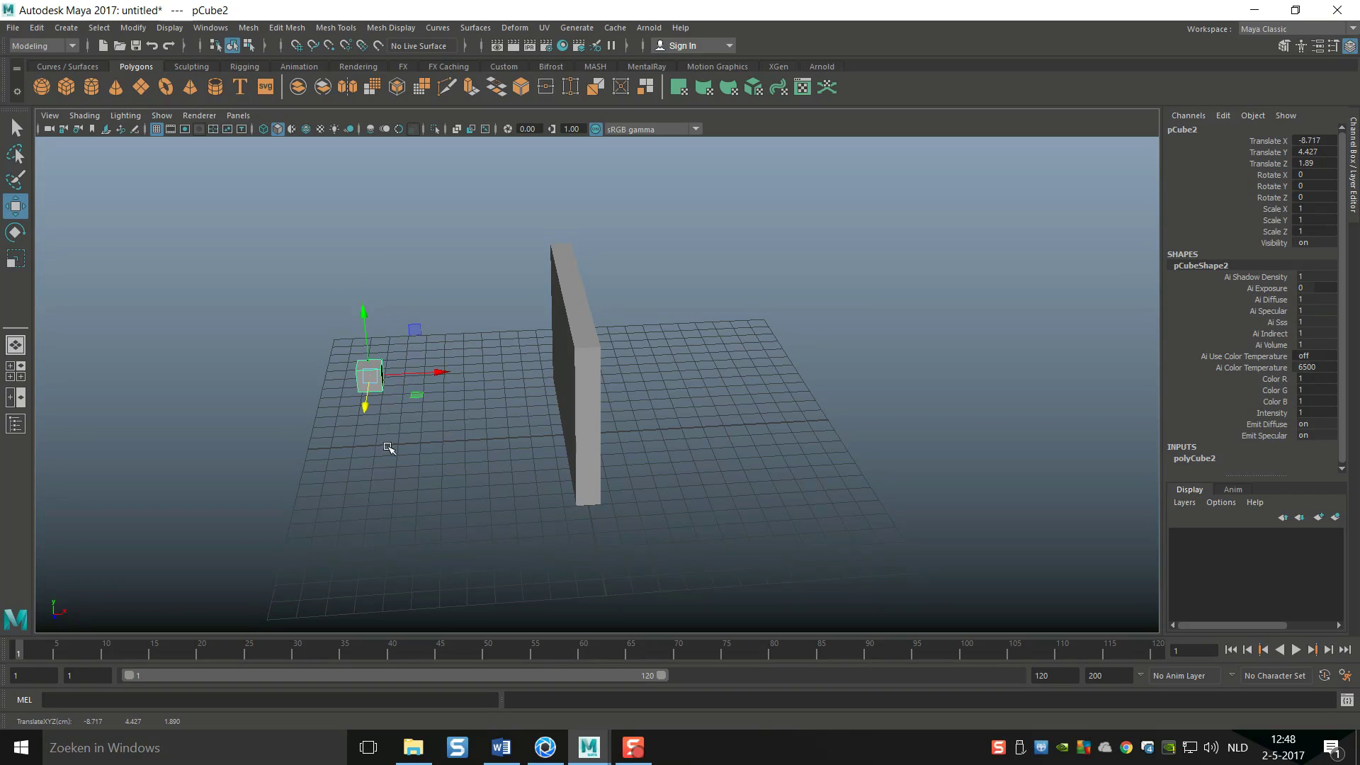
pyautogui.hotkey('ctrl', 'z')
pyautogui.hotkey('ctrl', 'z')
pyautogui.hotkey('ctrl', 'z')
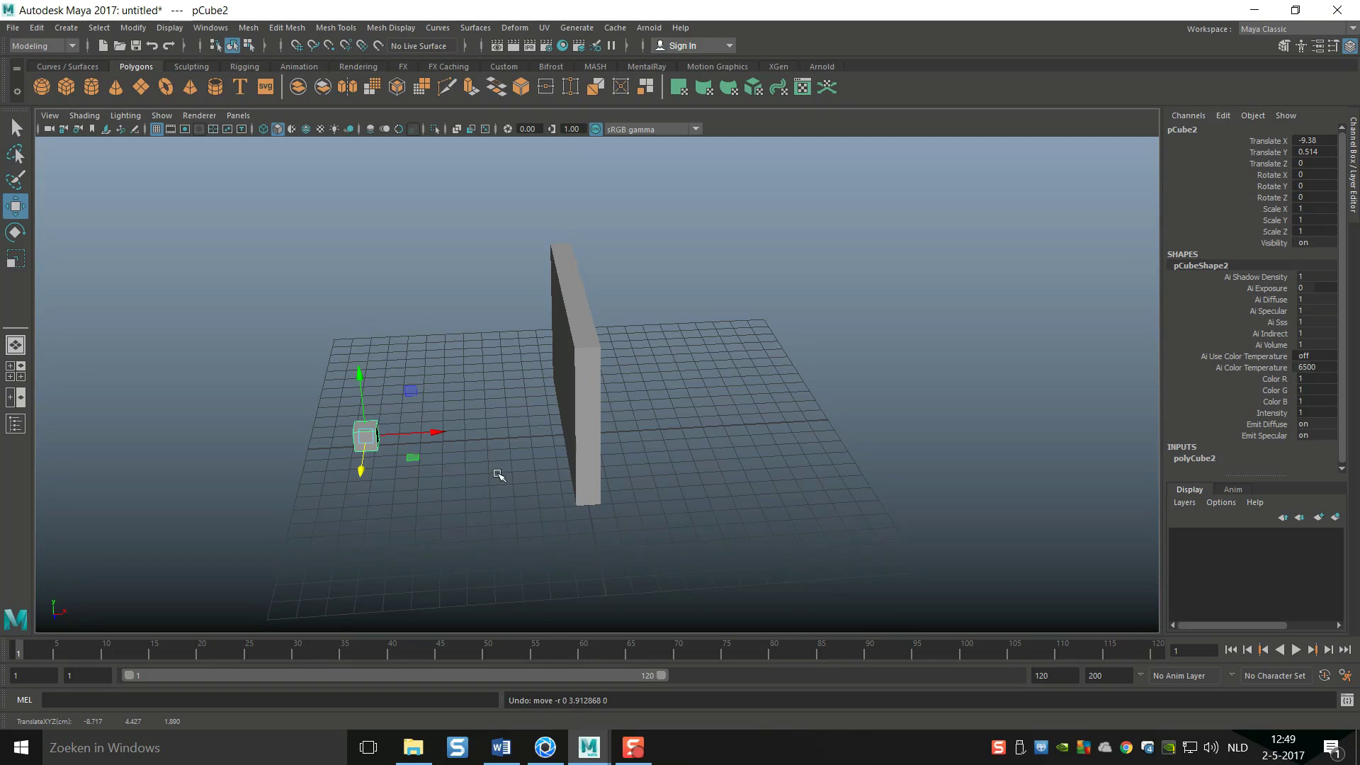
pyautogui.keyDown('alt'); pyautogui.moveTo(495, 470); pyautogui.dragTo(513, 503); pyautogui.keyUp('alt')
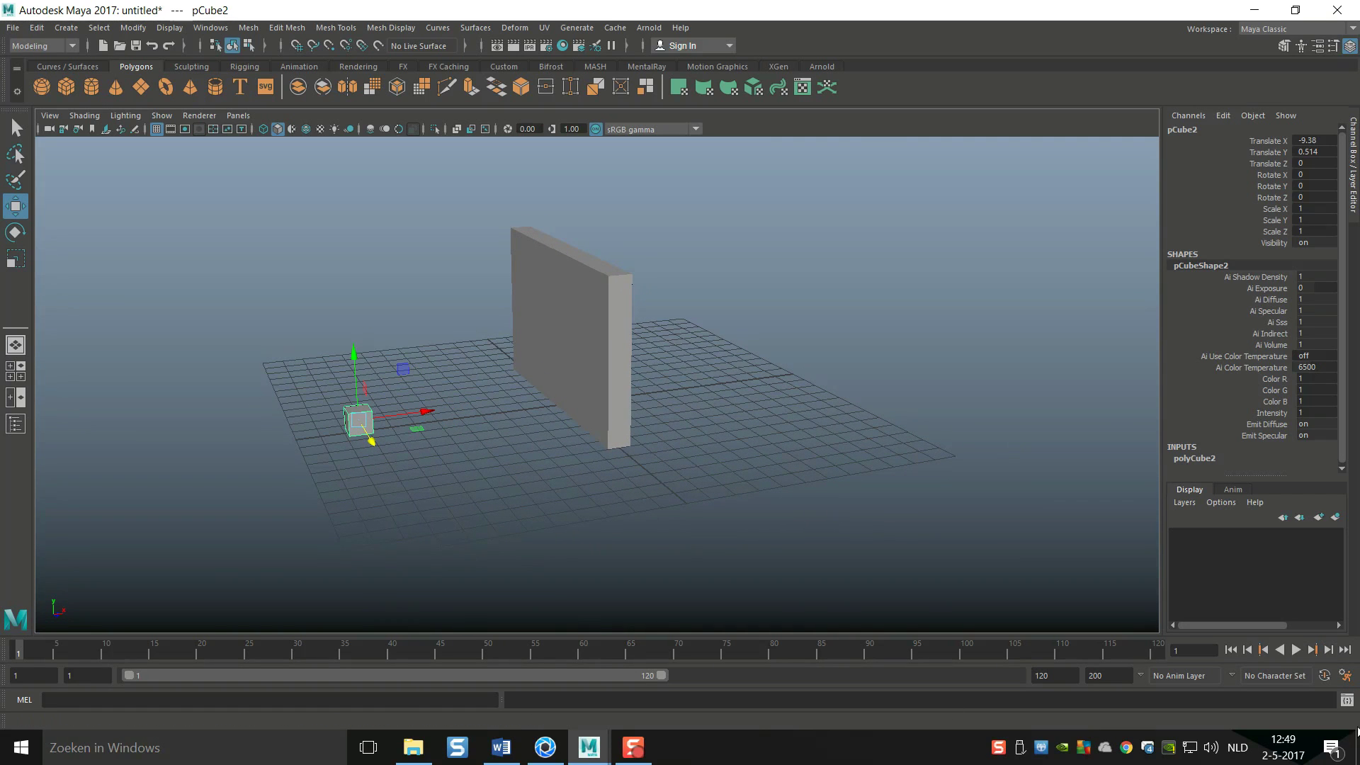
# Select the small cube and set the playback end time to 200.
pyautogui.click(218, 29)
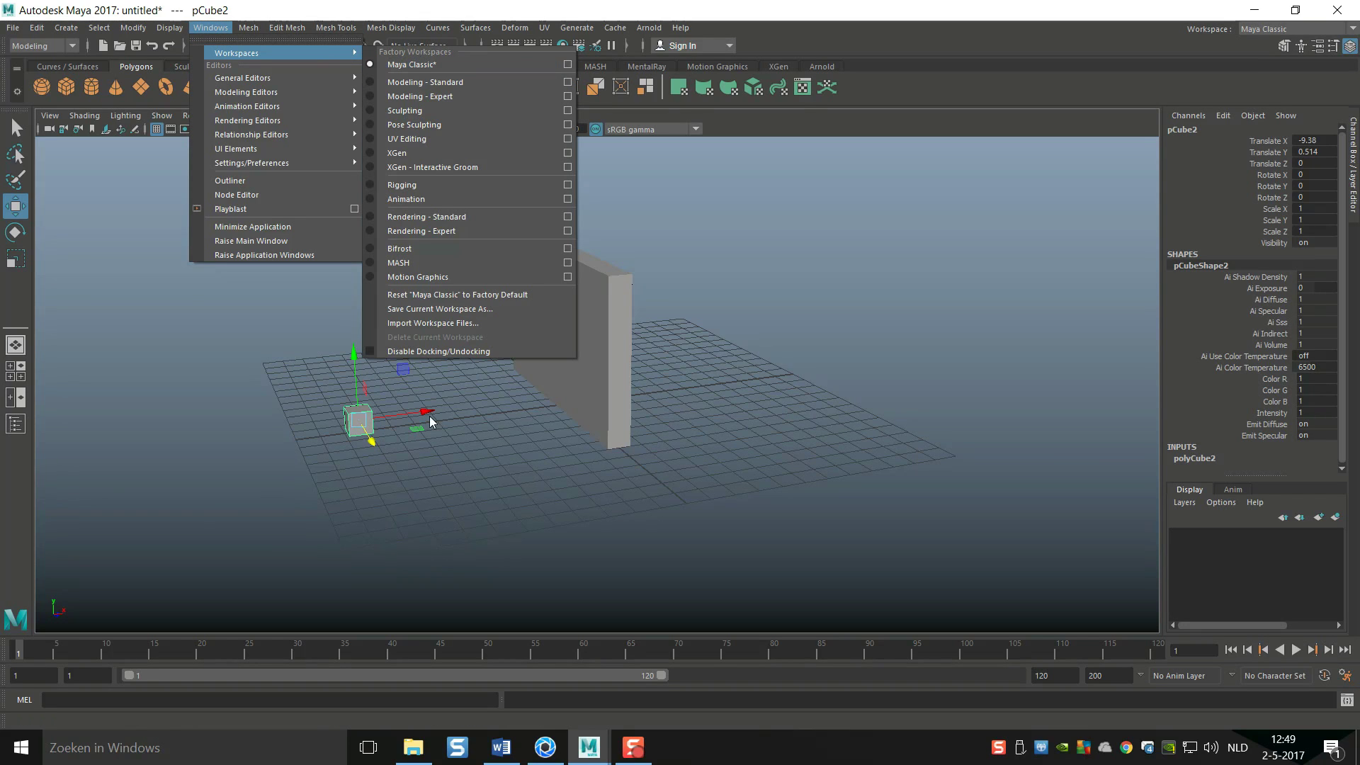
pyautogui.click(207, 494)
pyautogui.click(360, 425)
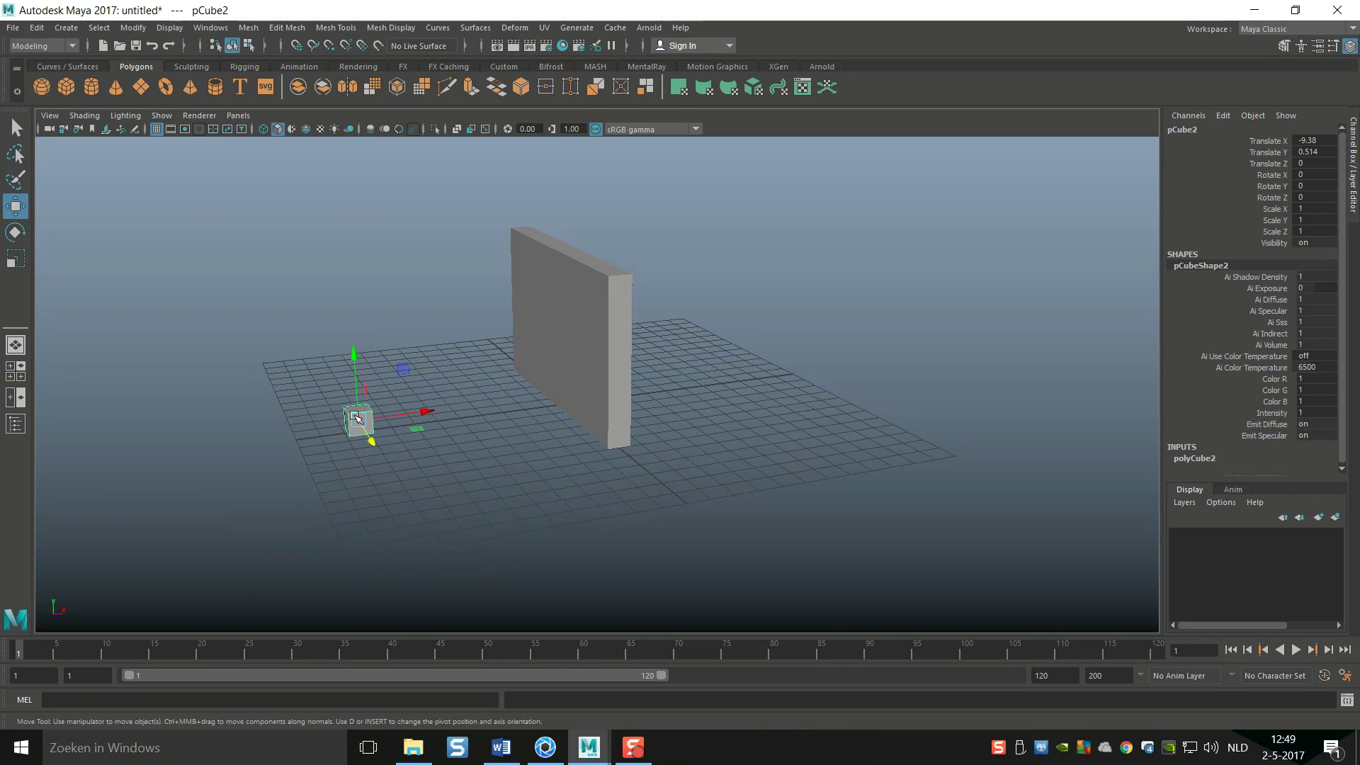
pyautogui.click(1063, 682)
pyautogui.write('200')
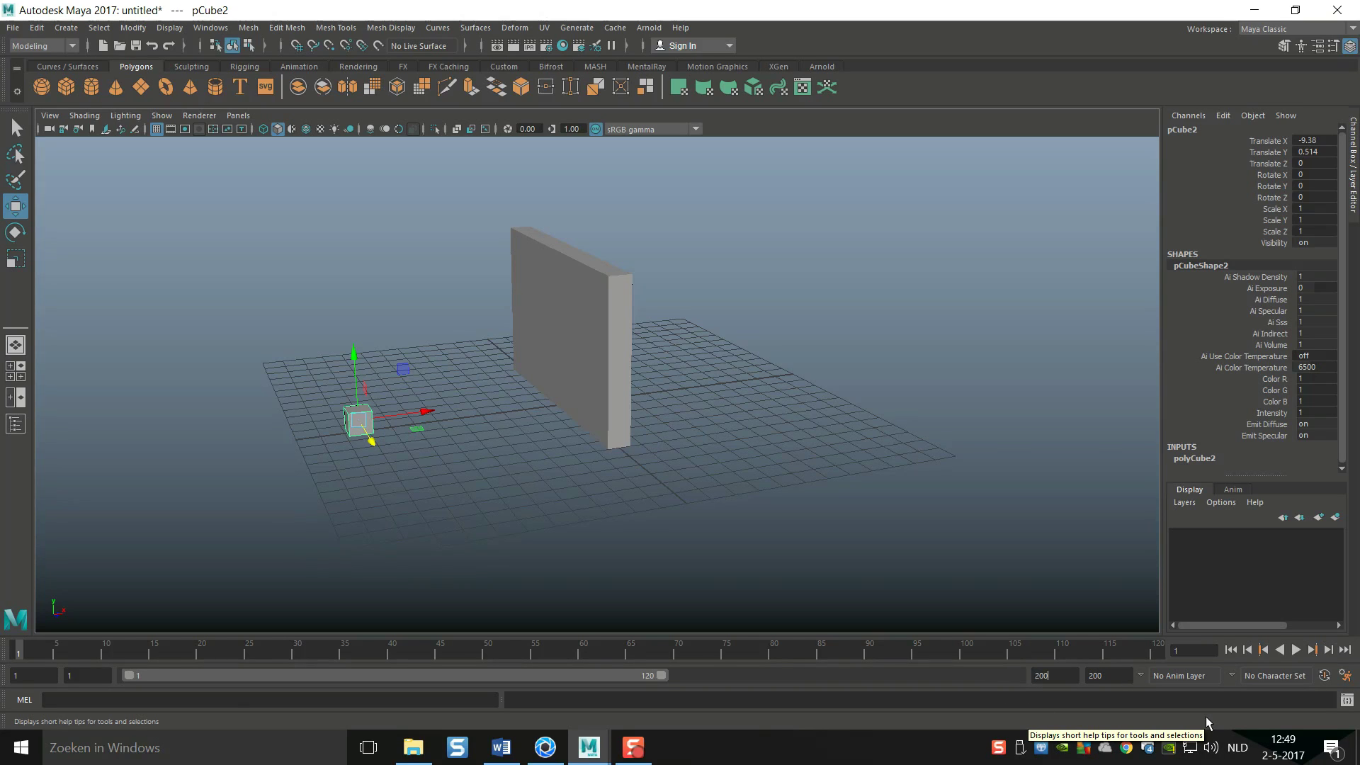
pyautogui.press('Return')
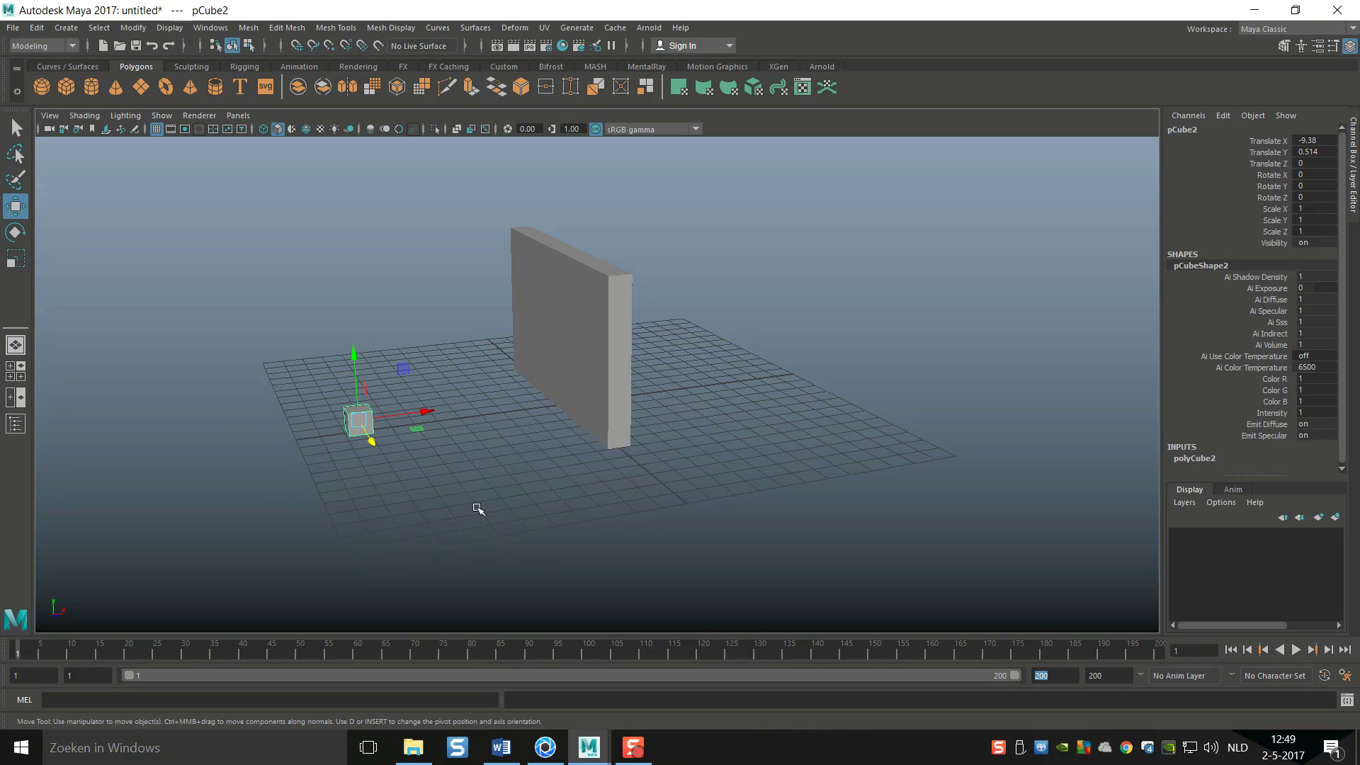
# Preview the animation playback with Alt+V, stop it, and reselect the small cube.
pyautogui.click(370, 440)
pyautogui.hotkey('alt', 'v')
pyautogui.hotkey('alt', 'v')
pyautogui.hotkey('alt', 'shift', 'v')
pyautogui.click(284, 476)
pyautogui.click(354, 434)
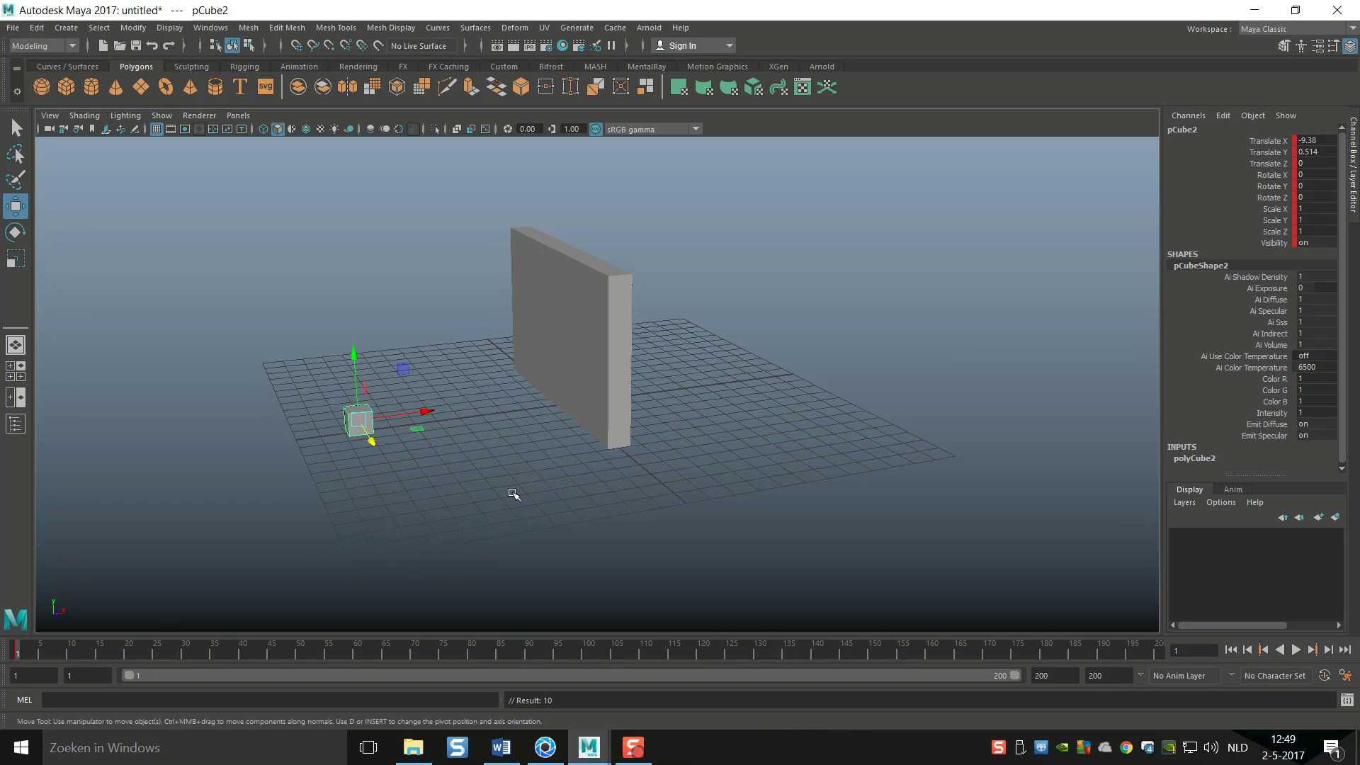
# At frame 70, raise the cube above the wall and set a key.
pyautogui.moveTo(19, 655); pyautogui.dragTo(158, 657)
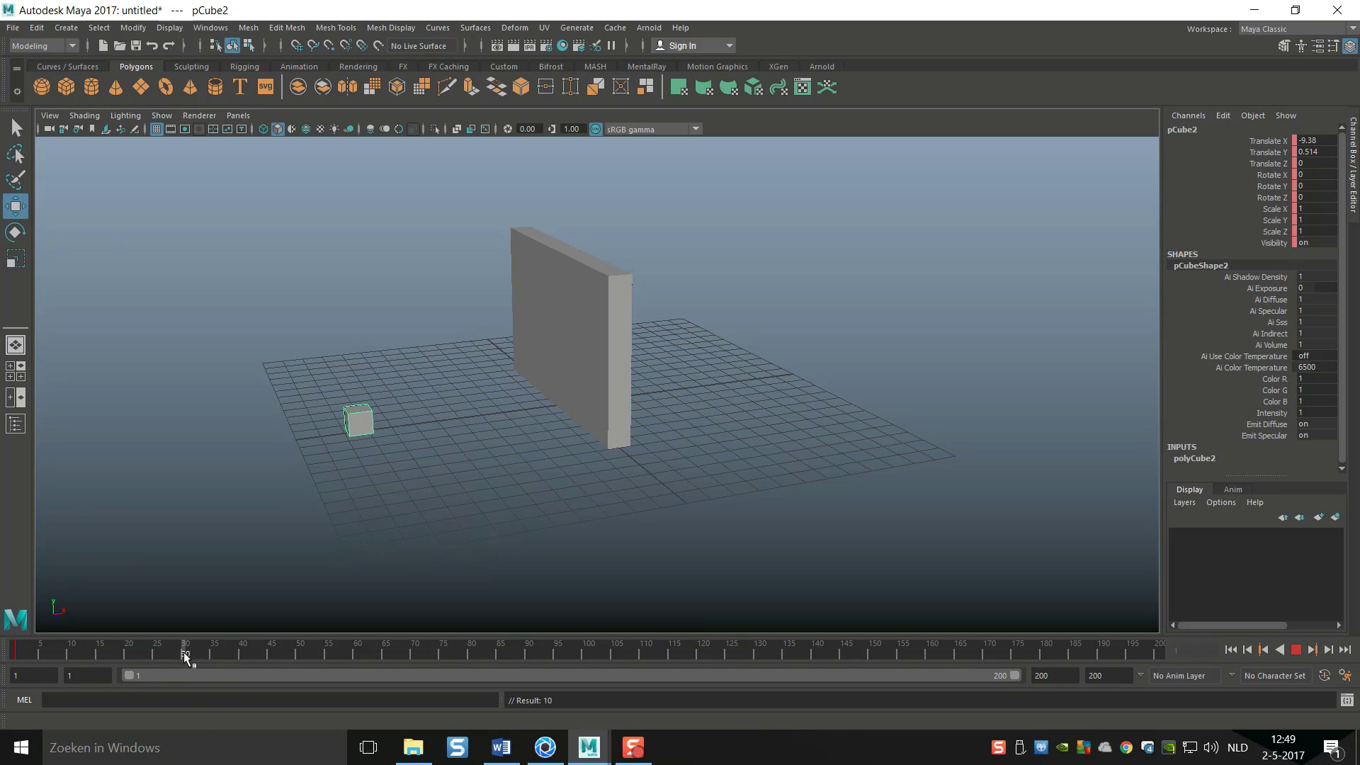
pyautogui.moveTo(259, 655); pyautogui.dragTo(415, 655)
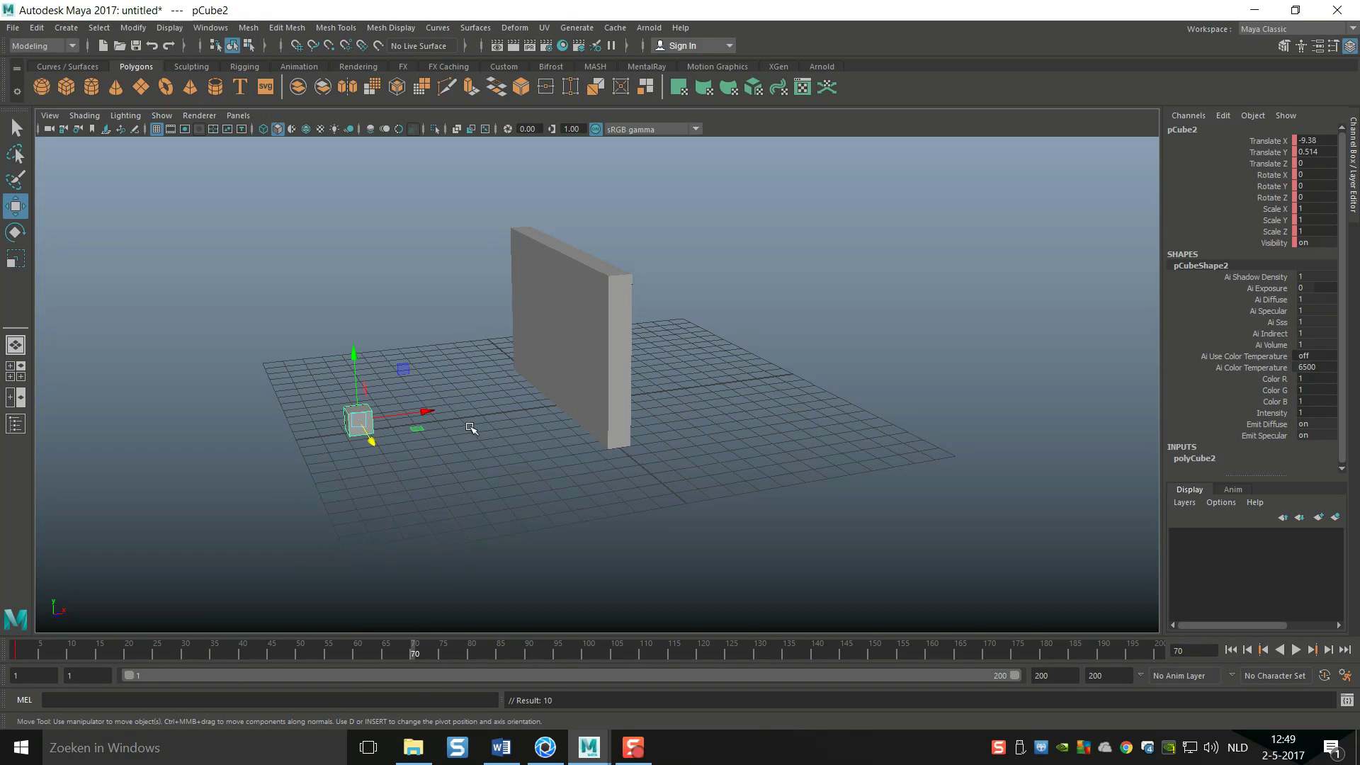
pyautogui.moveTo(428, 411); pyautogui.dragTo(602, 398)
pyautogui.moveTo(562, 330); pyautogui.dragTo(558, 129)
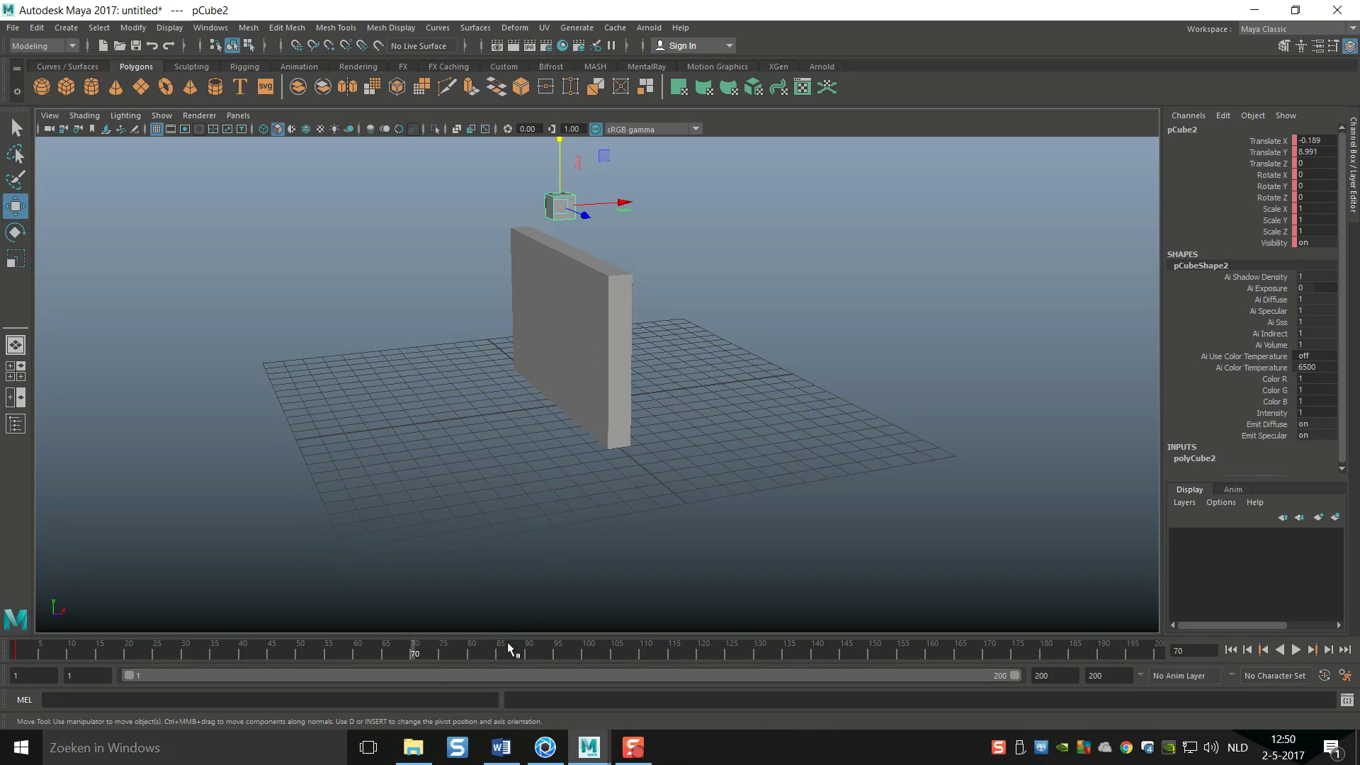
pyautogui.press('s')
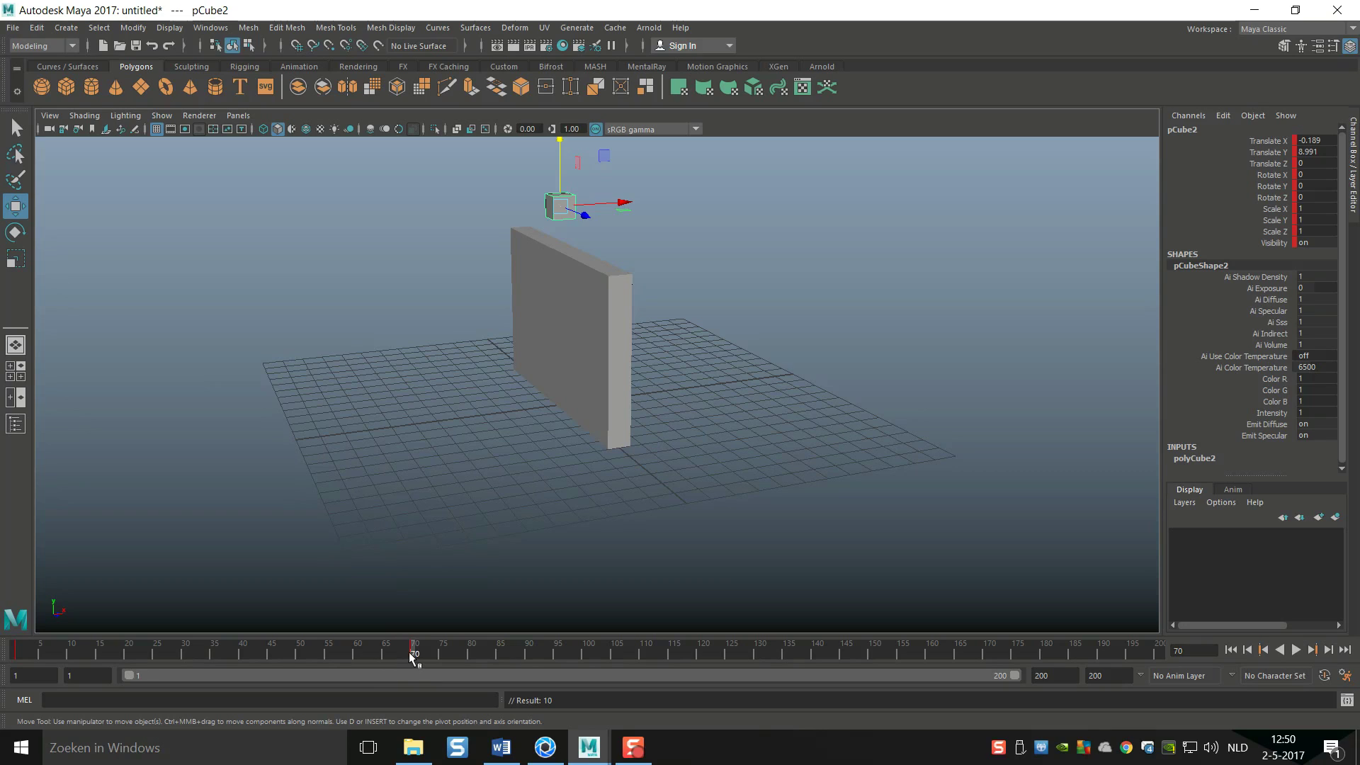
# At frame 140, land the cube on the ground past the wall at X 10.778, then play the jump.
pyautogui.moveTo(411, 656); pyautogui.dragTo(812, 665)
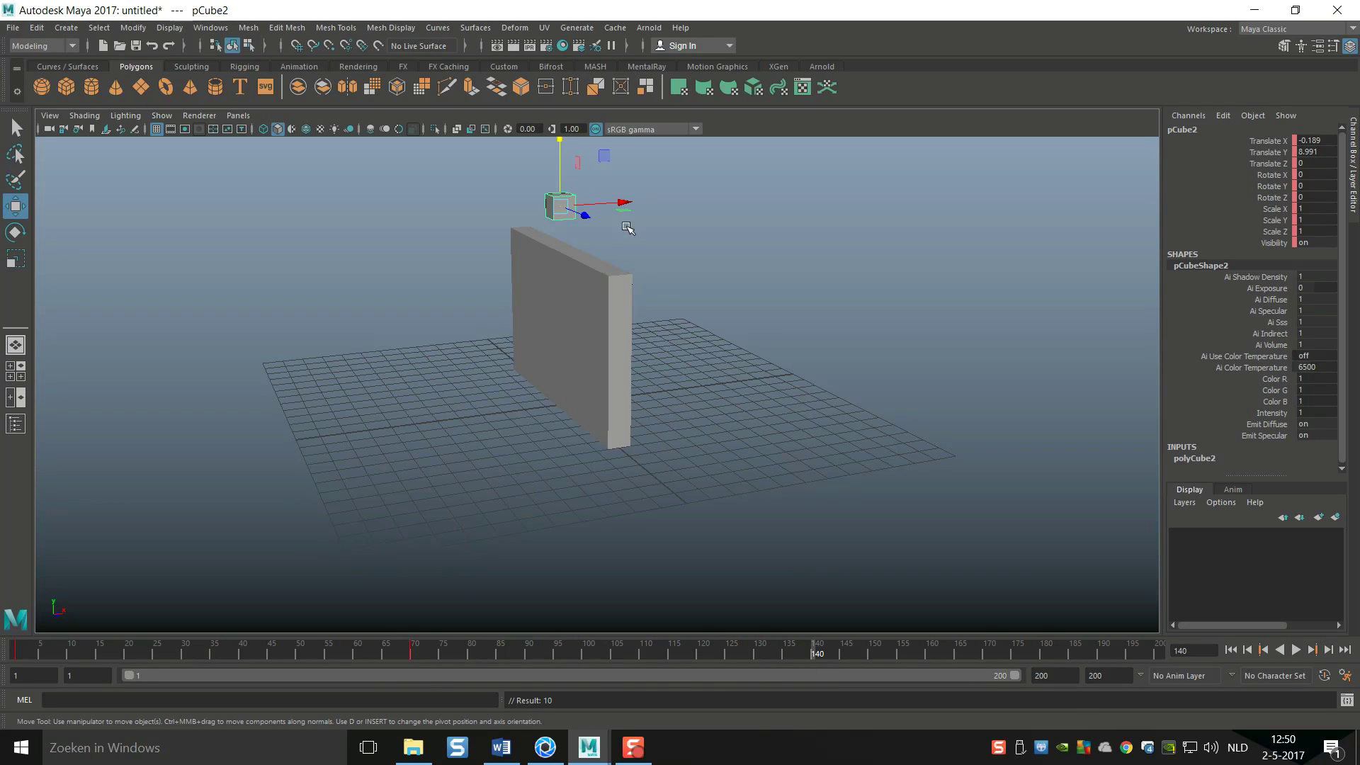
pyautogui.moveTo(621, 202); pyautogui.dragTo(809, 206)
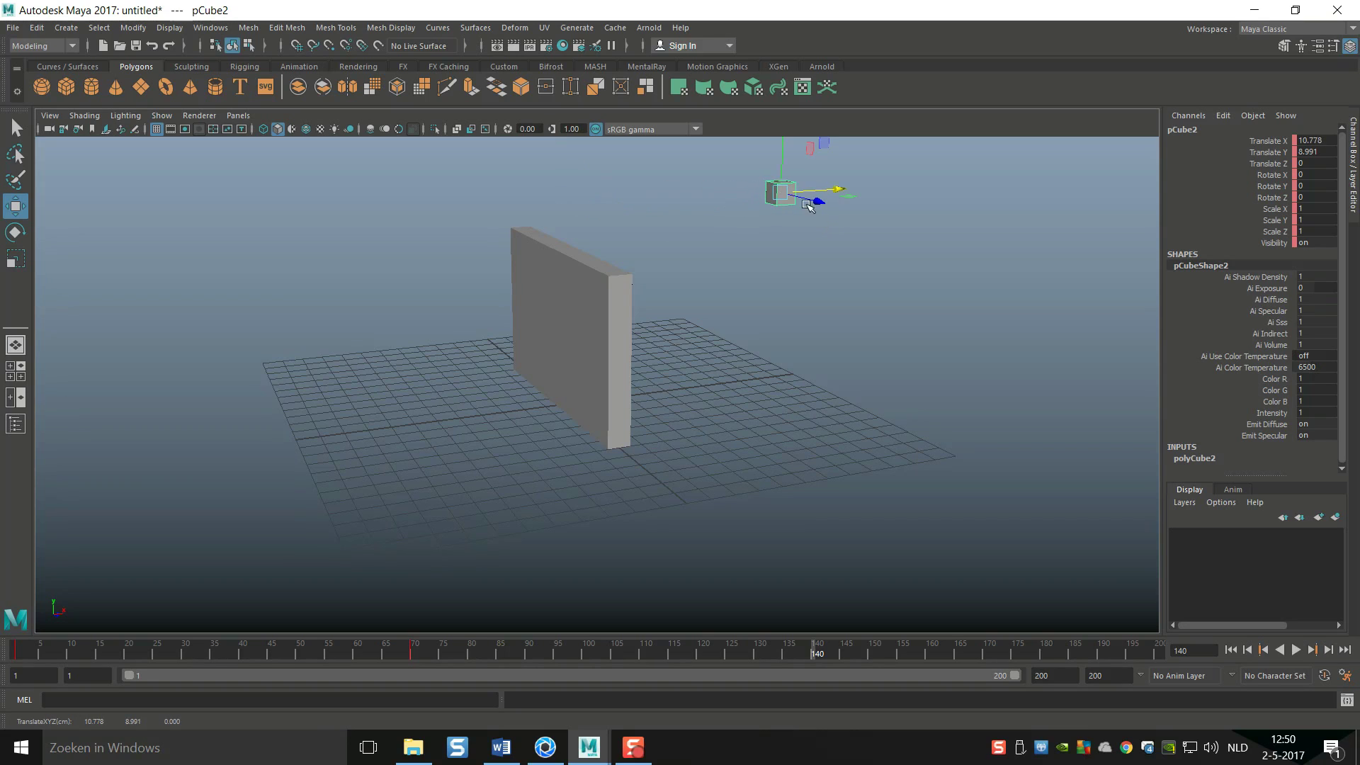
pyautogui.moveTo(779, 152); pyautogui.dragTo(799, 343)
pyautogui.click(16, 371)
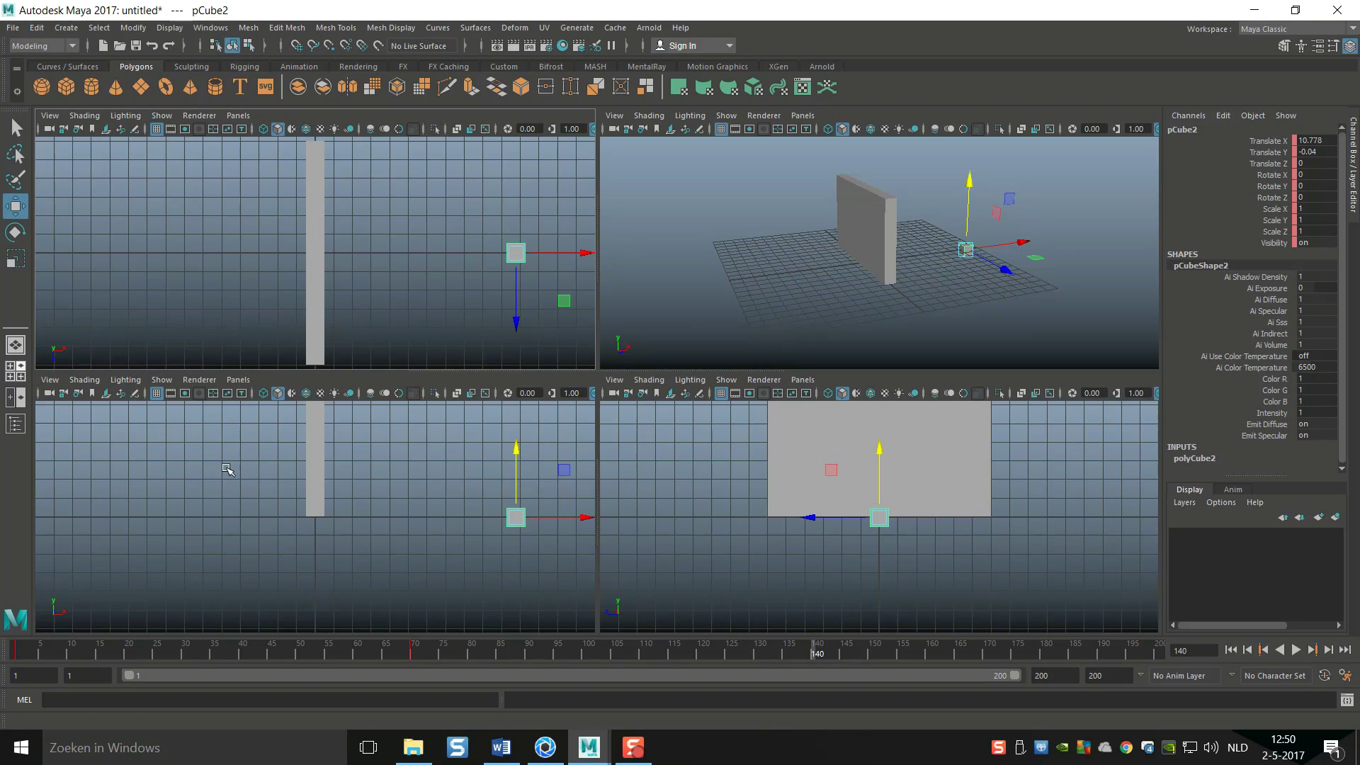
pyautogui.press('space')
pyautogui.moveTo(1001, 316); pyautogui.dragTo(998, 296)
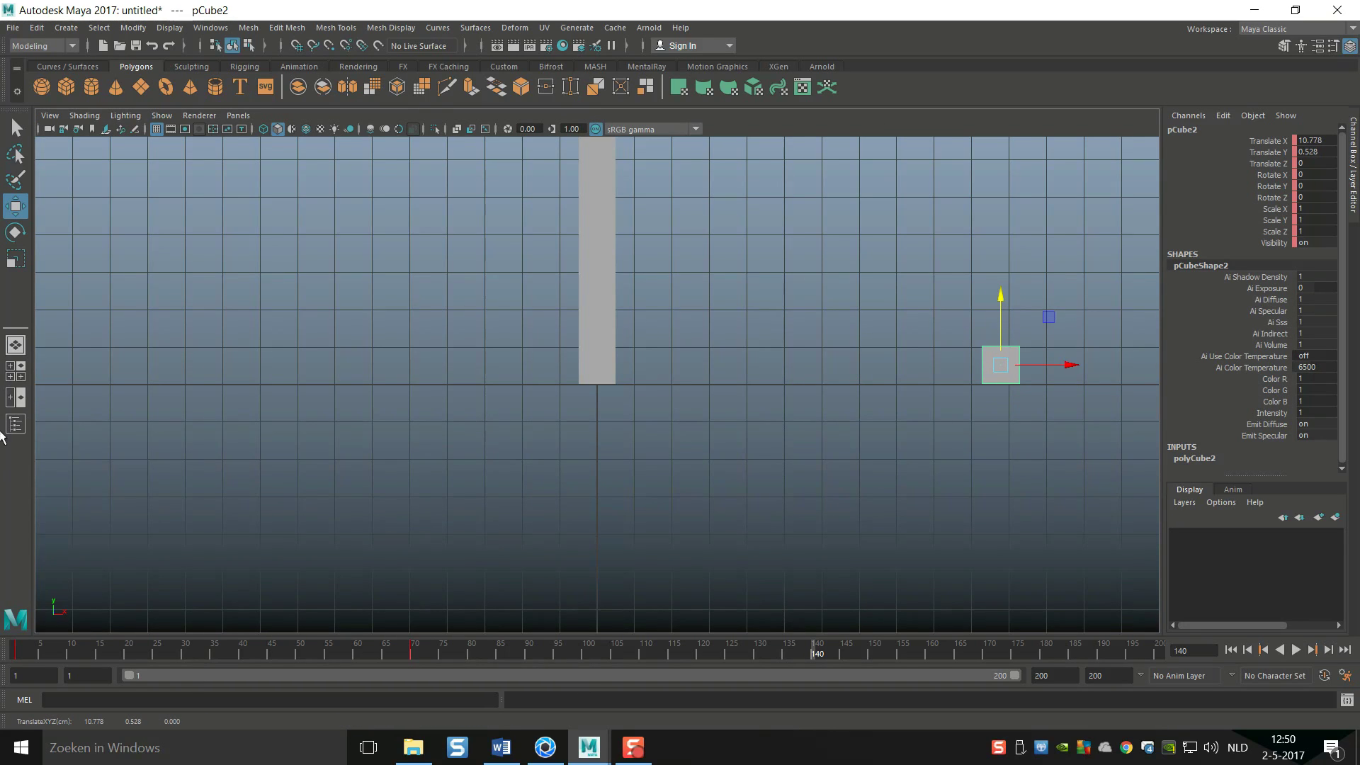
pyautogui.click(15, 370)
pyautogui.press('space')
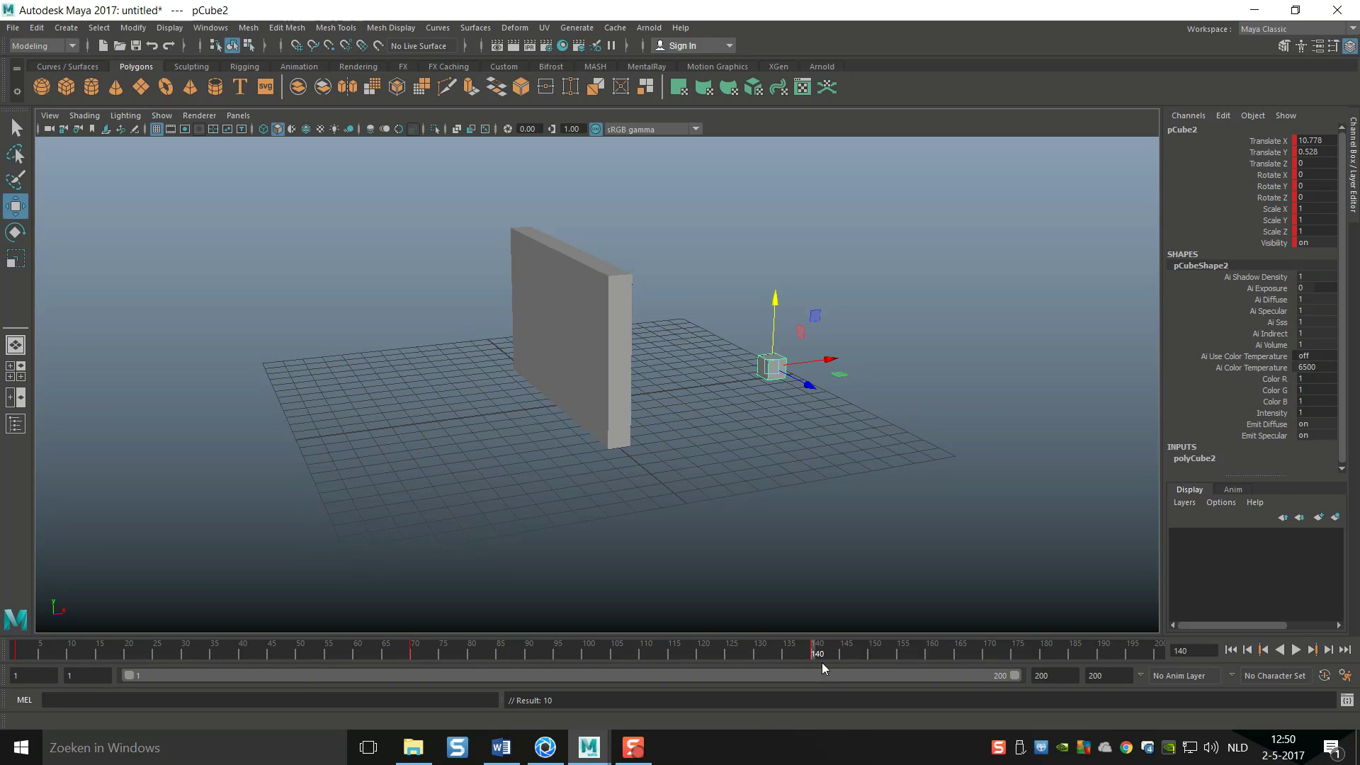
pyautogui.hotkey('alt', 'v')
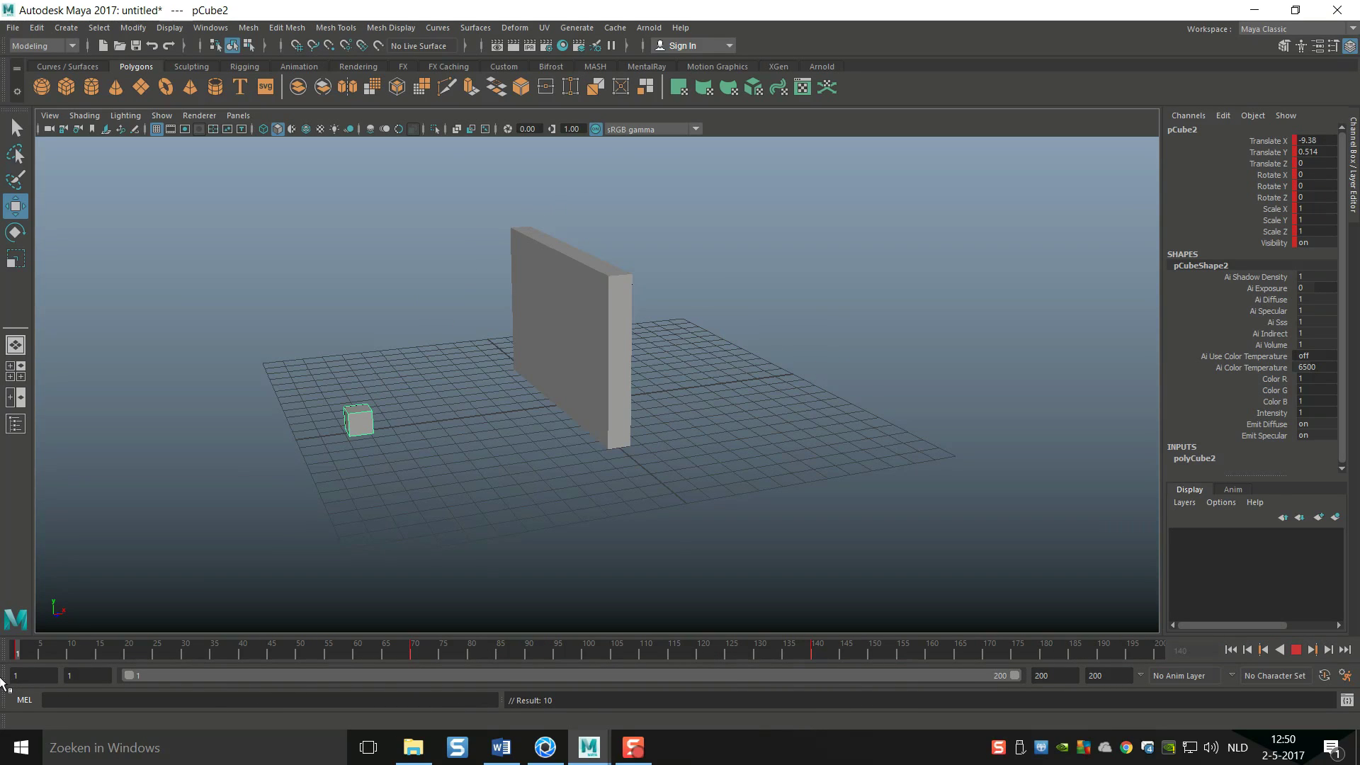
pyautogui.moveTo(102, 674)
pyautogui.mouseDown()
pyautogui.moveTo(341, 666)
pyautogui.moveTo(813, 701)
pyautogui.moveTo(724, 712)
pyautogui.moveTo(3, 665)
pyautogui.mouseUp()
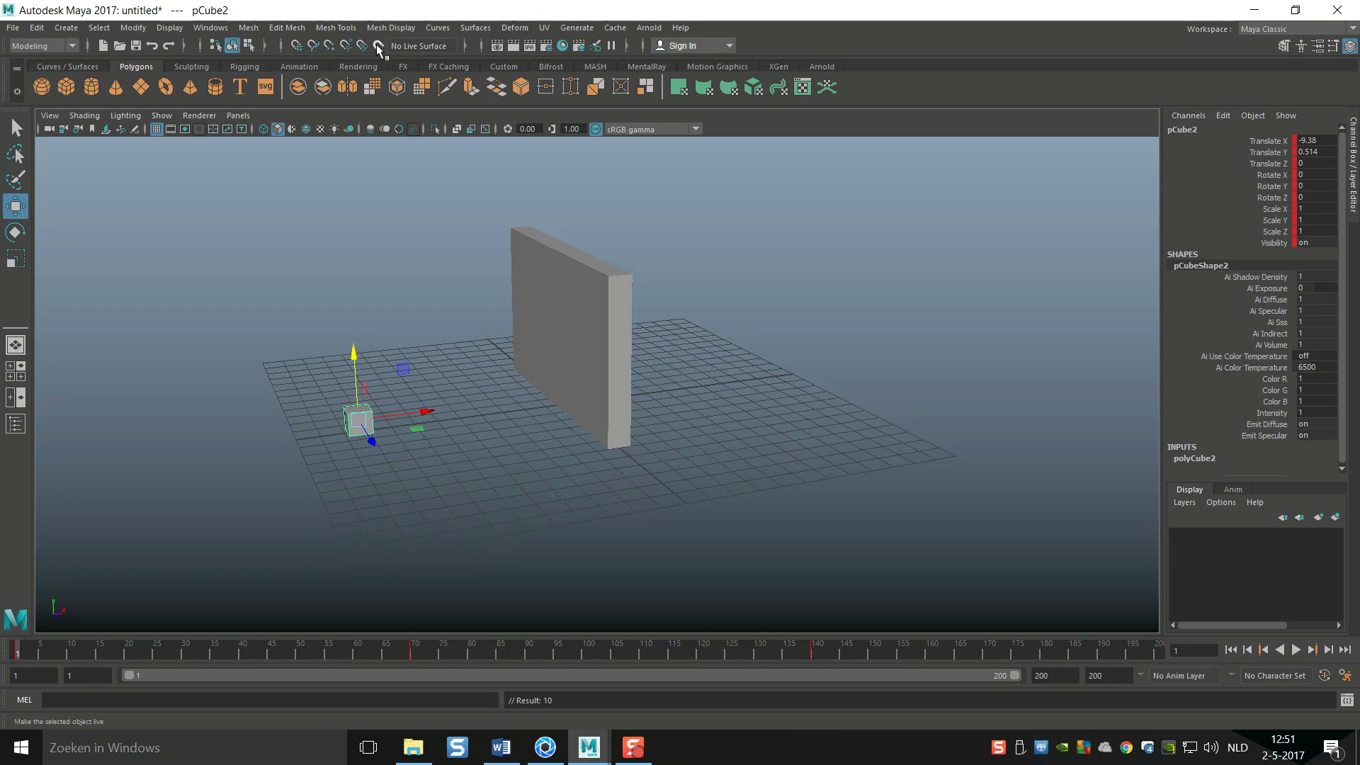
# Open the Windows menu to reach the Workspaces choices.
pyautogui.click(208, 29)
# Switch to the Animation workspace and reselect pCube2 in the Outliner to show its curves.
pyautogui.moveTo(288, 54)
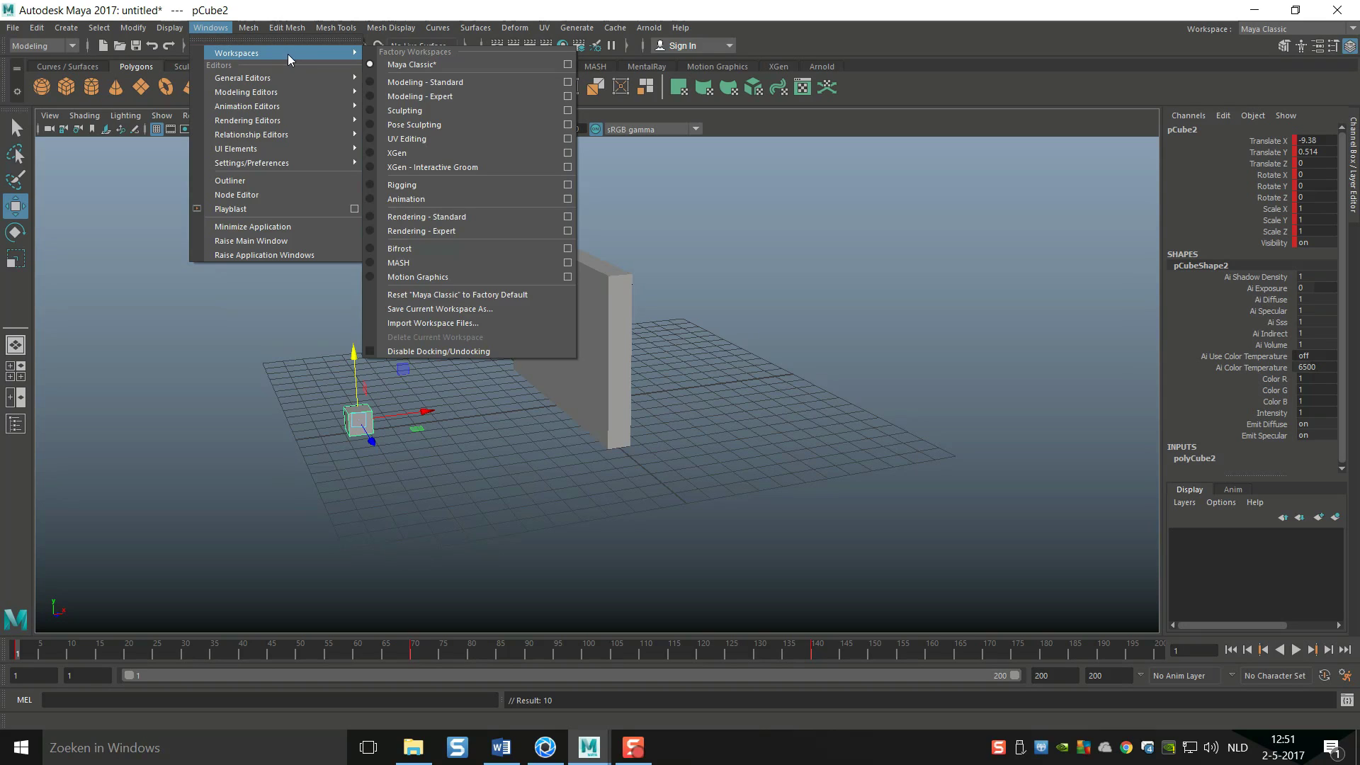
pyautogui.click(406, 199)
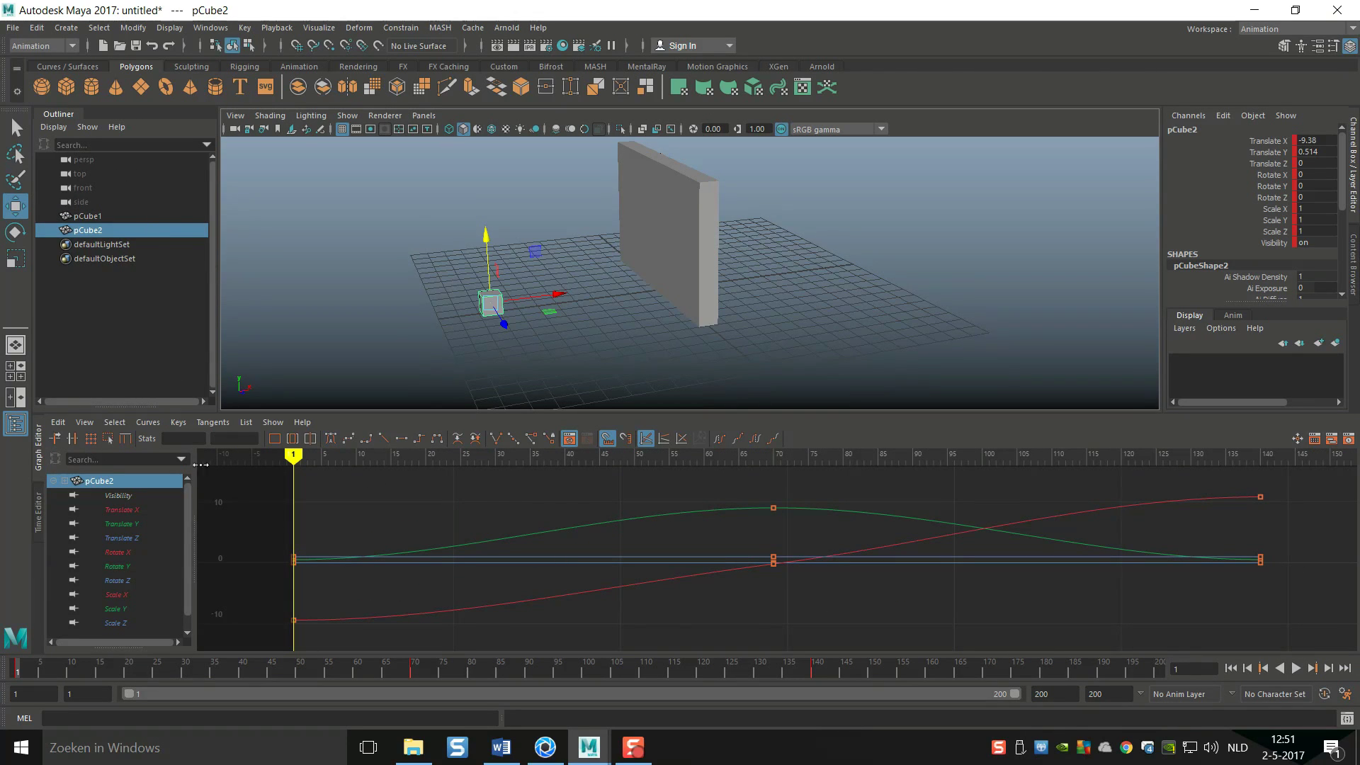
pyautogui.click(92, 216)
pyautogui.click(89, 231)
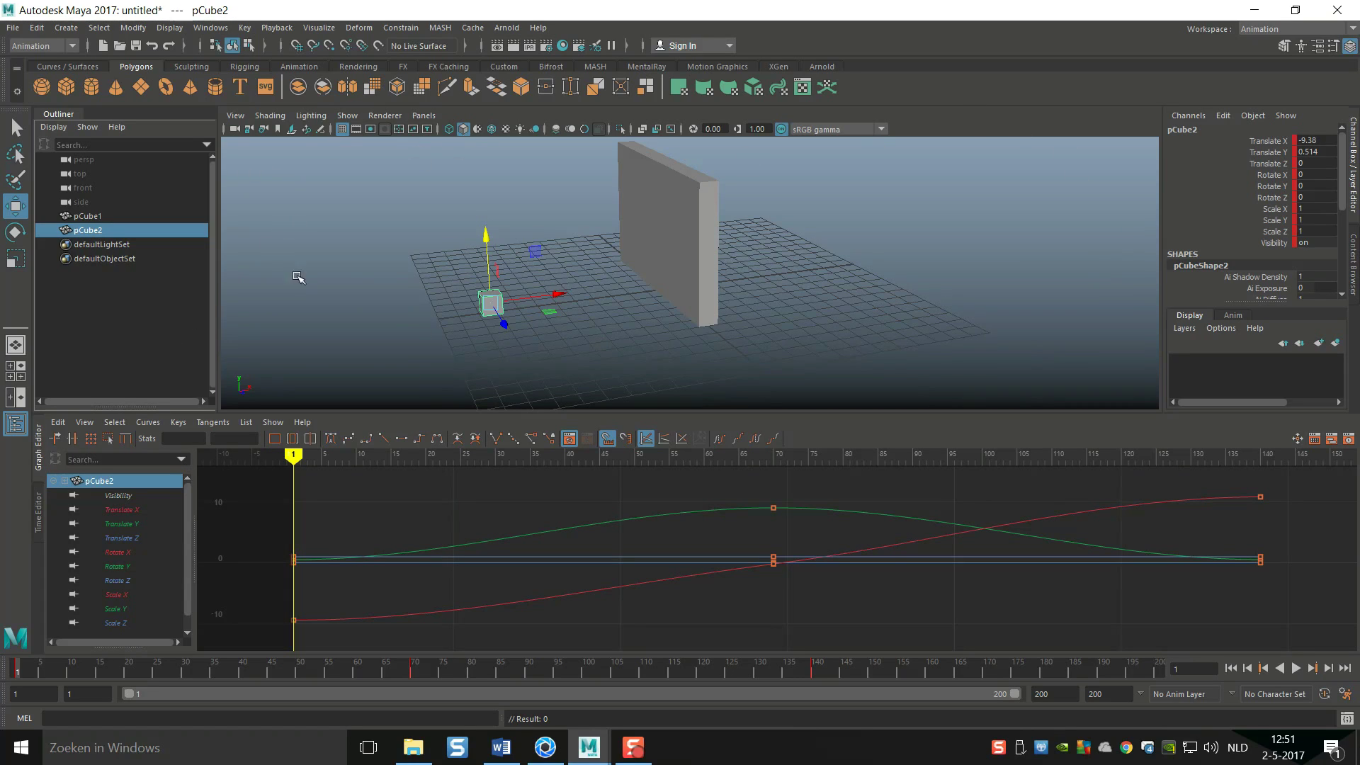
pyautogui.click(16, 376)
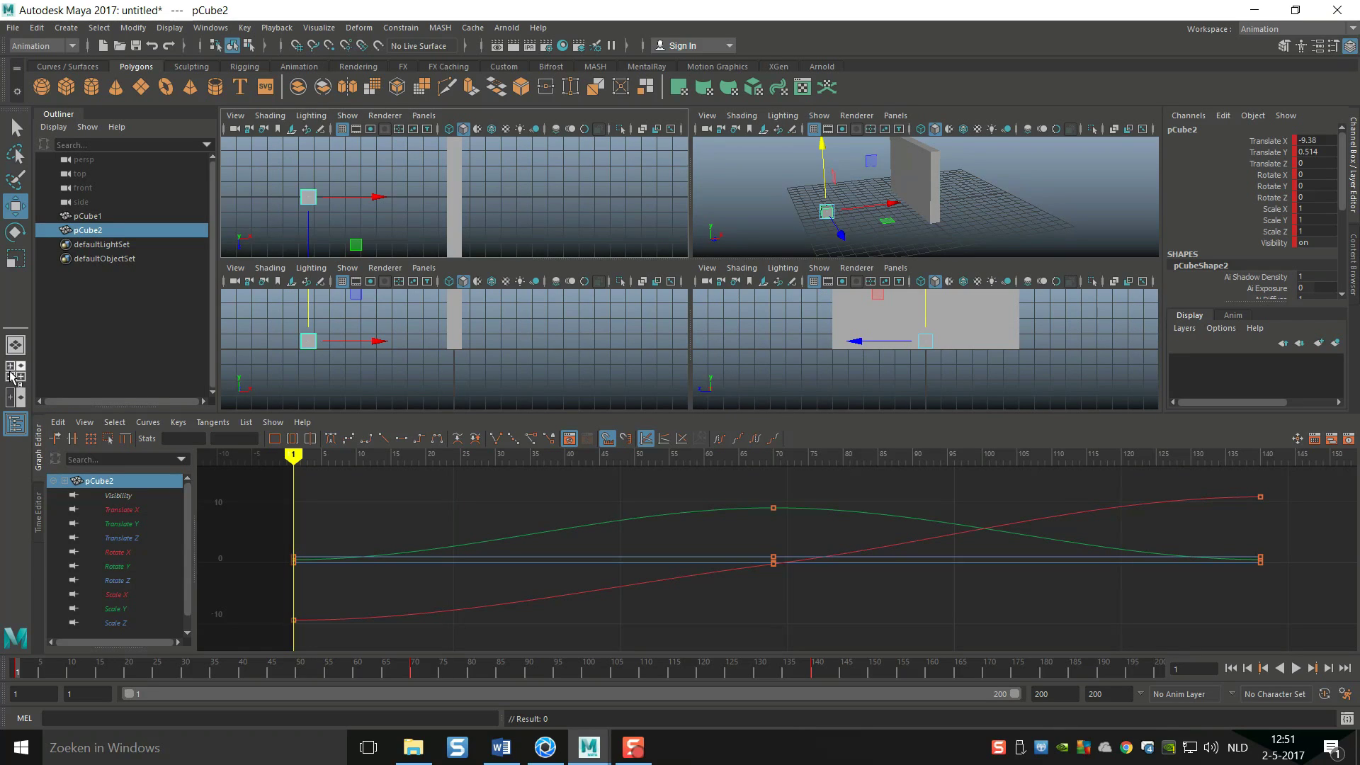
pyautogui.click(15, 346)
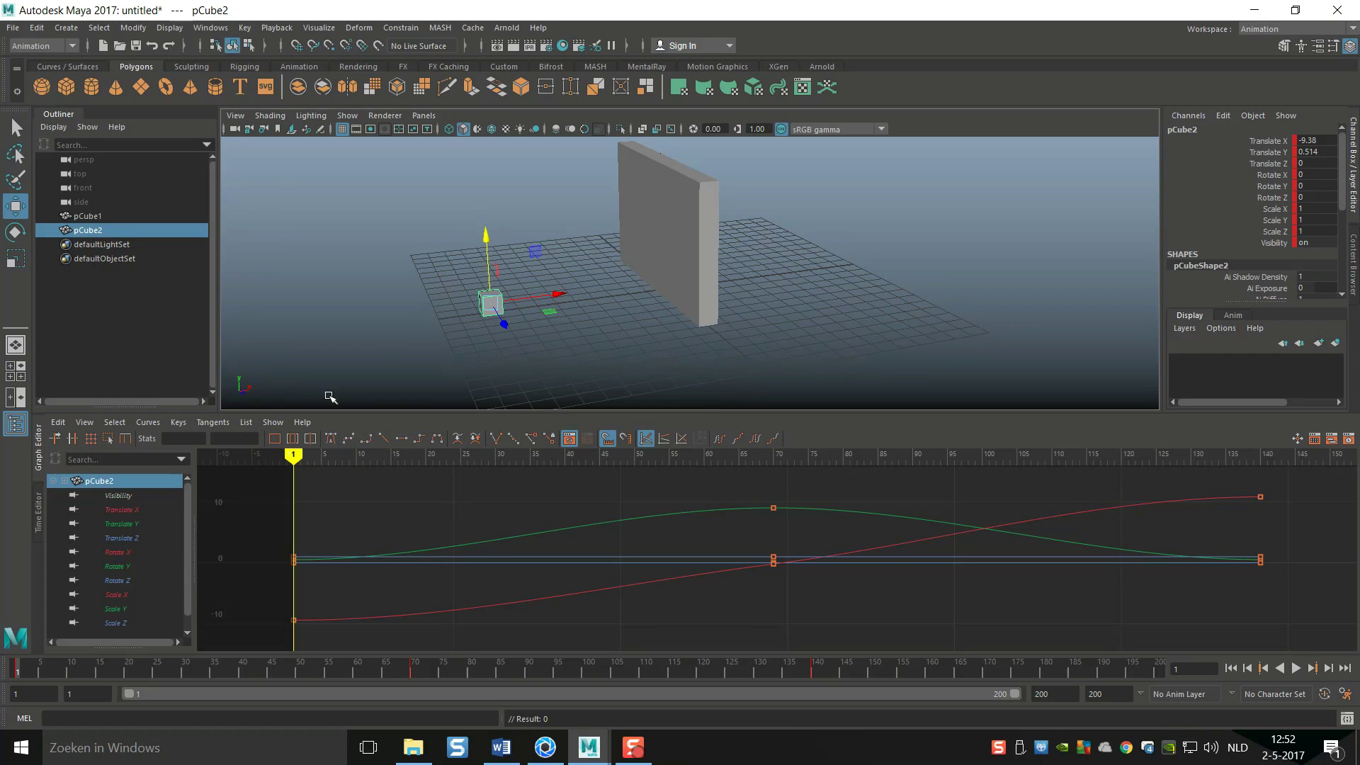
pyautogui.moveTo(553, 300)
pyautogui.mouseDown()
pyautogui.moveTo(603, 294)
pyautogui.moveTo(548, 305)
pyautogui.mouseUp()
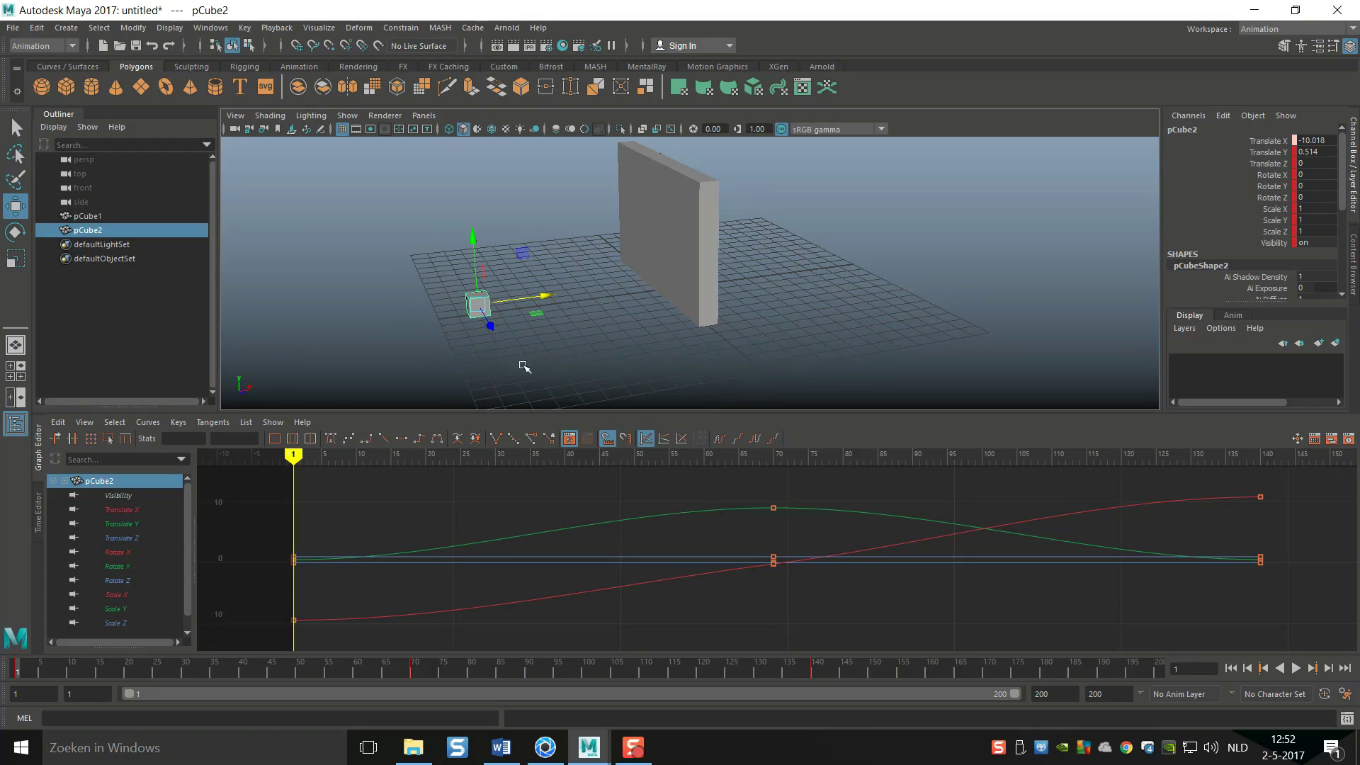
pyautogui.hotkey('ctrl', 'z')
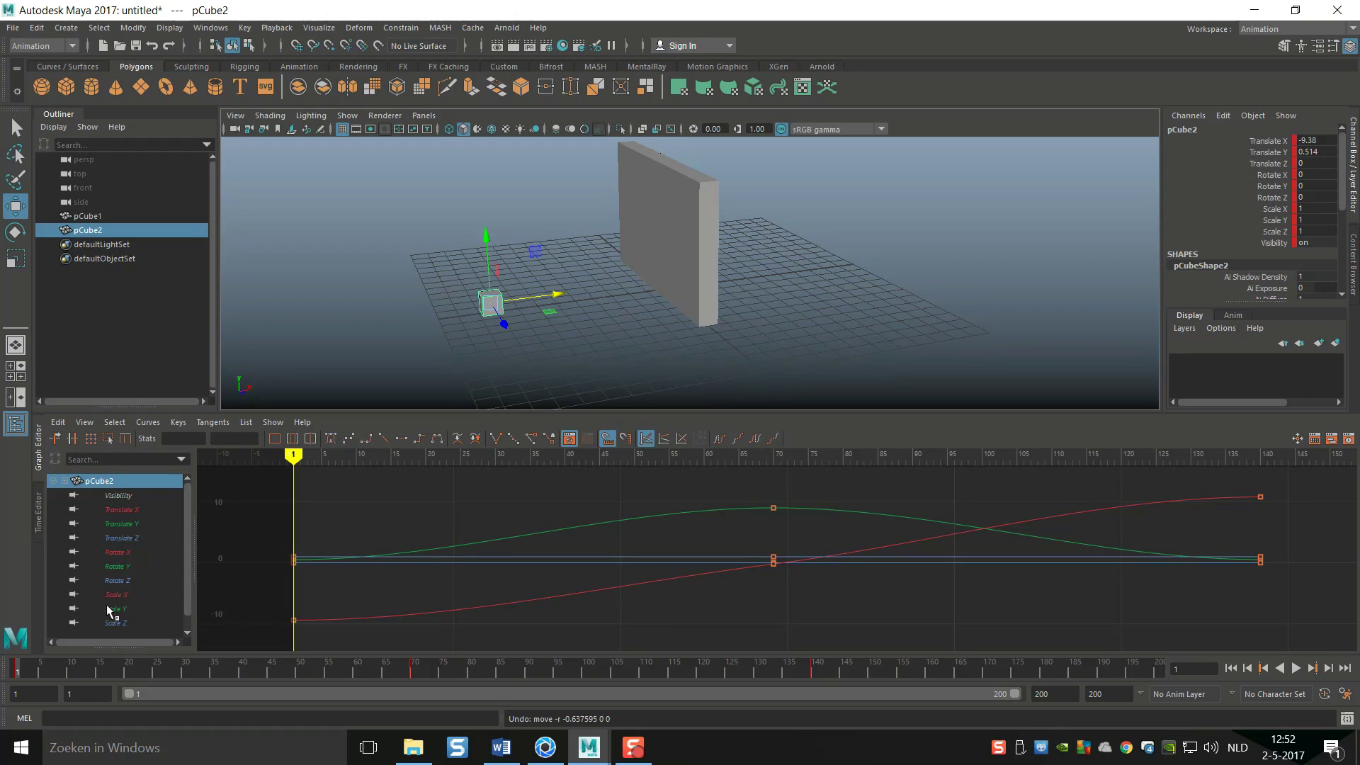
# Delete the Rotate X, Y and Z curves in the Graph Editor with Edit > Delete.
pyautogui.click(123, 511)
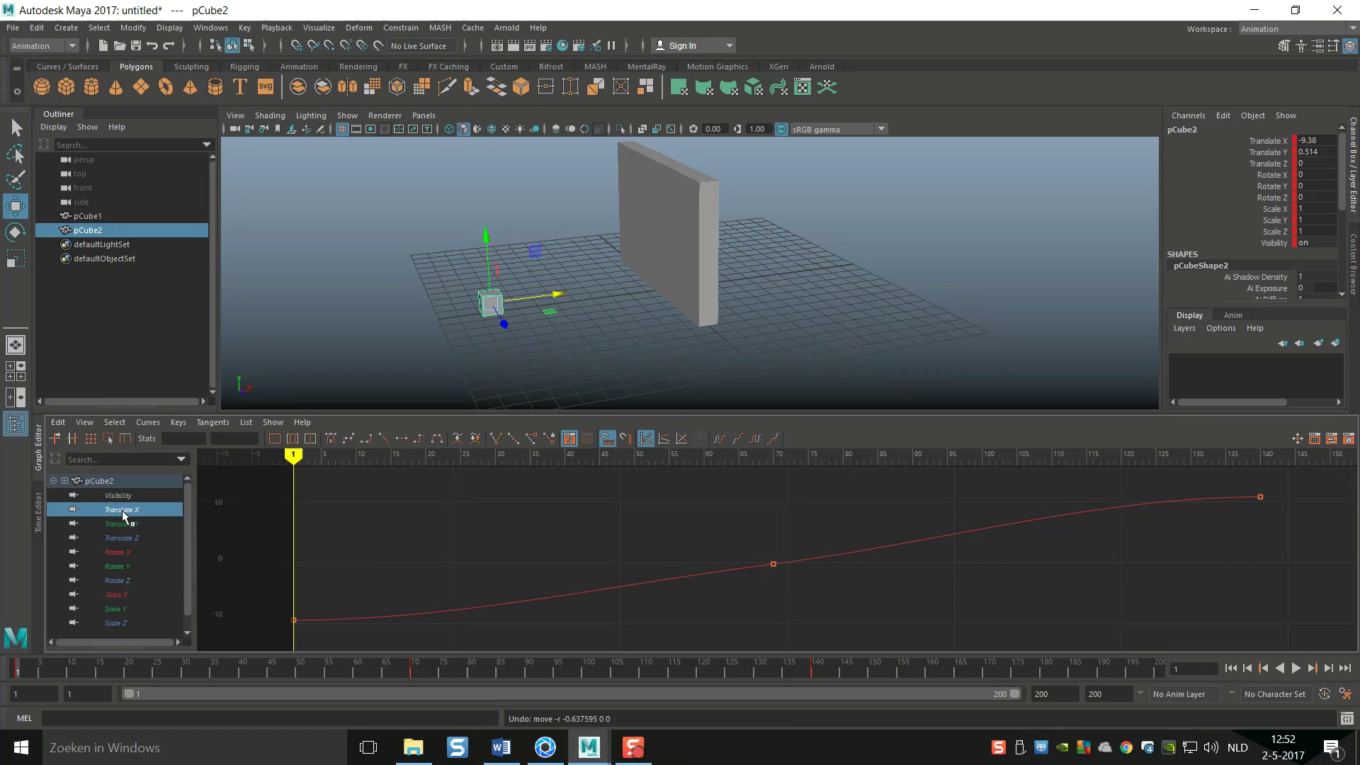
pyautogui.click(118, 555)
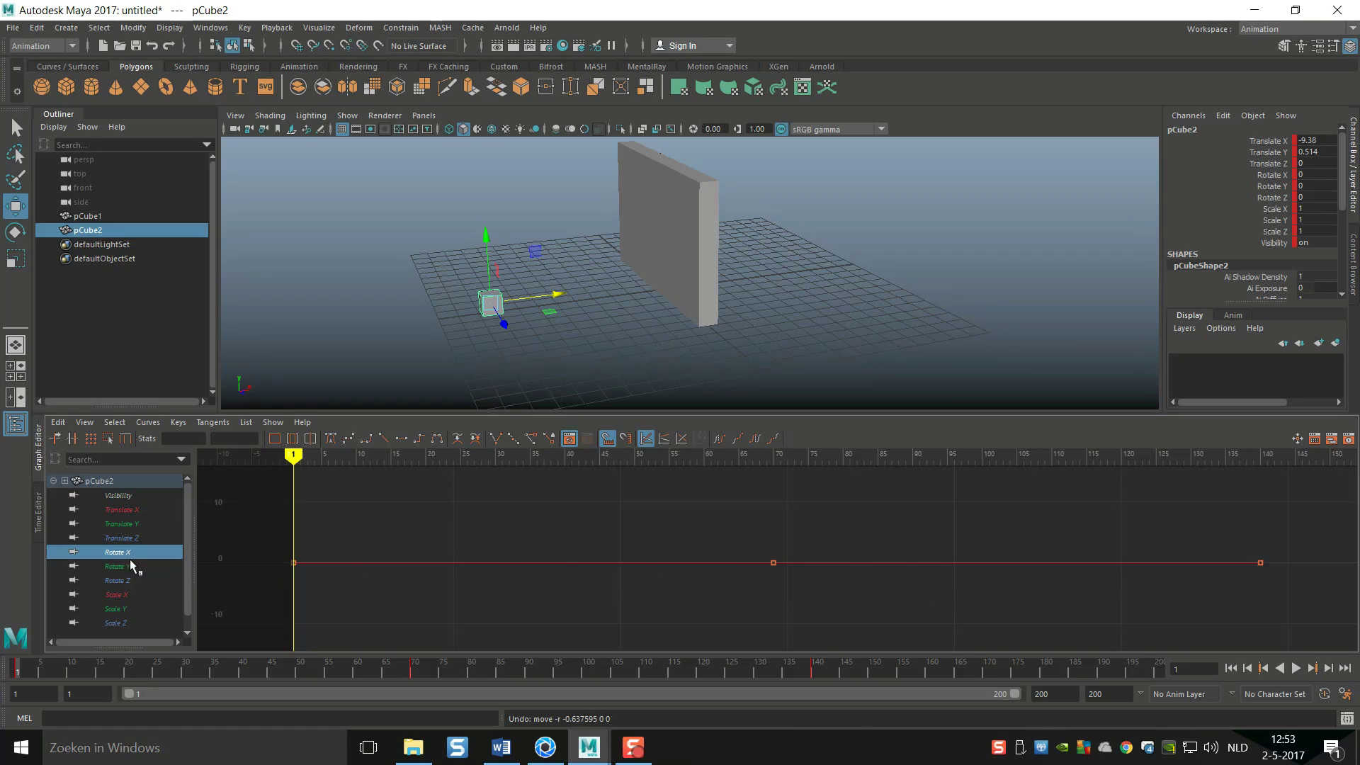
pyautogui.click(57, 423)
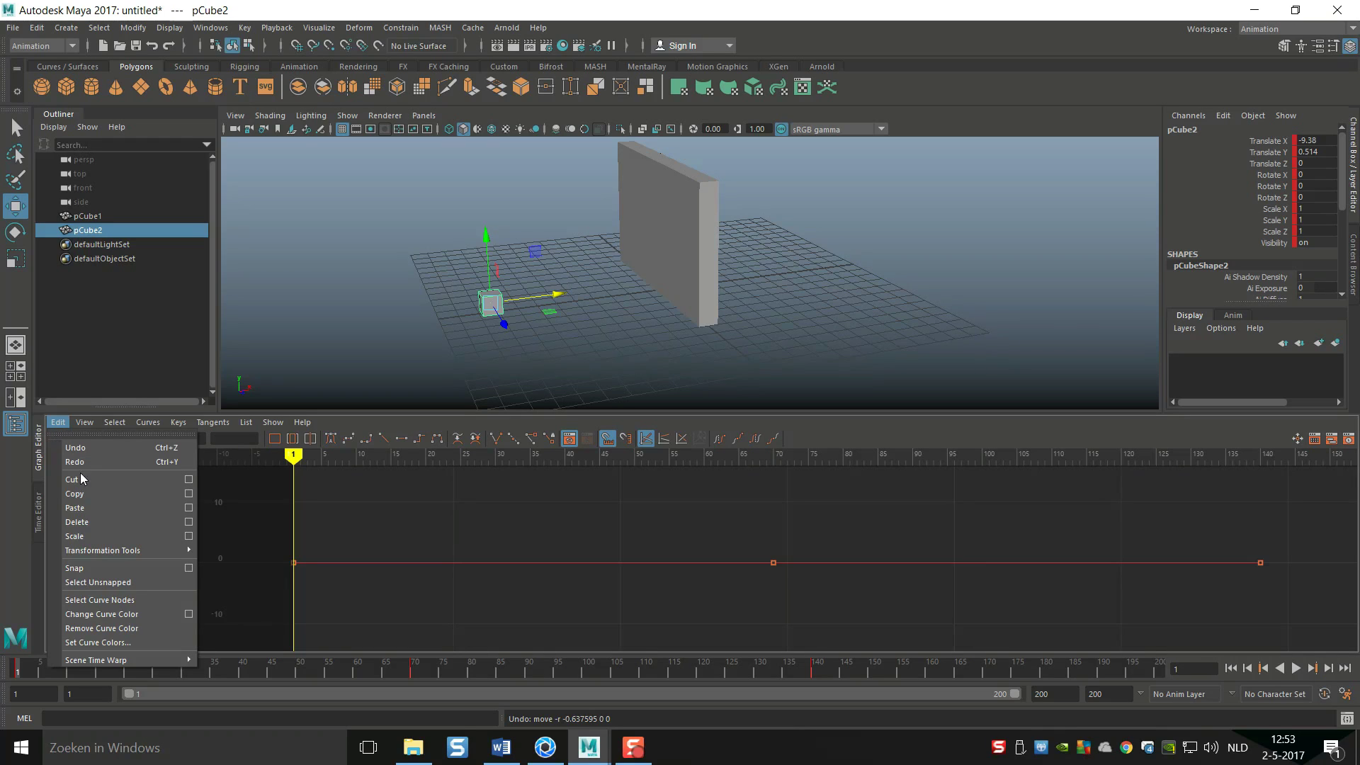
pyautogui.click(103, 522)
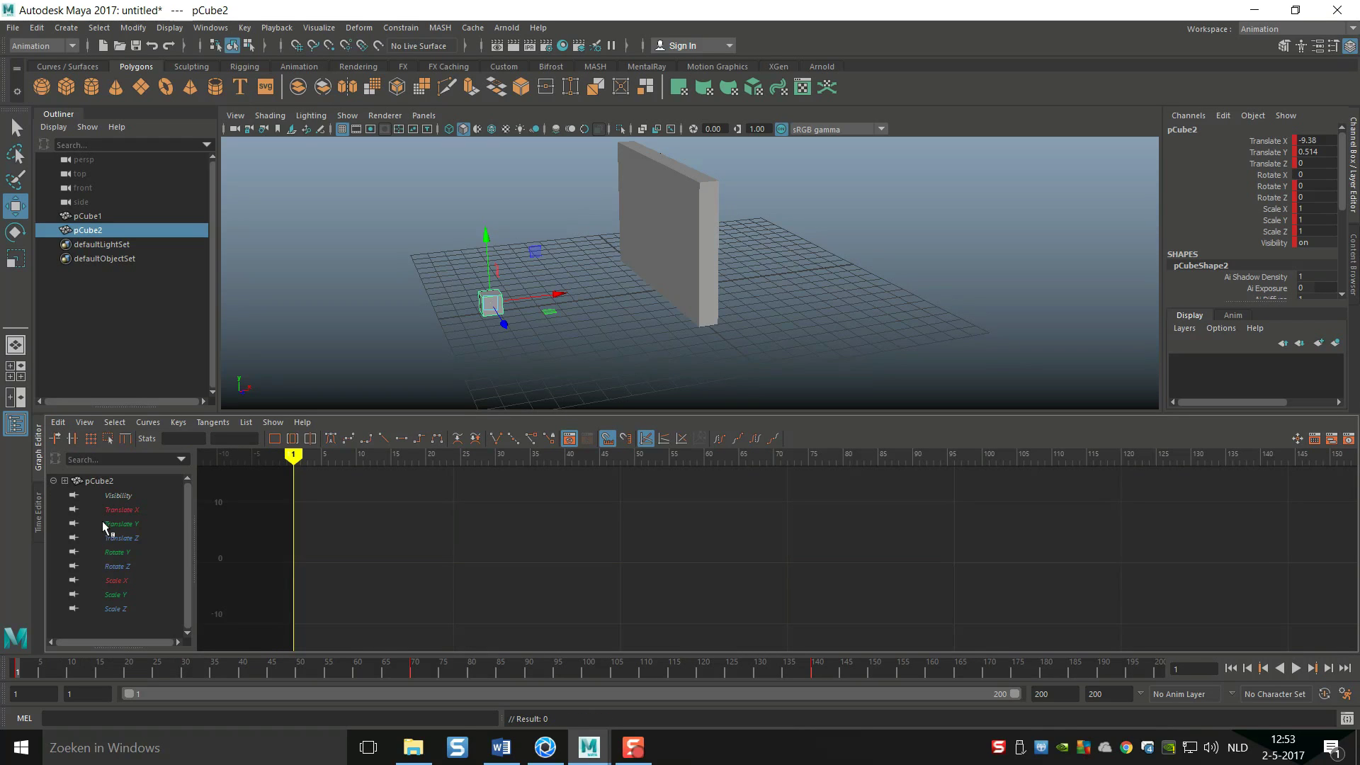
pyautogui.click(119, 554)
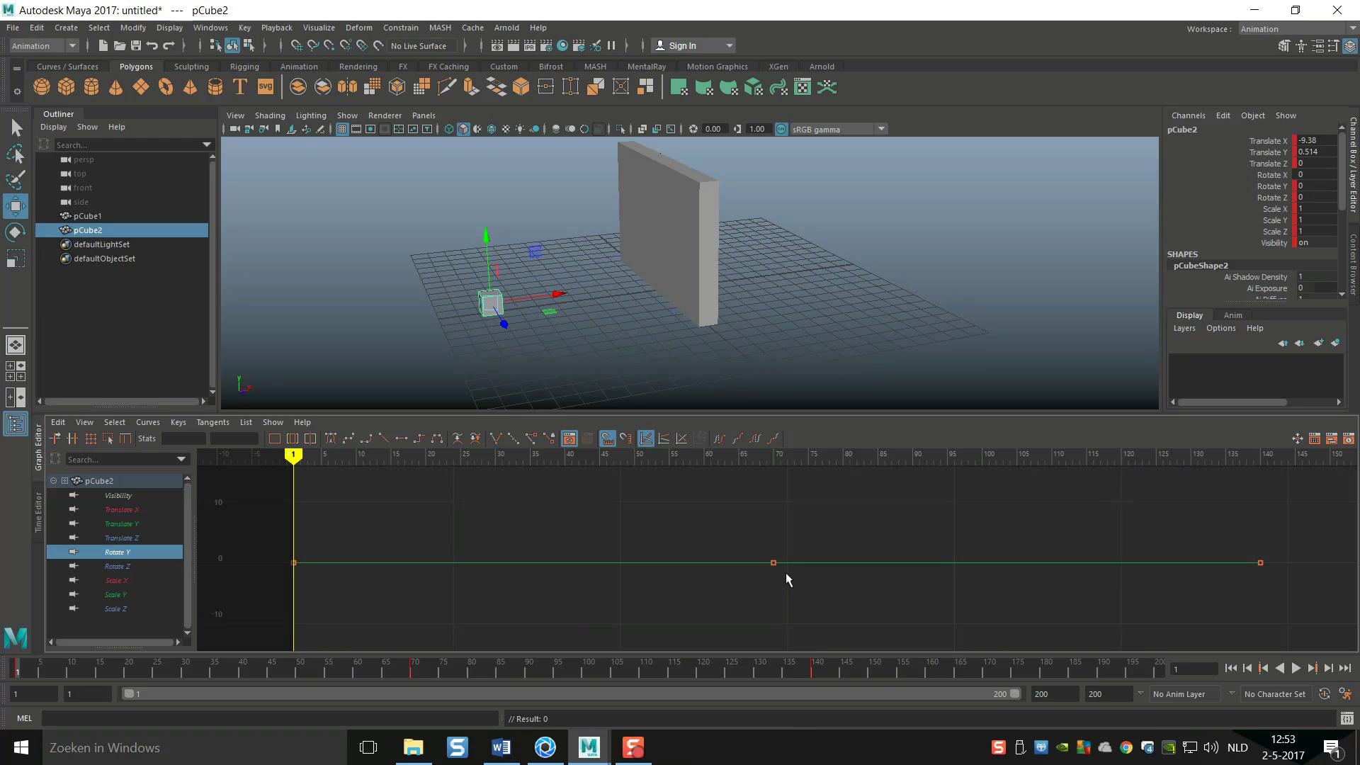
pyautogui.click(117, 567)
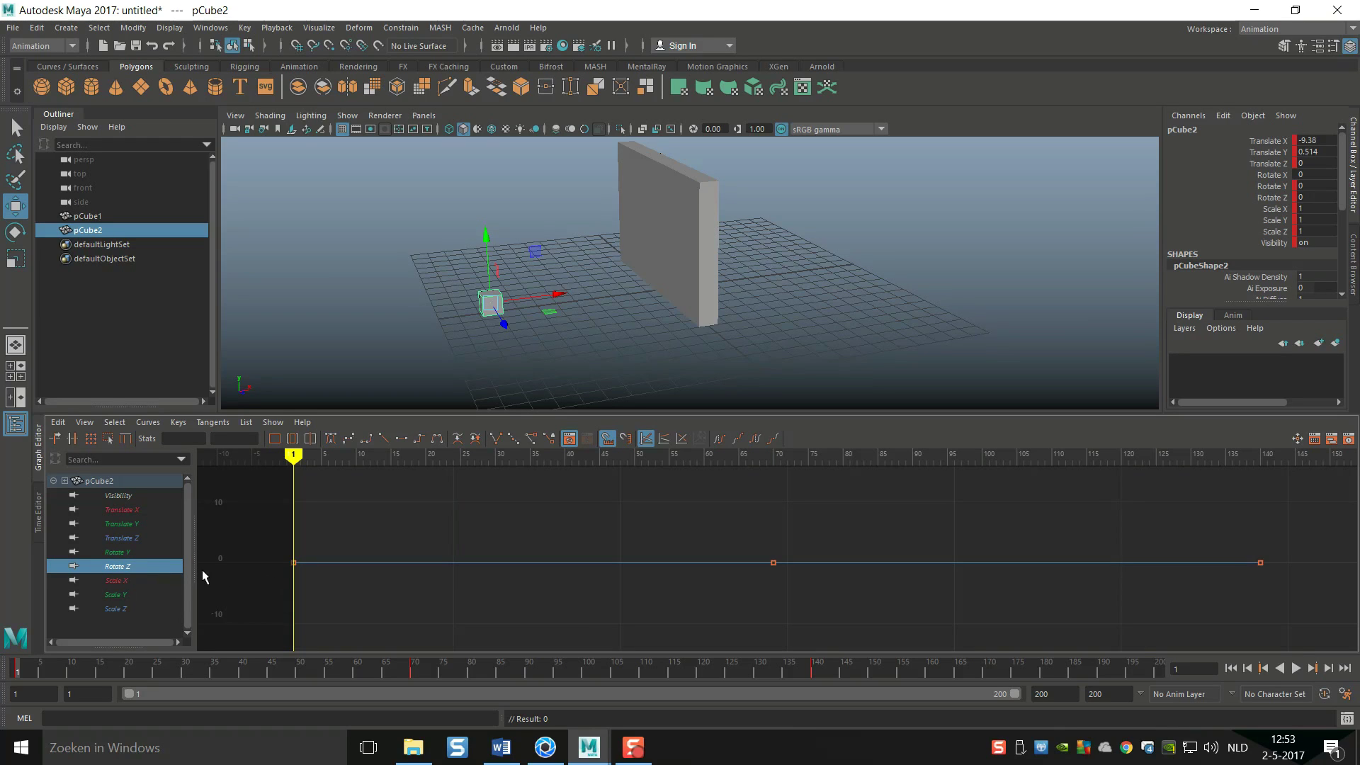
pyautogui.click(55, 424)
pyautogui.click(96, 521)
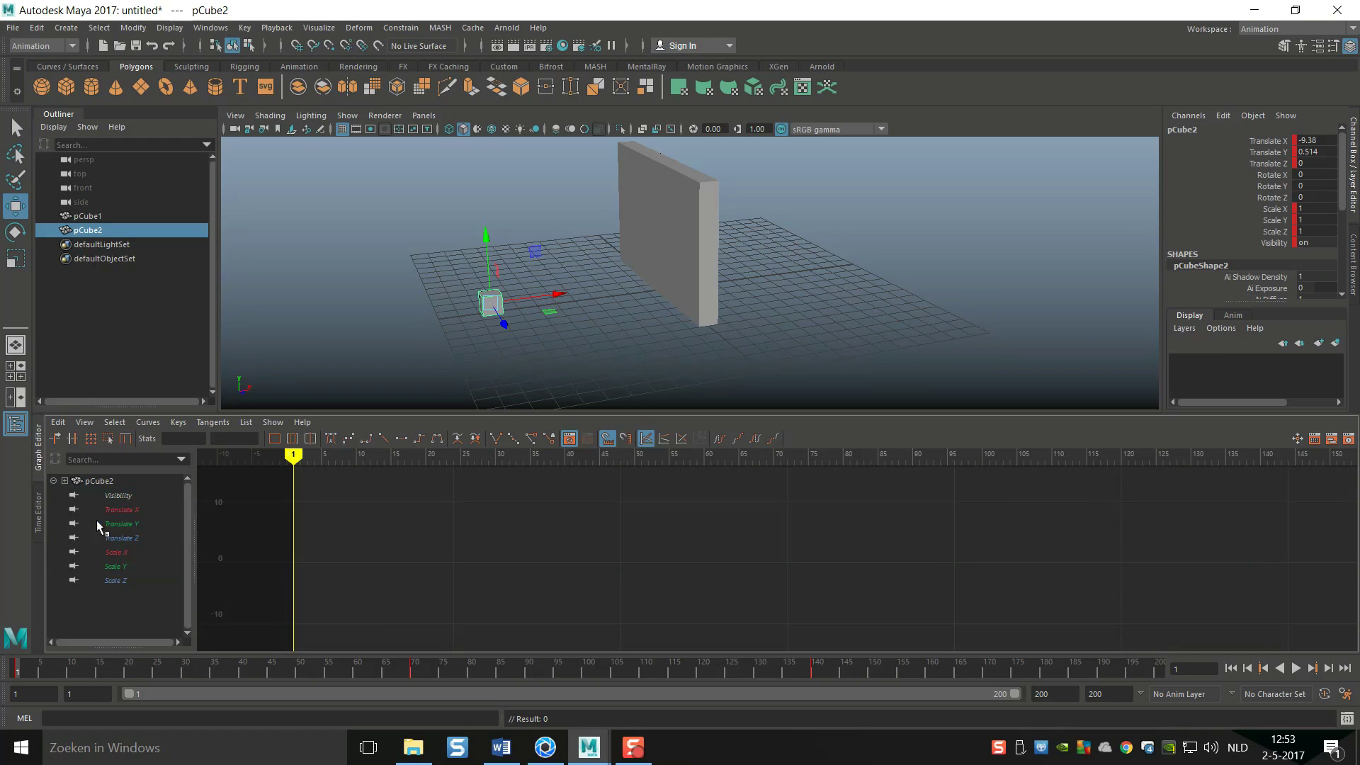
# Delete the Scale X, Y and Z curves, then display Translate X.
pyautogui.click(117, 557)
pyautogui.click(118, 570)
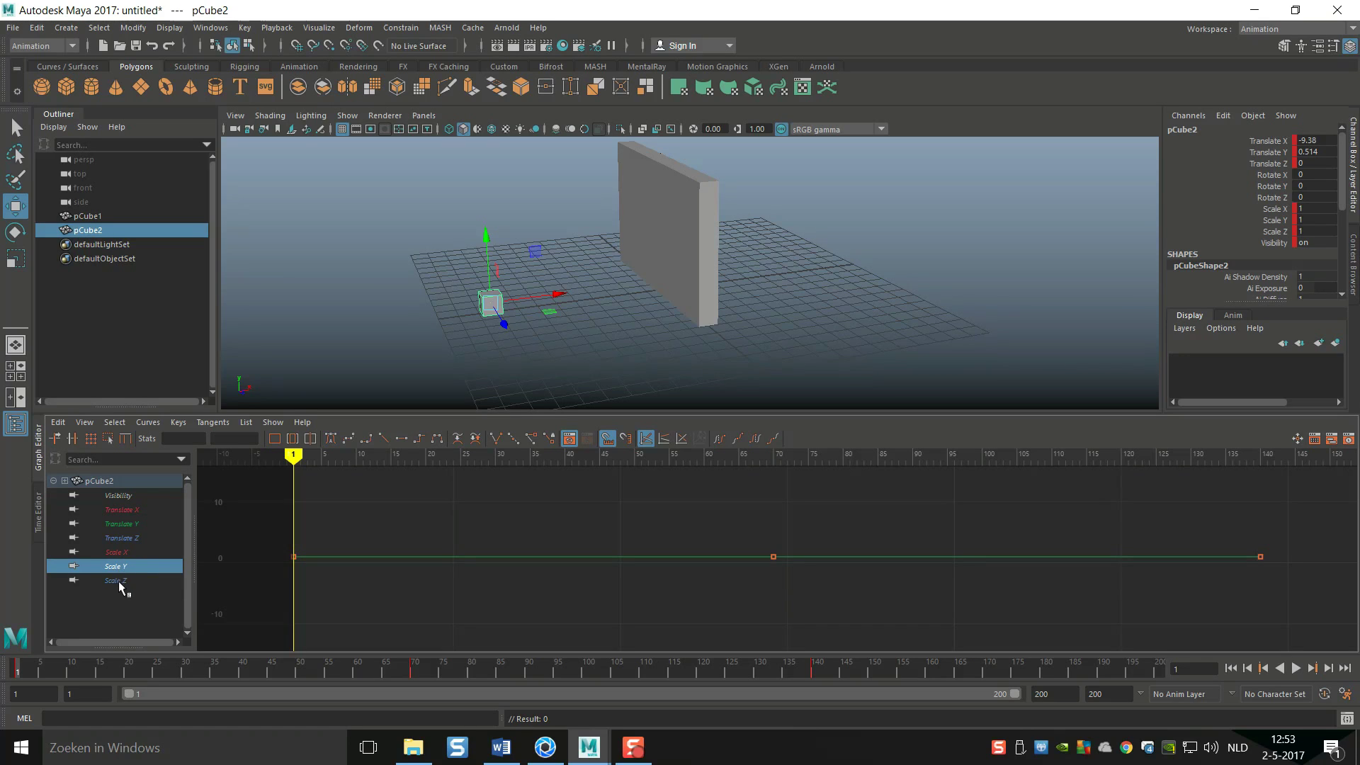
pyautogui.click(117, 580)
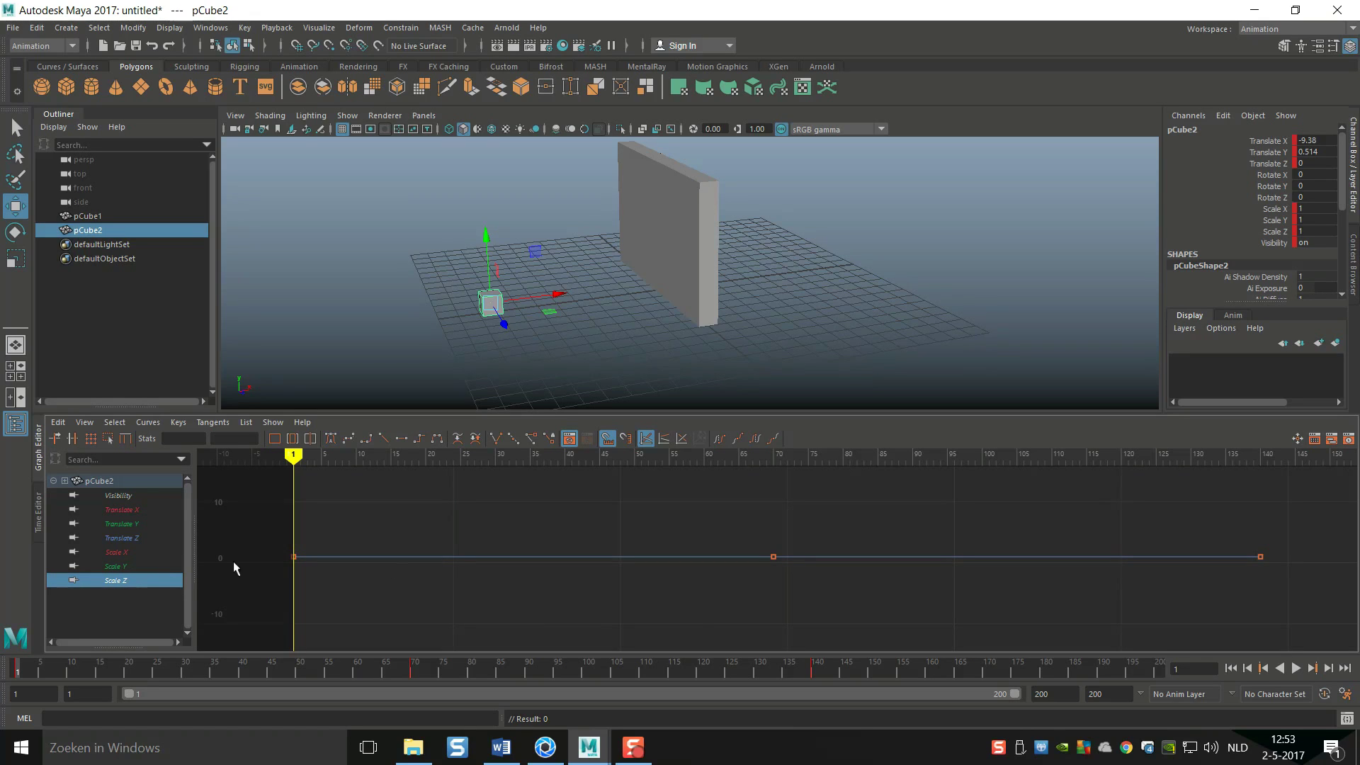
pyautogui.moveTo(122, 552); pyautogui.dragTo(118, 582)
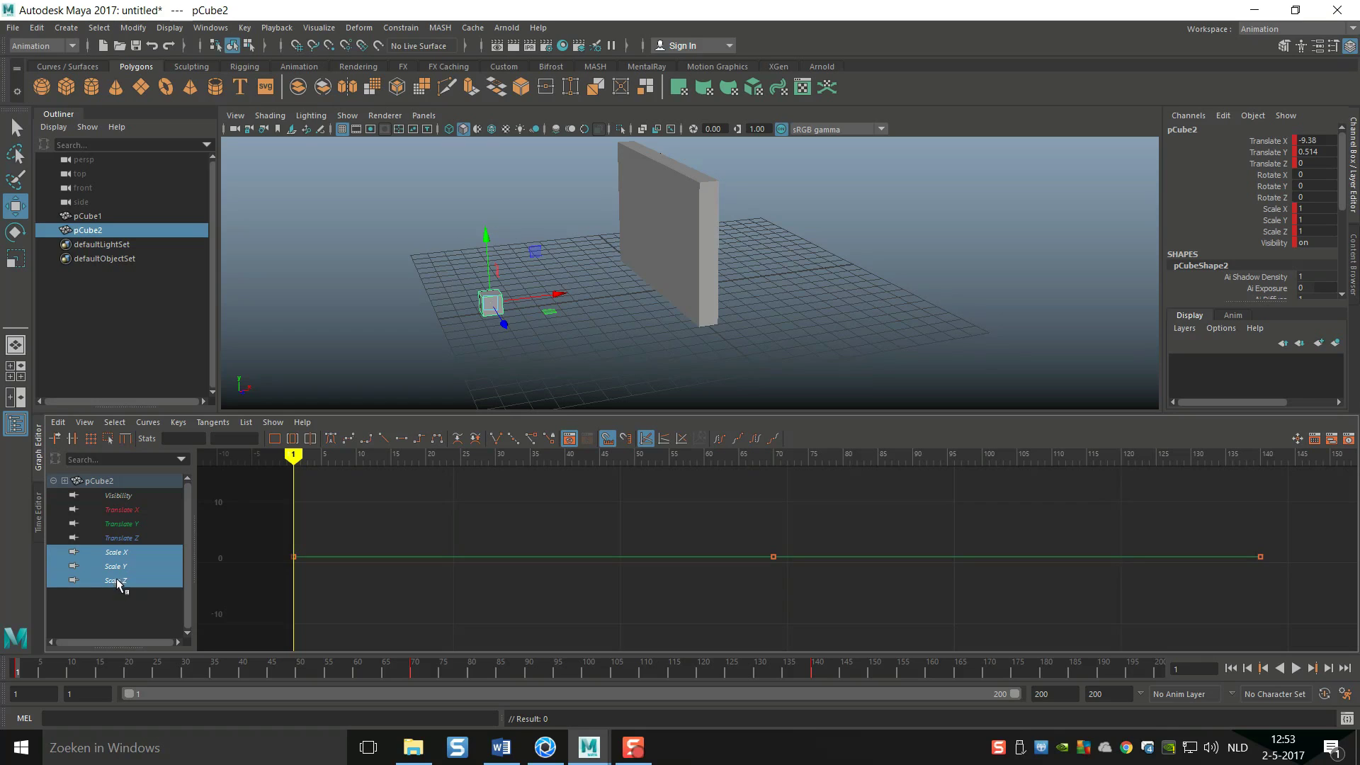
pyautogui.click(58, 422)
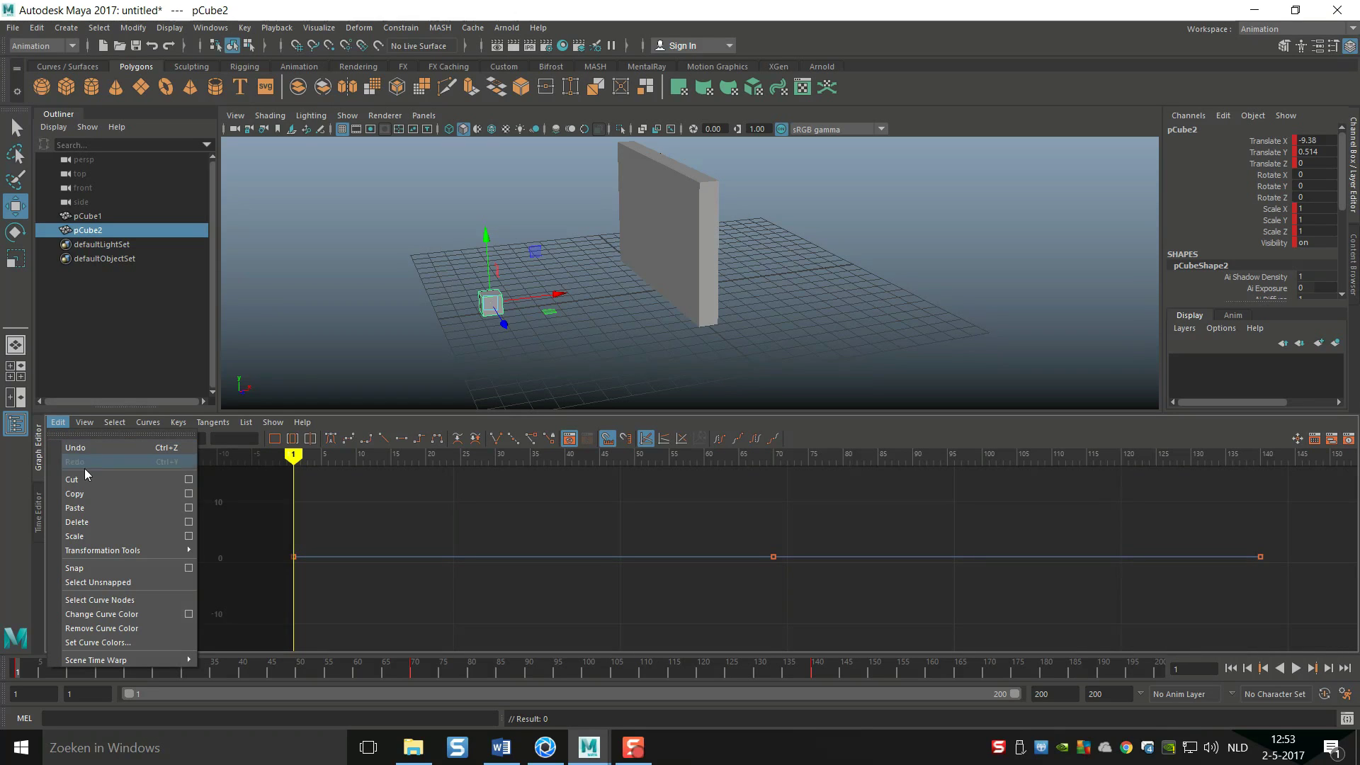
pyautogui.click(97, 523)
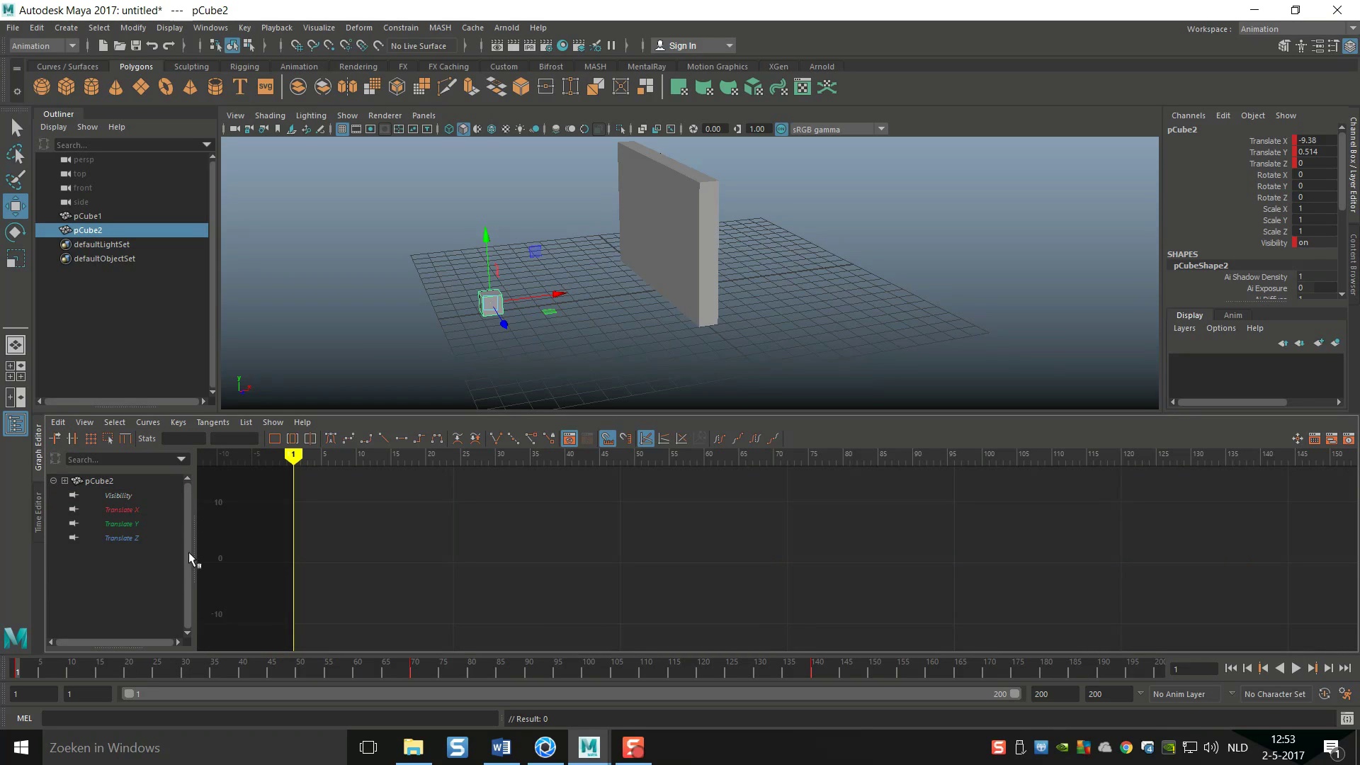
pyautogui.click(122, 511)
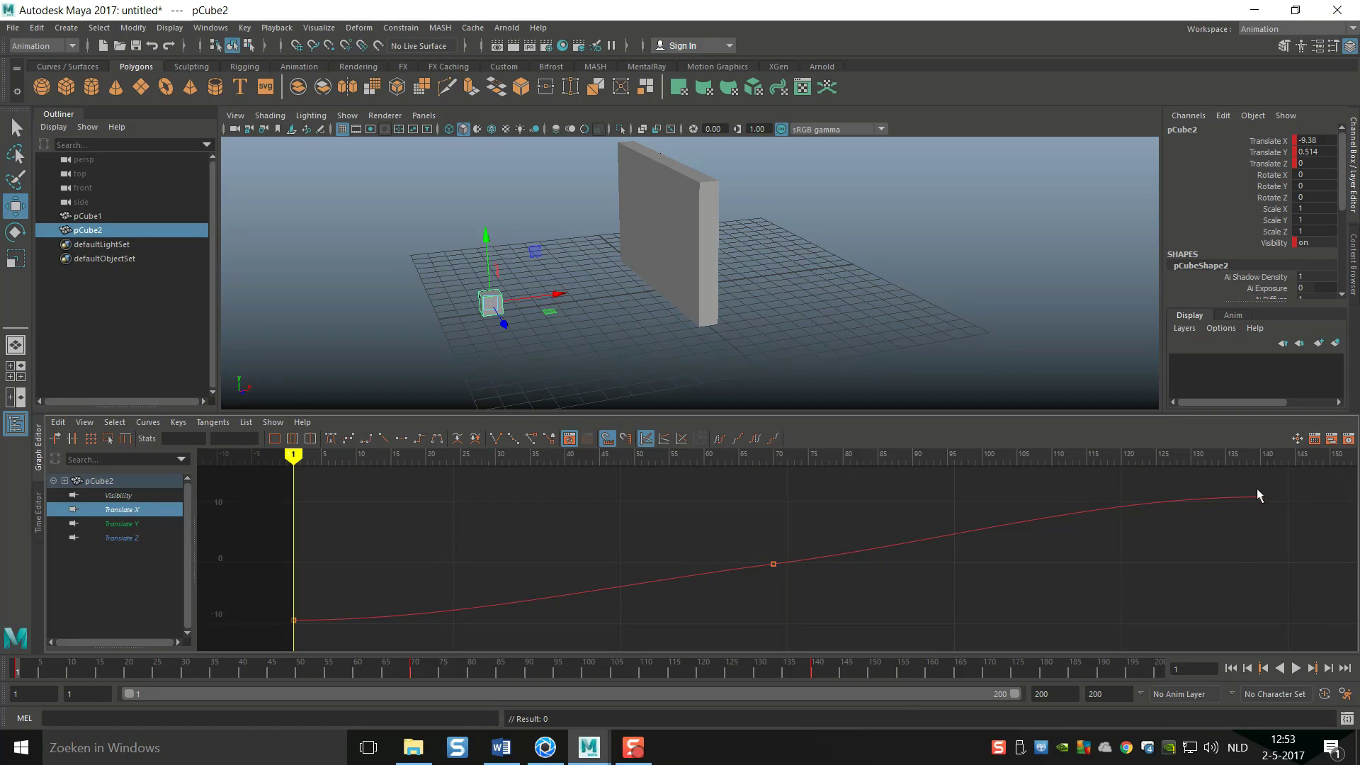
# Inspect the Translate Y and Z curves, trying and undoing a Z move of the cube.
pyautogui.click(125, 528)
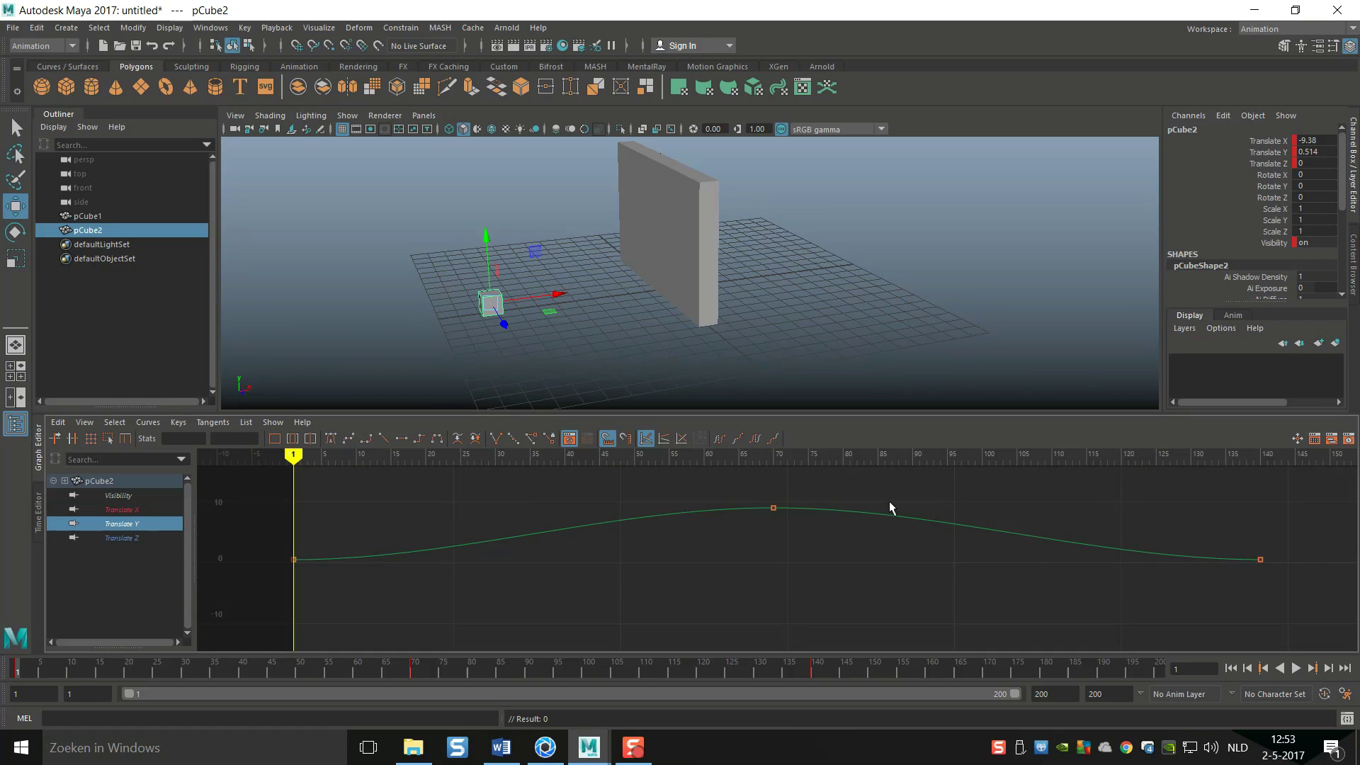
pyautogui.click(122, 539)
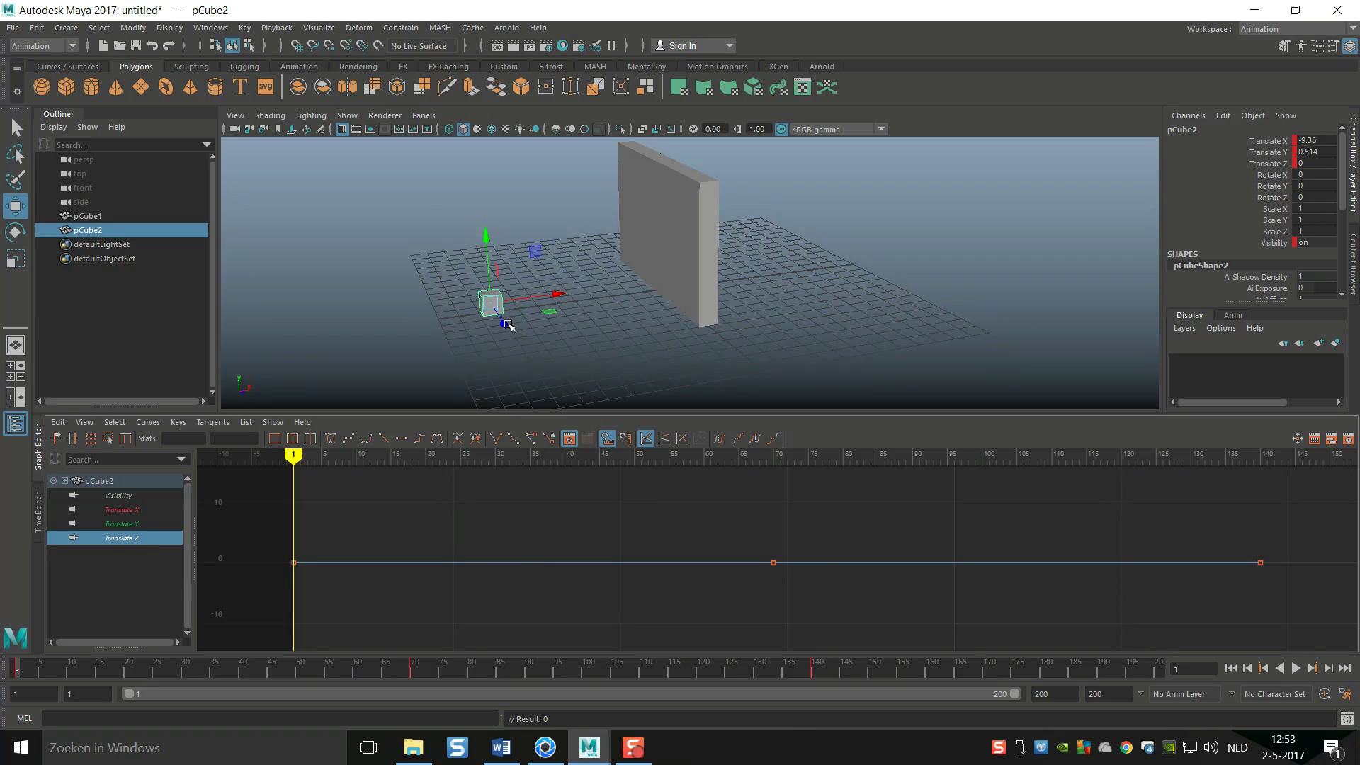
pyautogui.moveTo(503, 324)
pyautogui.mouseDown()
pyautogui.moveTo(491, 304)
pyautogui.moveTo(519, 345)
pyautogui.mouseUp()
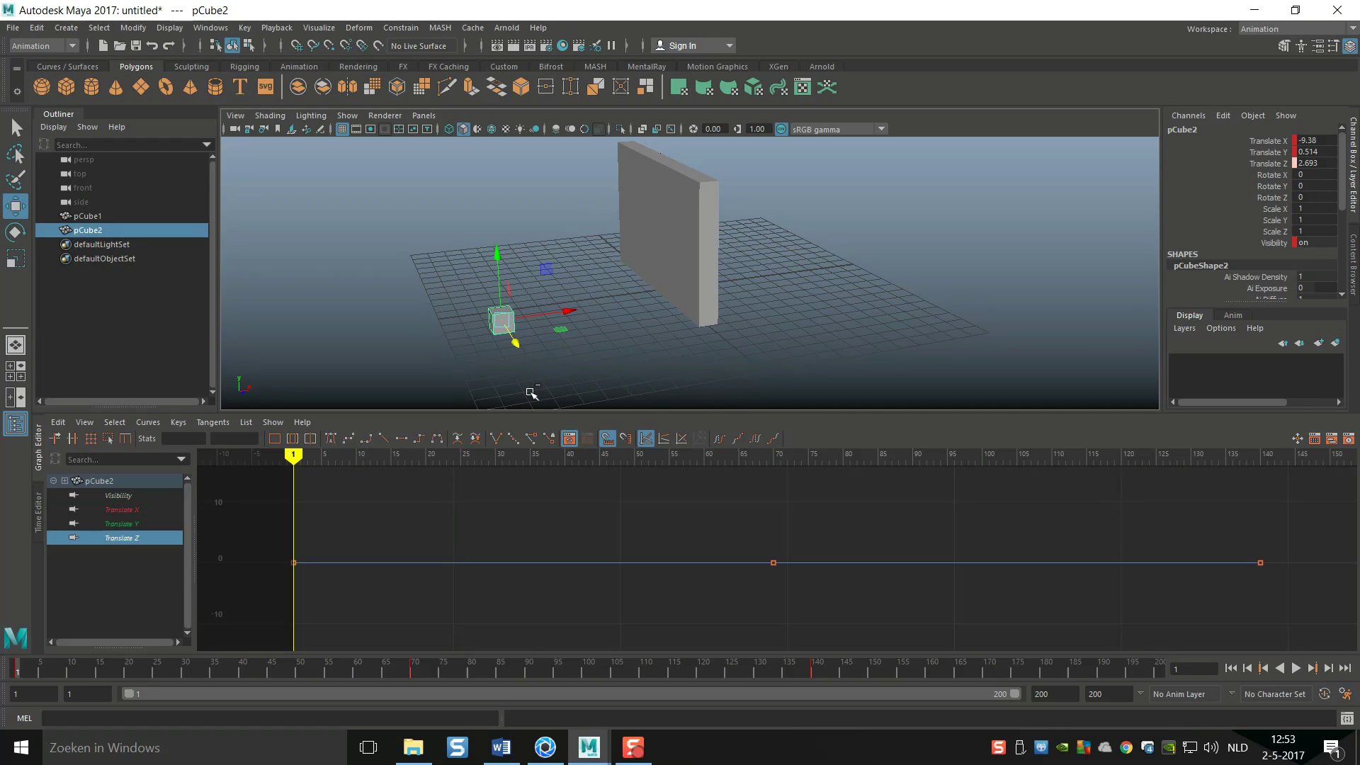
pyautogui.hotkey('ctrl', 'z')
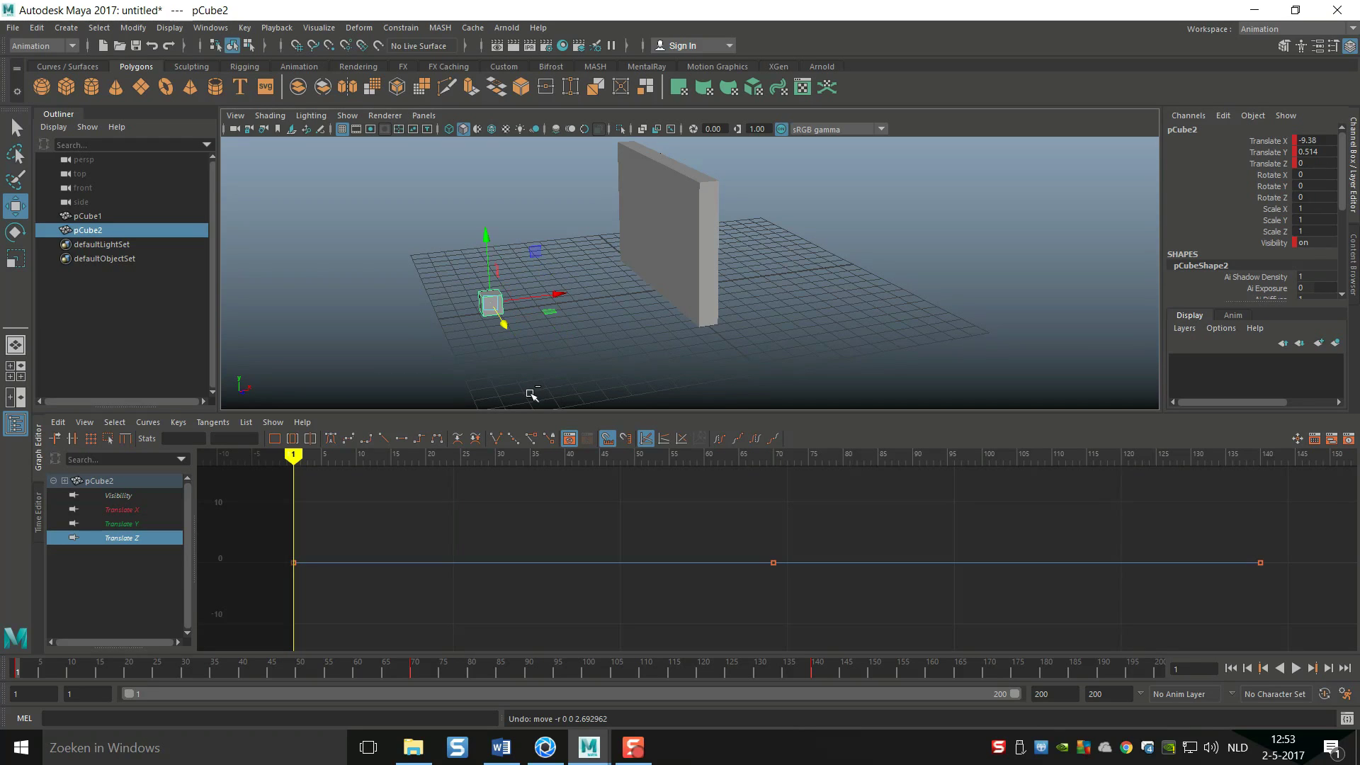
# Delete the Translate Z curve and display only the Translate X curve.
pyautogui.click(58, 423)
pyautogui.click(107, 521)
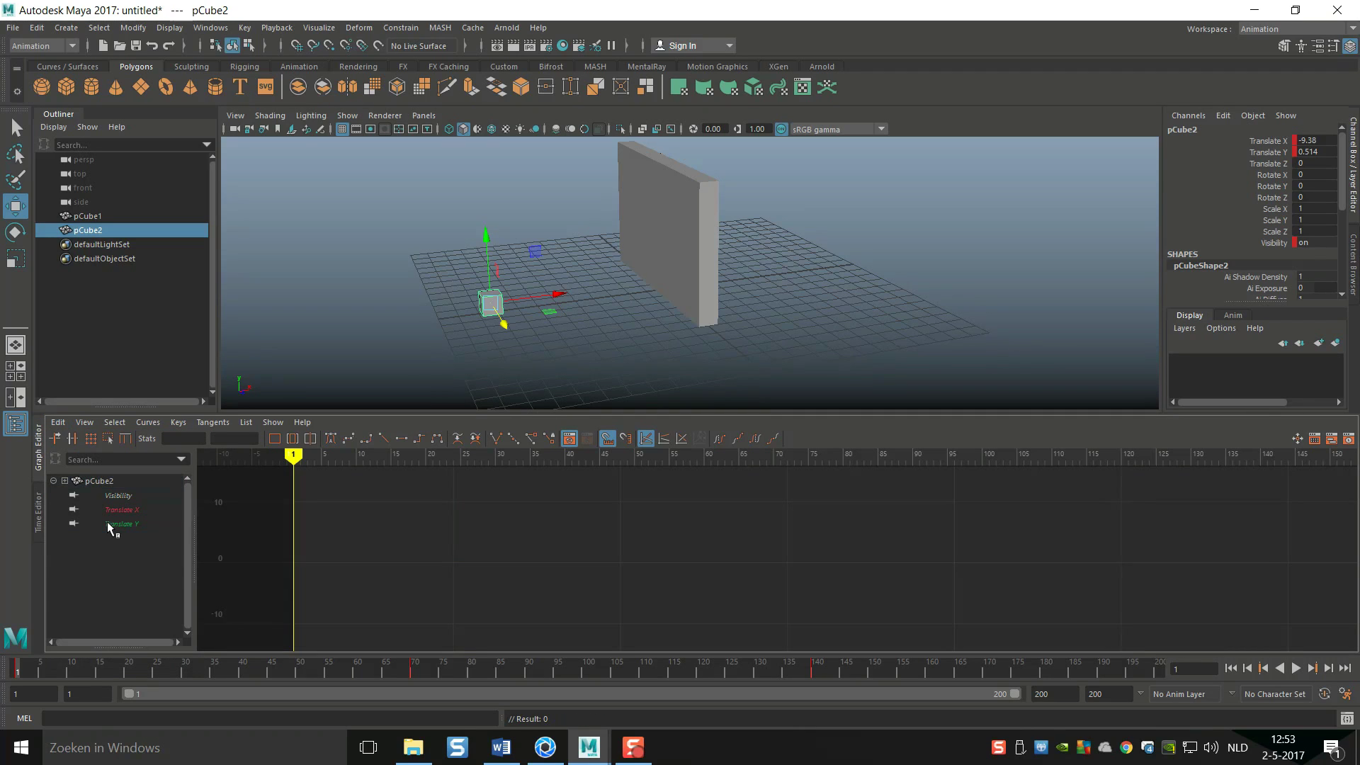
pyautogui.click(128, 510)
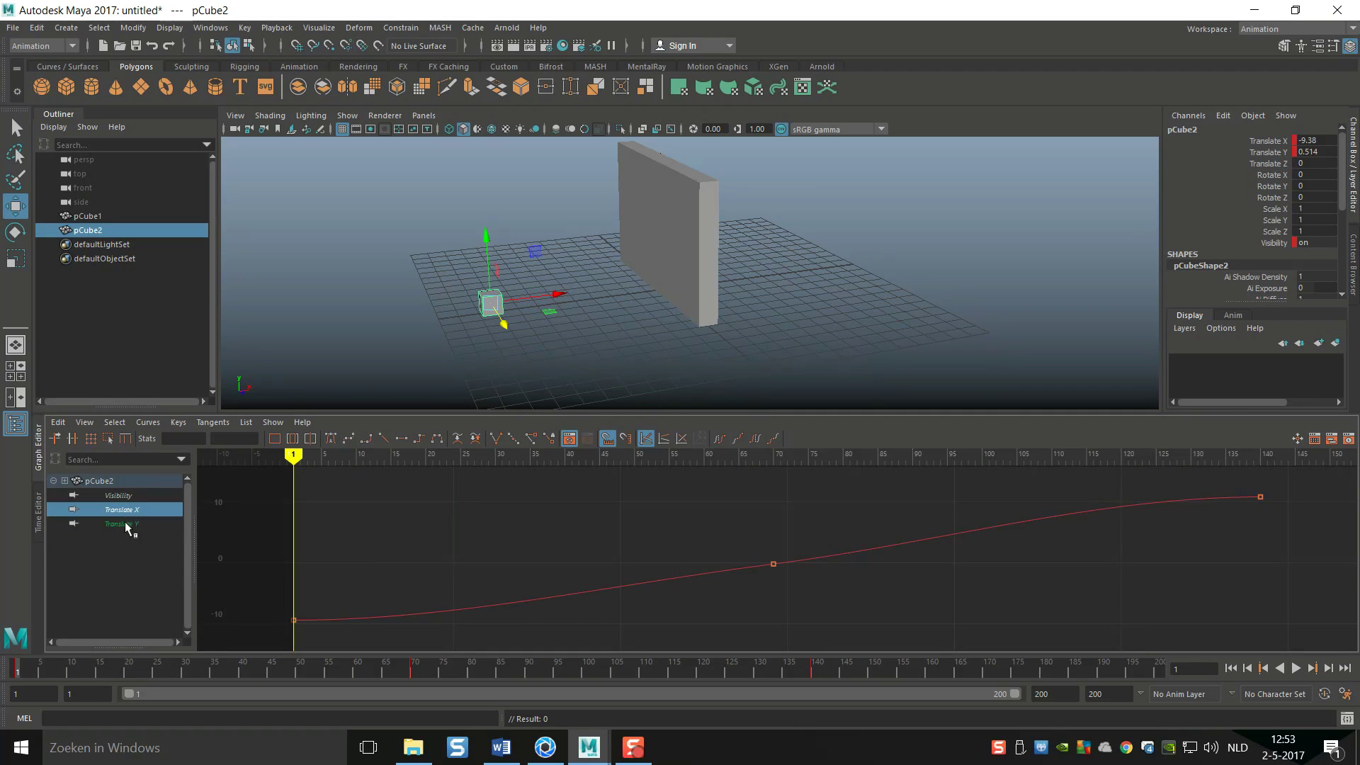
pyautogui.click(122, 524)
pyautogui.click(121, 511)
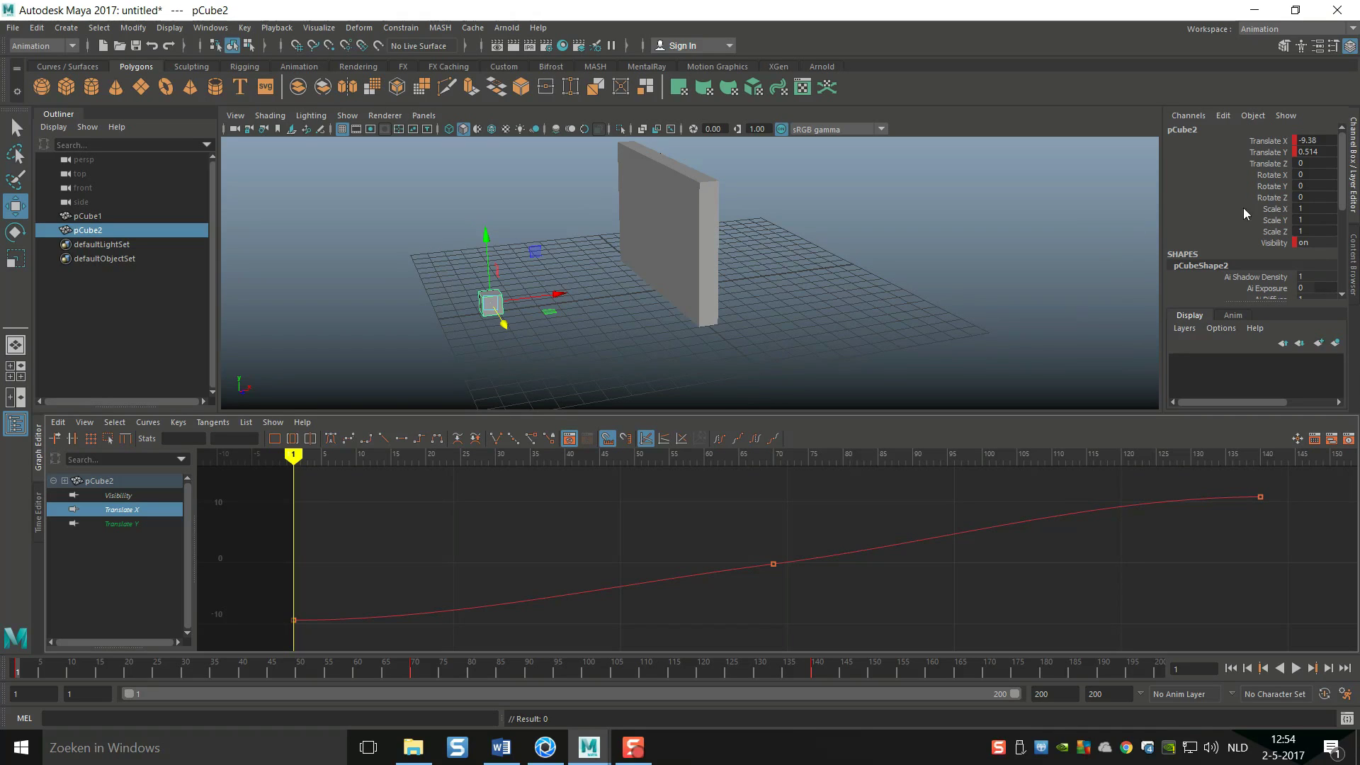
pyautogui.click(1268, 144)
pyautogui.rightClick(1268, 145)
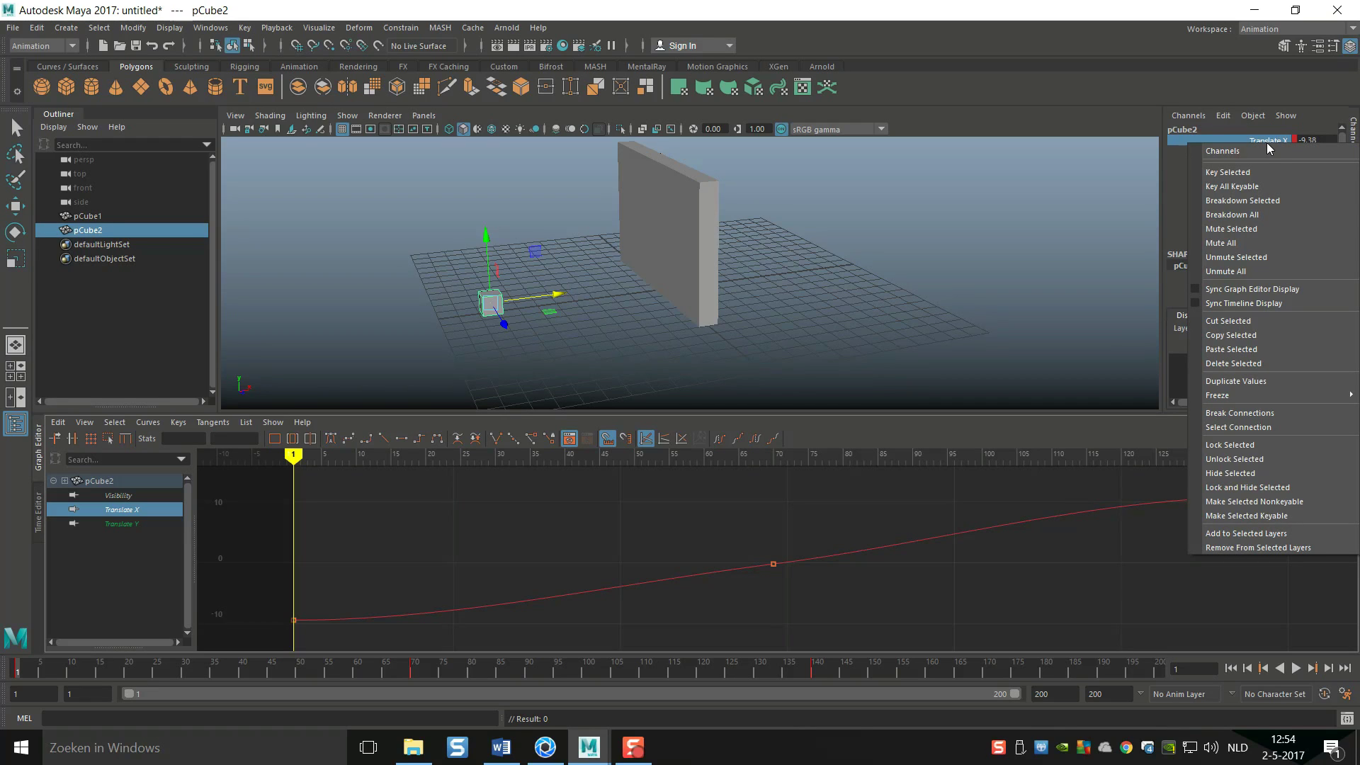
pyautogui.click(1054, 199)
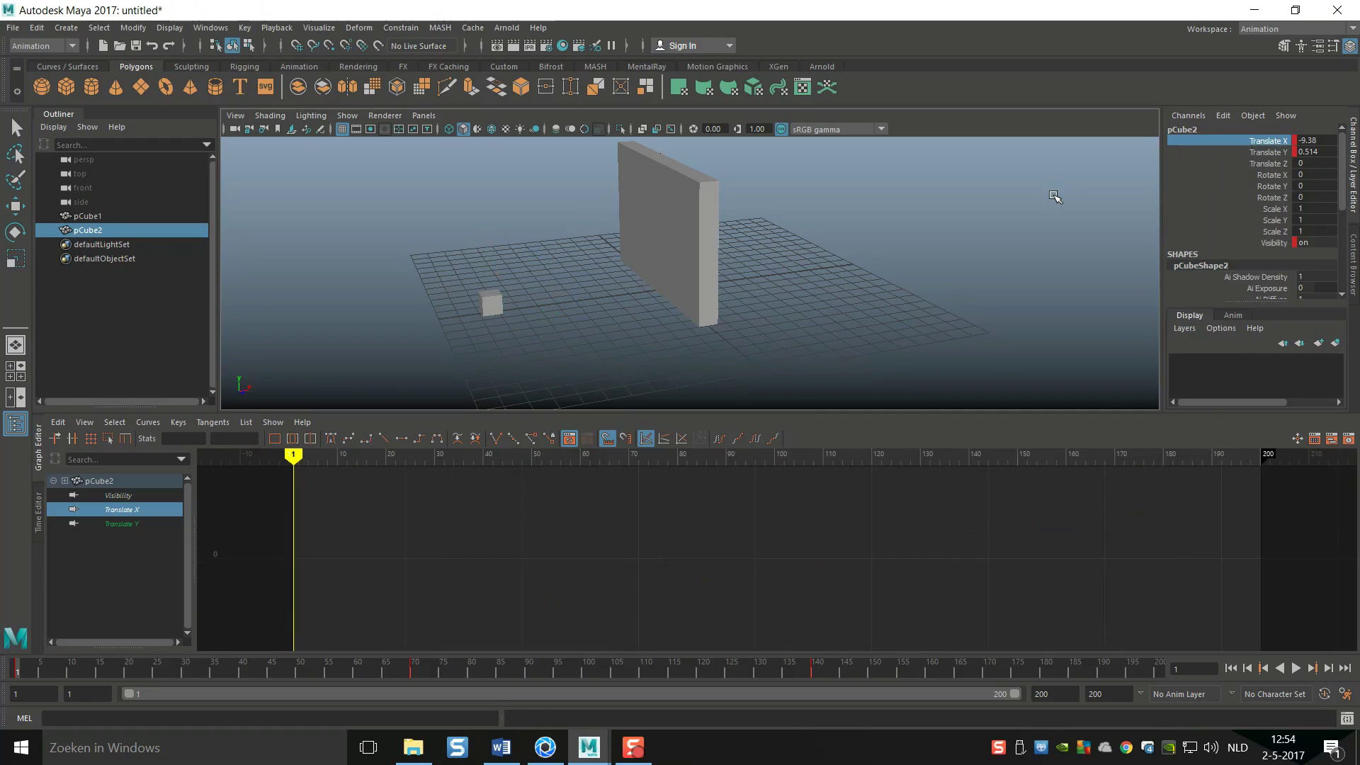
pyautogui.click(493, 305)
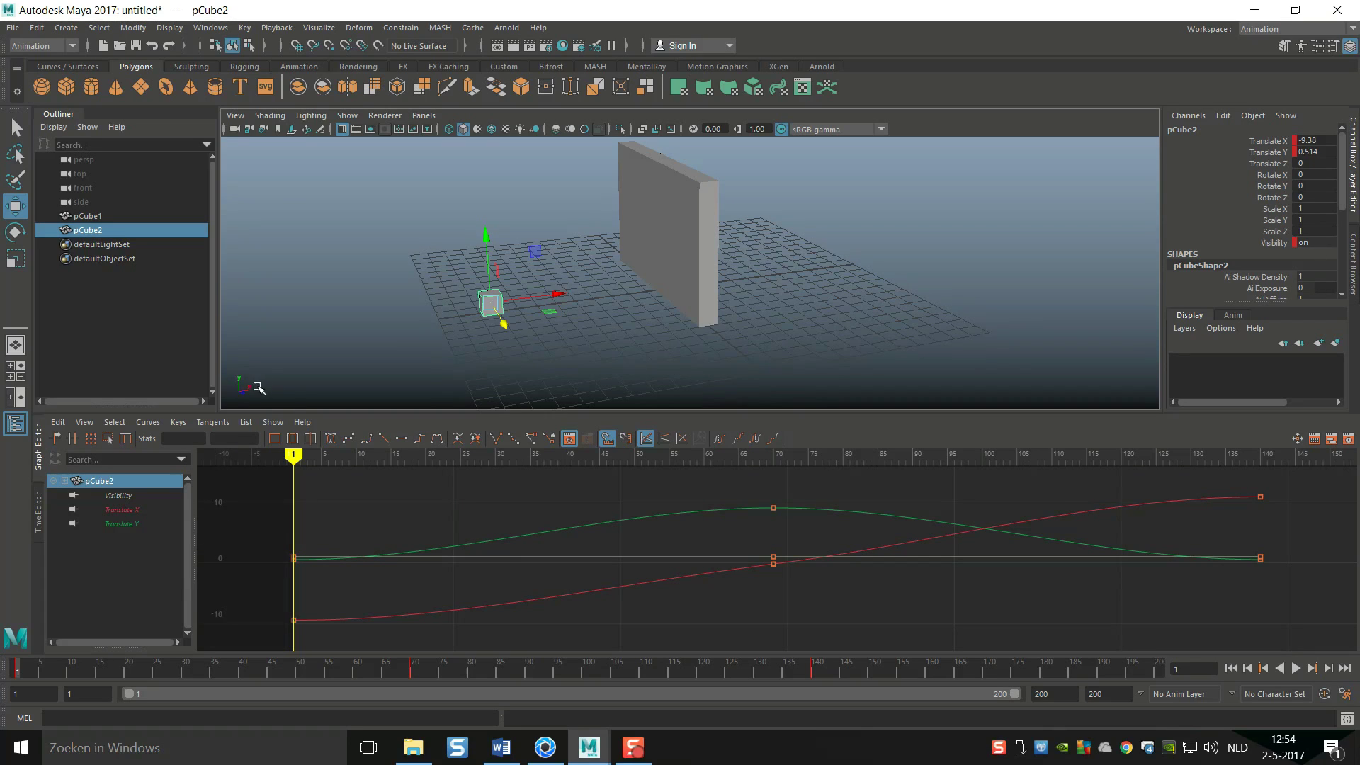
# Show only the Translate X curve, test-move the cube along X, scrub the timeline, and play back.
pyautogui.click(121, 510)
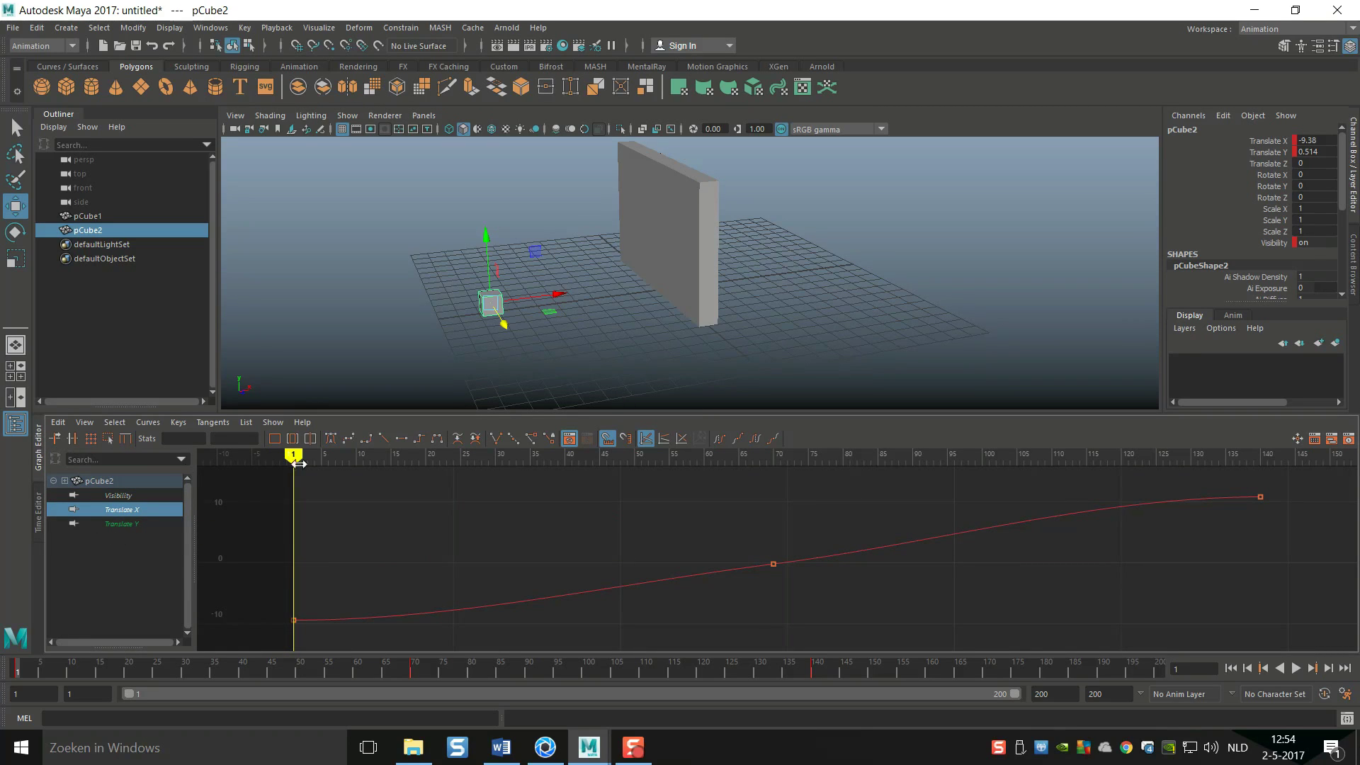
pyautogui.moveTo(295, 460)
pyautogui.mouseDown()
pyautogui.moveTo(628, 521)
pyautogui.moveTo(786, 522)
pyautogui.moveTo(1237, 592)
pyautogui.moveTo(1147, 600)
pyautogui.moveTo(1260, 592)
pyautogui.moveTo(874, 555)
pyautogui.moveTo(635, 578)
pyautogui.moveTo(276, 574)
pyautogui.moveTo(300, 581)
pyautogui.mouseUp()
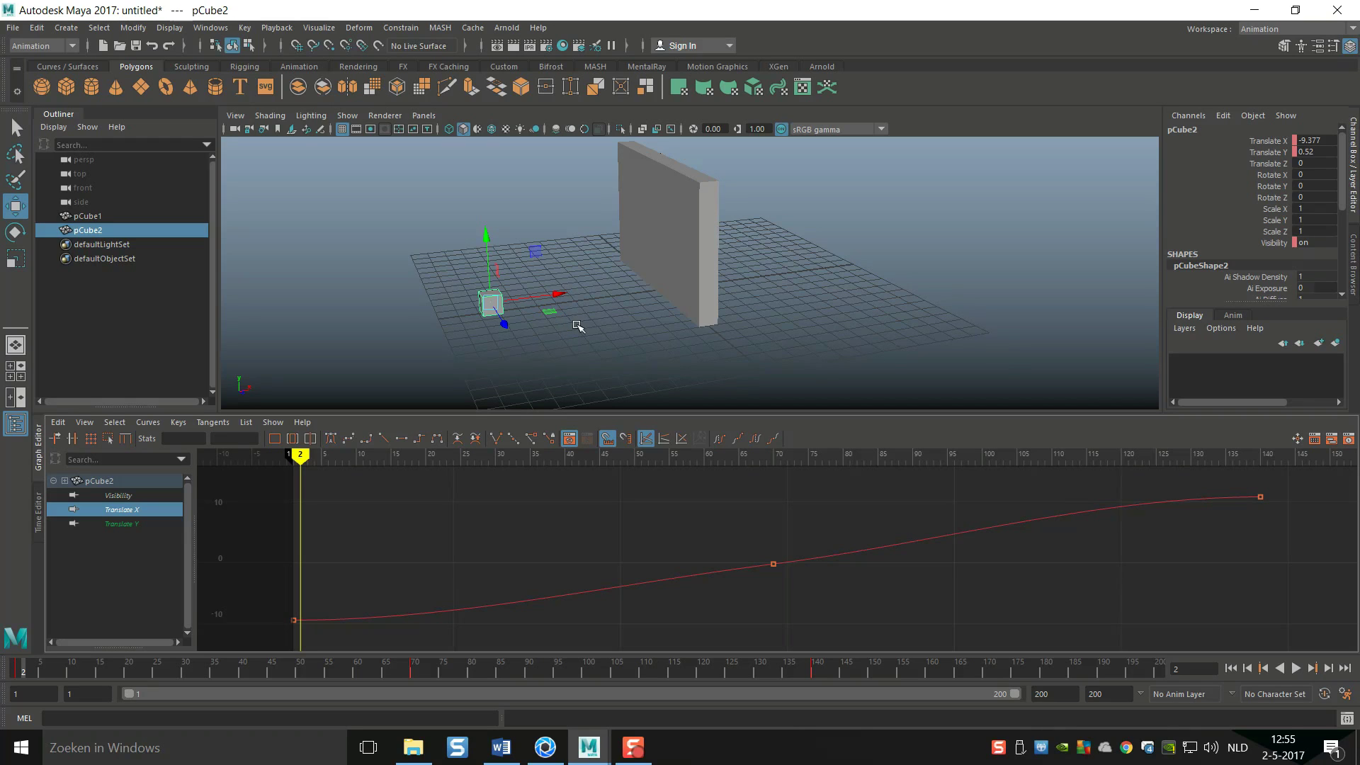
pyautogui.moveTo(559, 294); pyautogui.dragTo(698, 282)
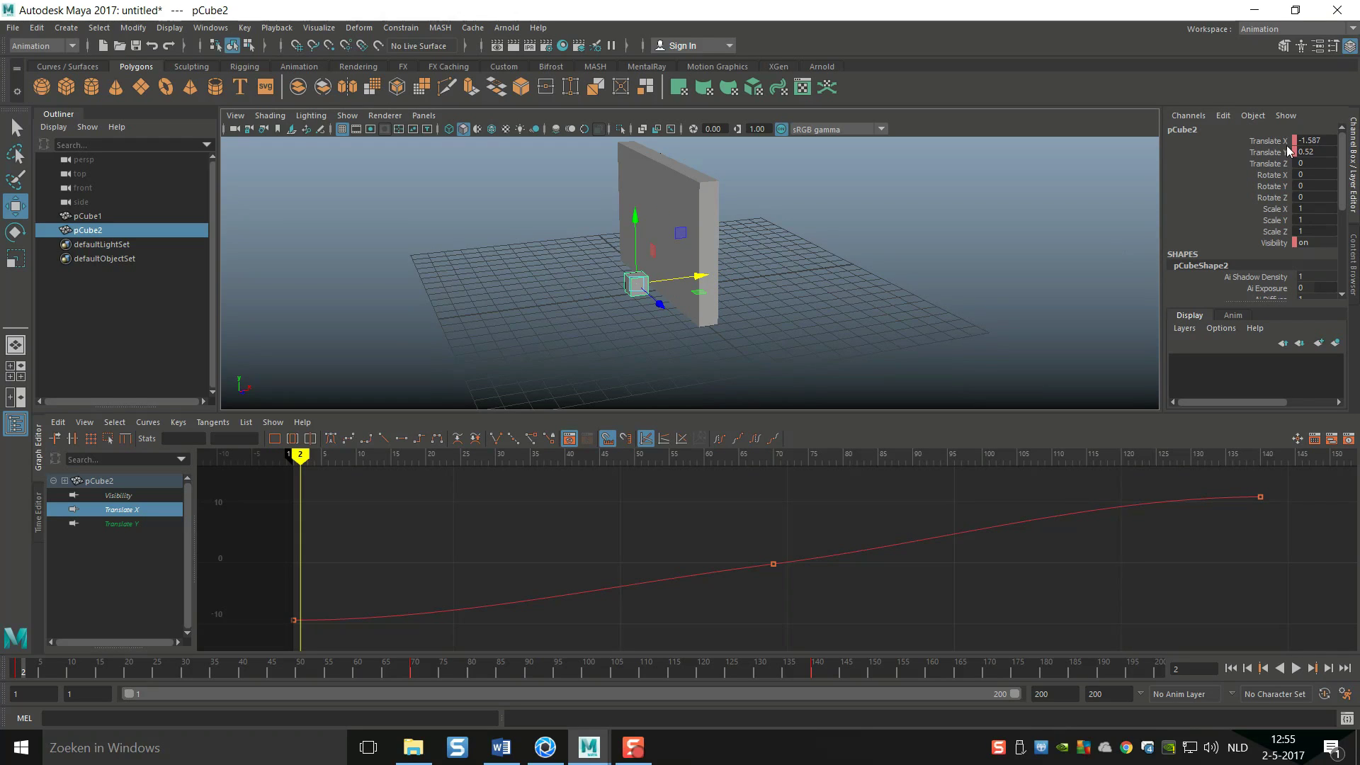
pyautogui.moveTo(700, 277); pyautogui.dragTo(907, 282)
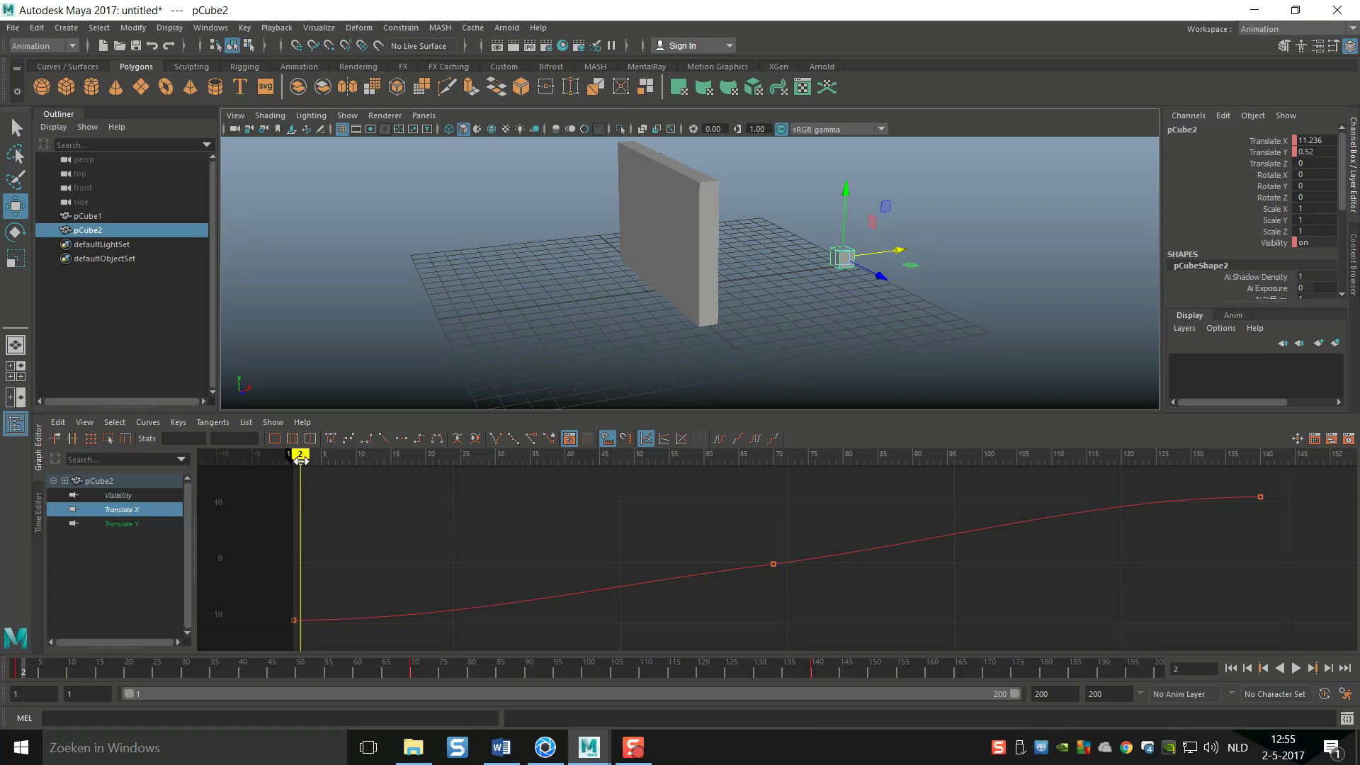
pyautogui.moveTo(300, 460)
pyautogui.mouseDown()
pyautogui.moveTo(314, 474)
pyautogui.moveTo(293, 484)
pyautogui.mouseUp()
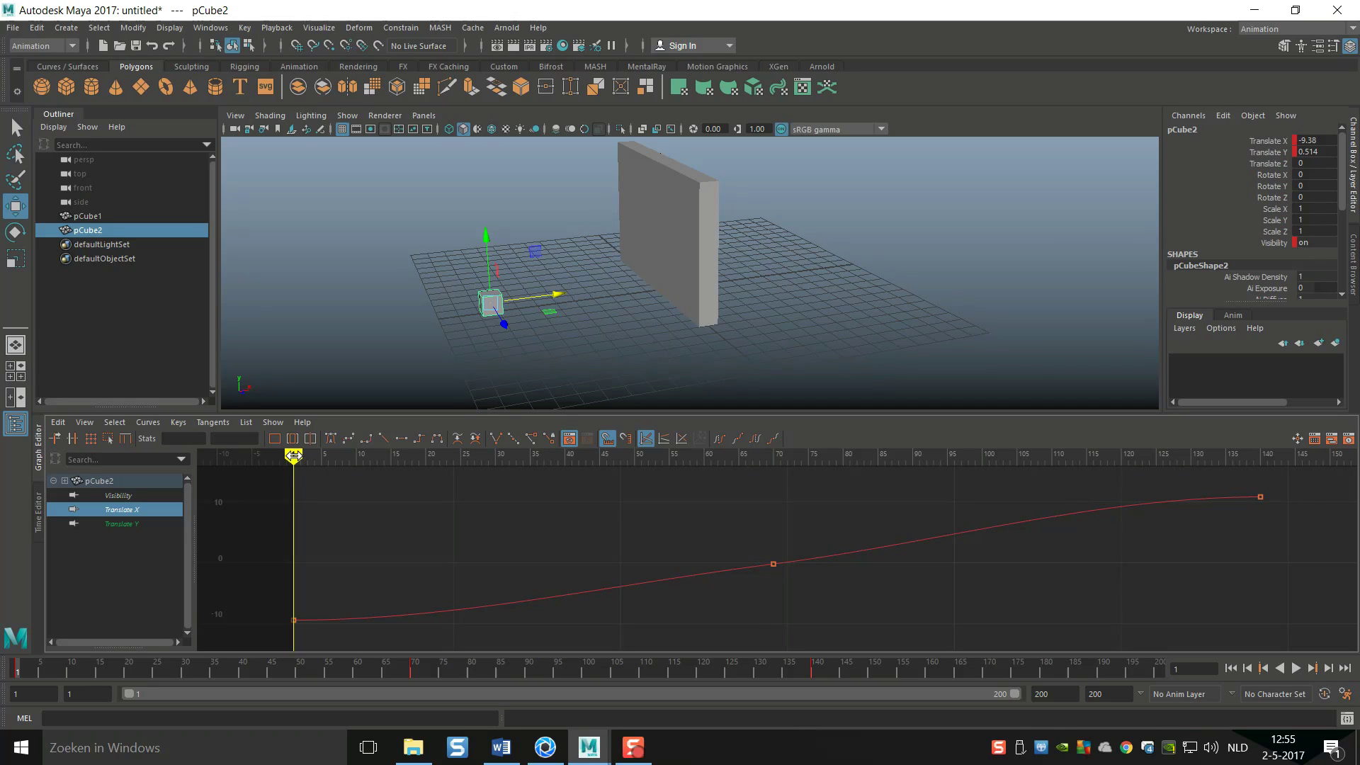
pyautogui.moveTo(293, 457)
pyautogui.mouseDown()
pyautogui.moveTo(1260, 522)
pyautogui.moveTo(1261, 536)
pyautogui.mouseUp()
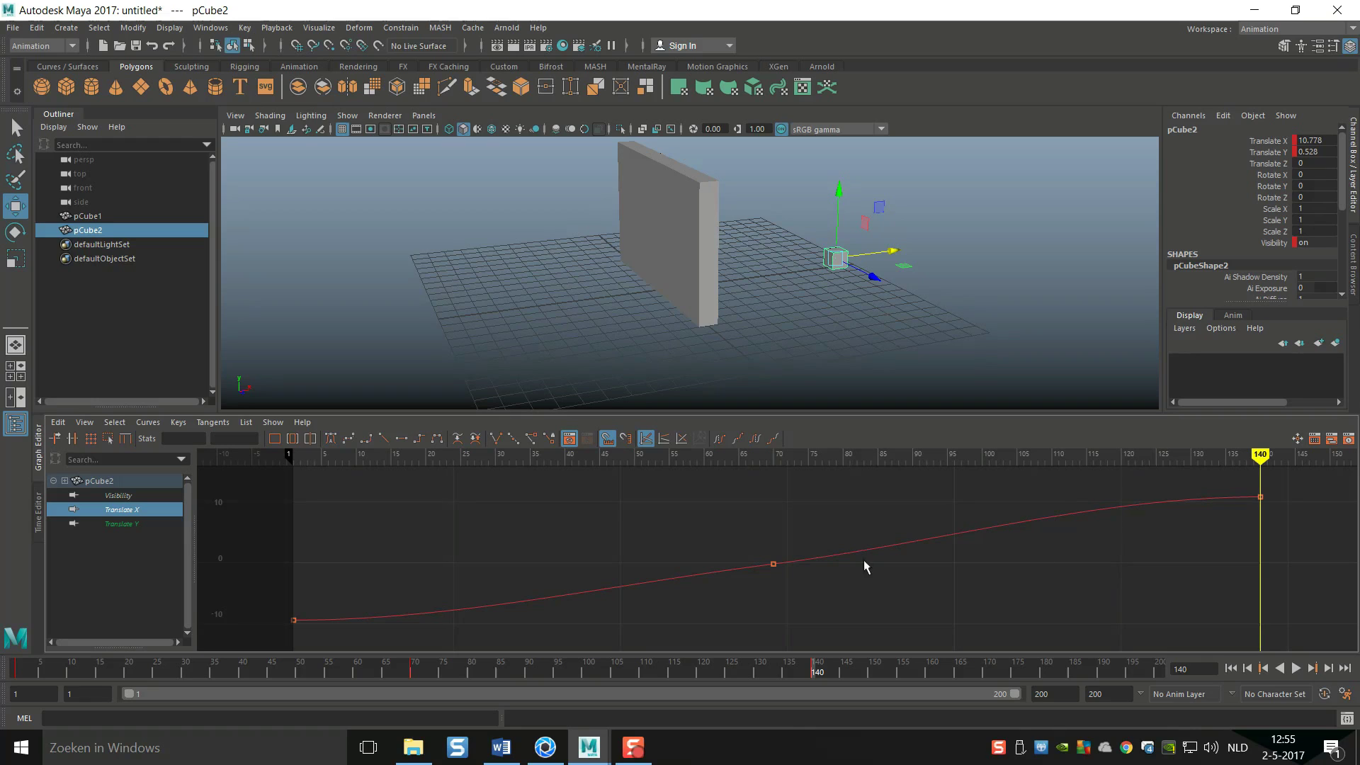
pyautogui.hotkey('alt', 'v')
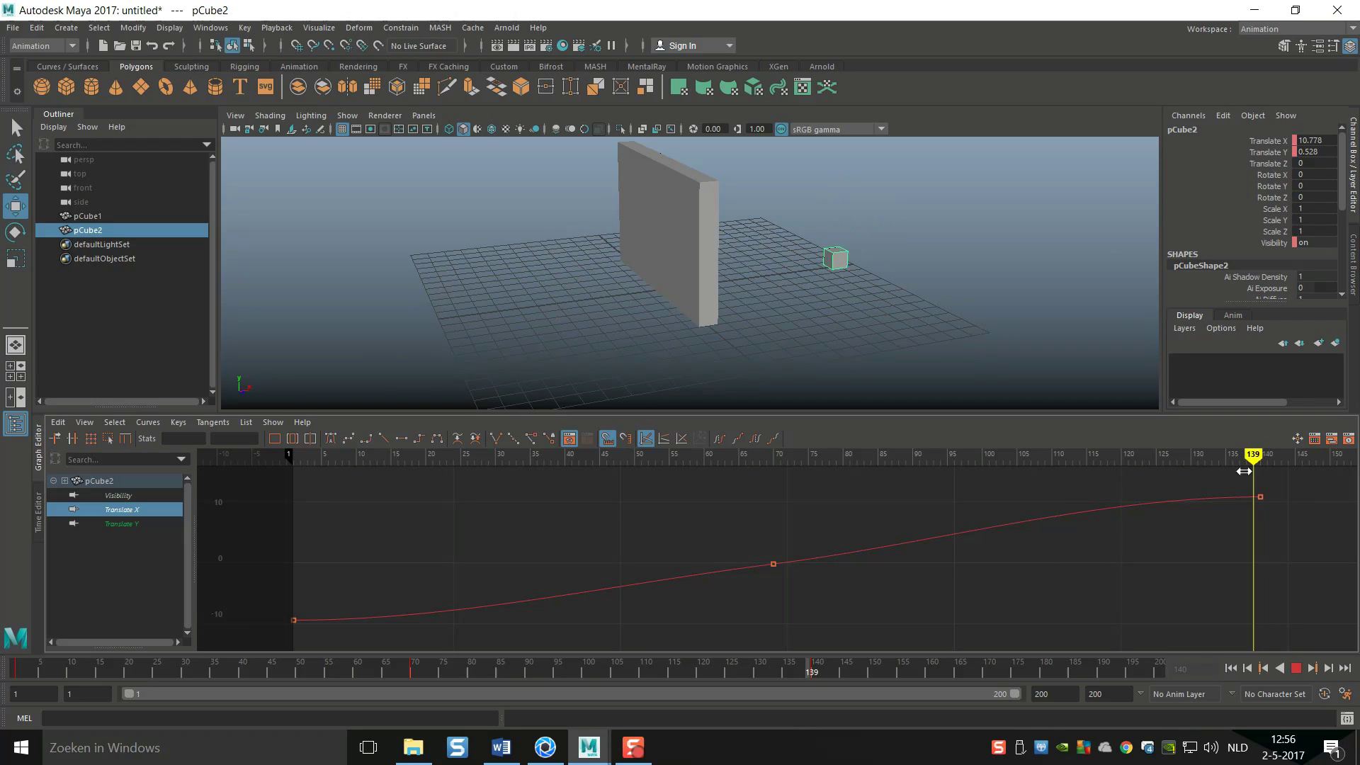
# Show only pCube2's Translate Y curve and play and scrub the jump through frames 26 and 71.
pyautogui.moveTo(507, 508); pyautogui.dragTo(294, 500)
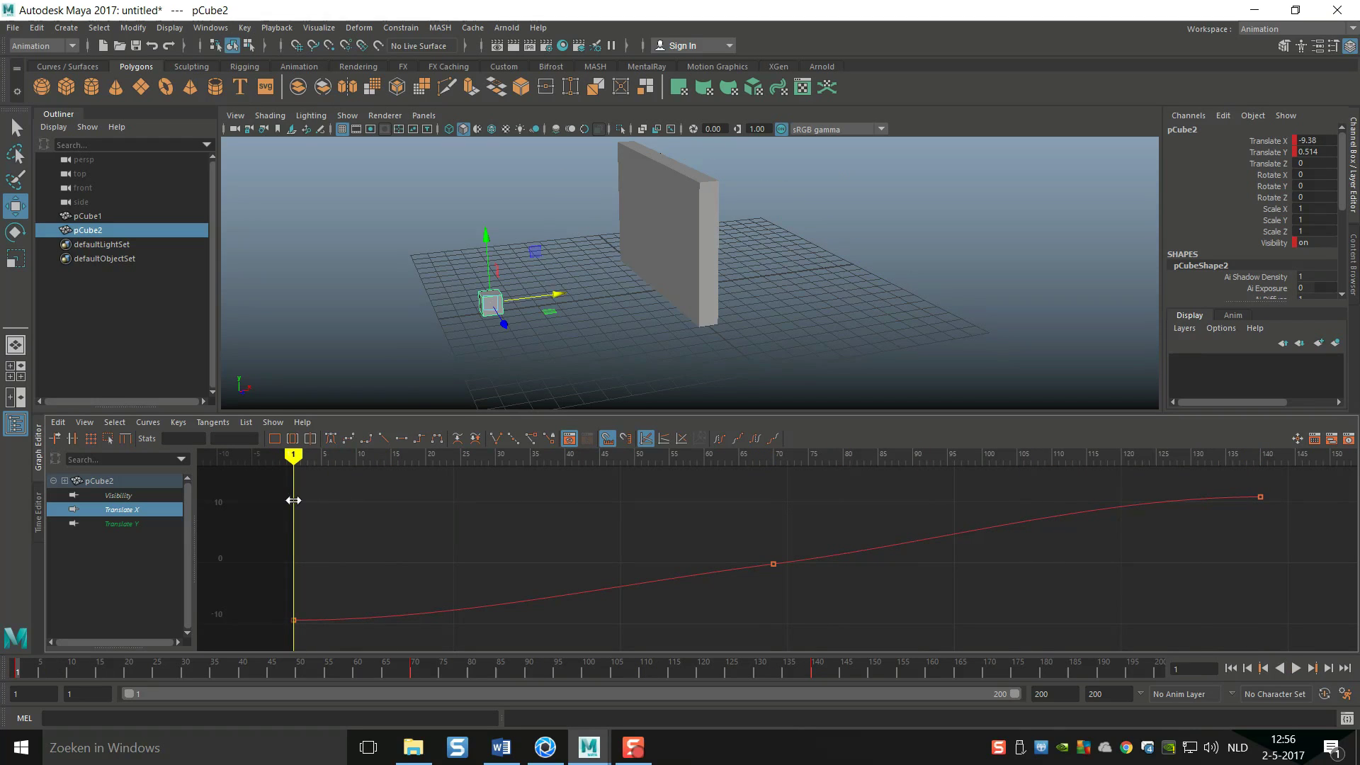
pyautogui.click(121, 524)
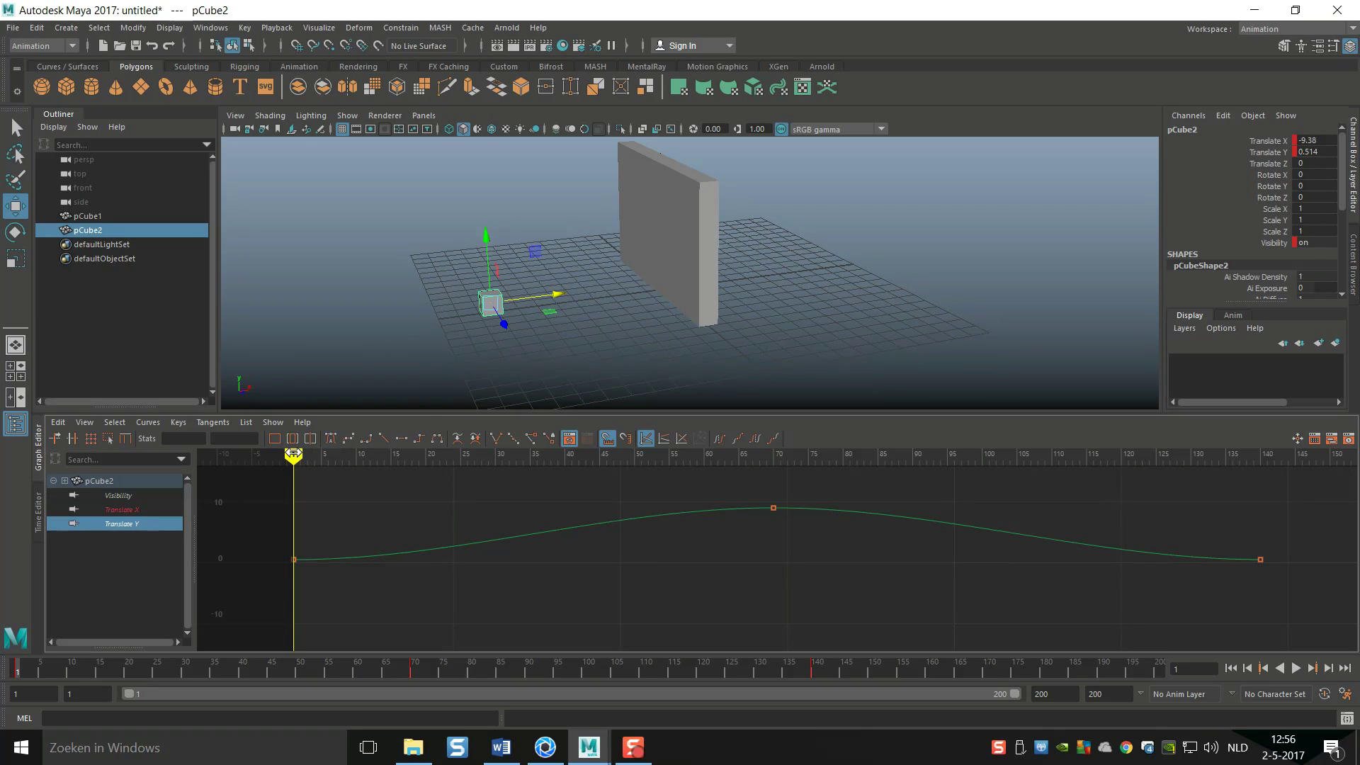
pyautogui.hotkey('alt', 'v')
pyautogui.moveTo(355, 470); pyautogui.dragTo(468, 459)
pyautogui.moveTo(533, 458)
pyautogui.mouseDown()
pyautogui.moveTo(768, 459)
pyautogui.moveTo(965, 541)
pyautogui.moveTo(1257, 622)
pyautogui.moveTo(737, 602)
pyautogui.moveTo(266, 619)
pyautogui.moveTo(446, 598)
pyautogui.moveTo(1261, 564)
pyautogui.moveTo(920, 552)
pyautogui.moveTo(292, 586)
pyautogui.moveTo(1245, 619)
pyautogui.moveTo(294, 650)
pyautogui.mouseUp()
pyautogui.moveTo(291, 461)
pyautogui.mouseDown()
pyautogui.moveTo(379, 487)
pyautogui.moveTo(865, 538)
pyautogui.moveTo(1126, 540)
pyautogui.moveTo(1261, 560)
pyautogui.moveTo(1056, 589)
pyautogui.moveTo(710, 602)
pyautogui.mouseUp()
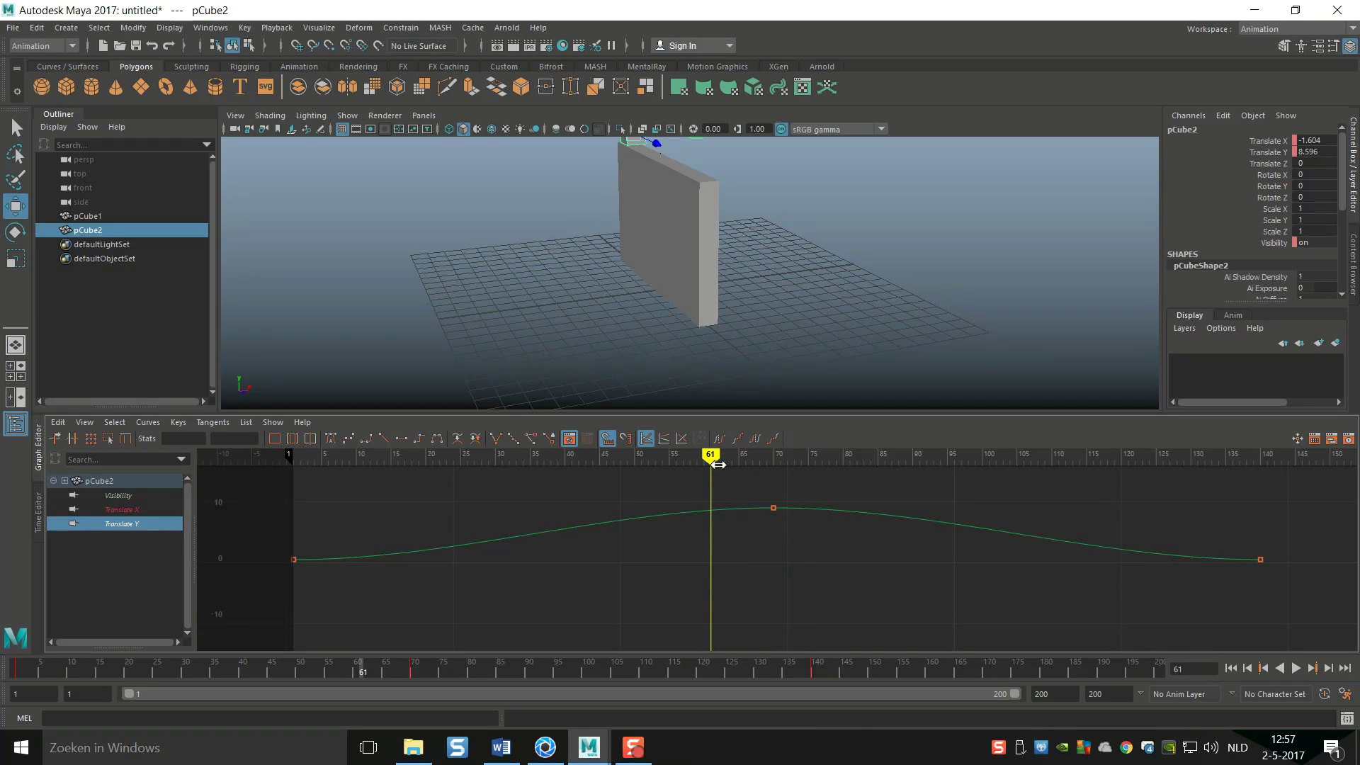
# Raise the Translate Y peak key near frame 68 to about 14.2, then replay the higher jump.
pyautogui.moveTo(710, 457); pyautogui.dragTo(774, 468)
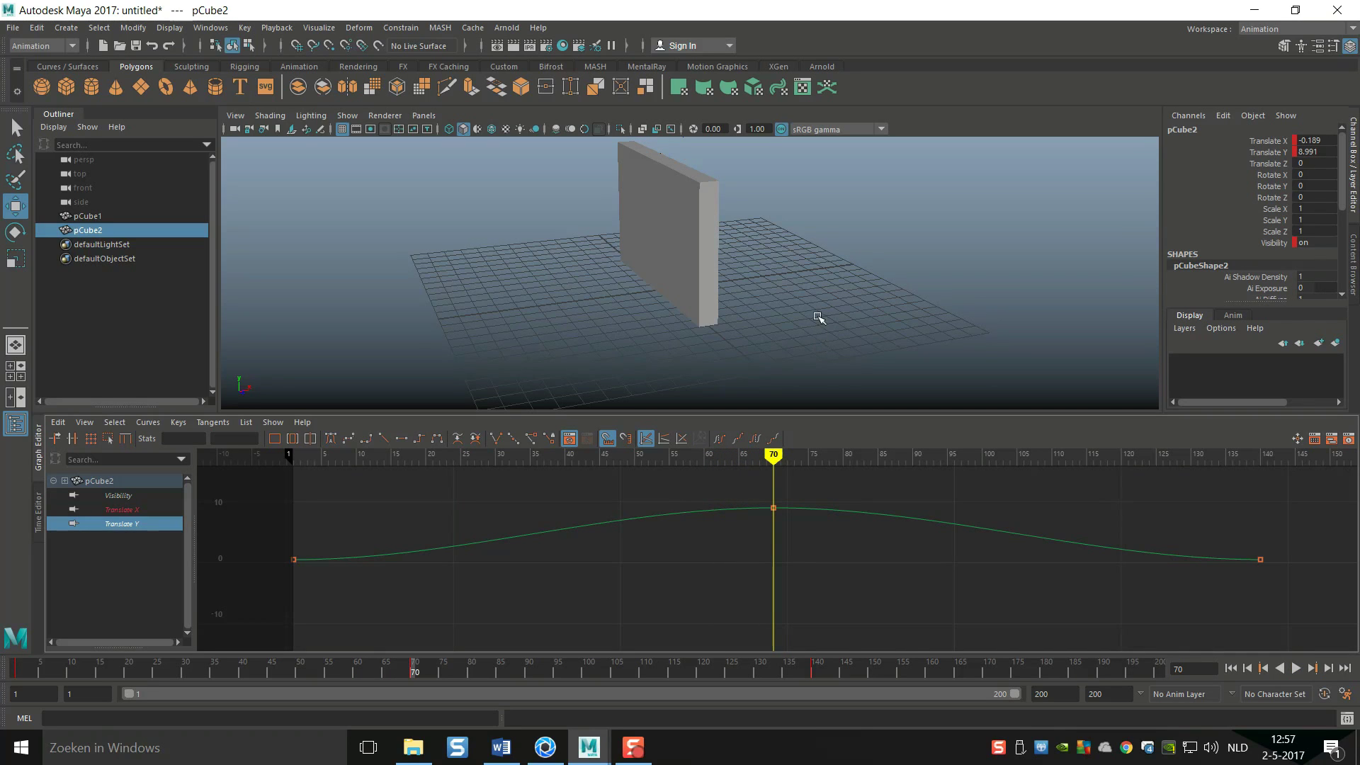
pyautogui.keyDown('alt'); pyautogui.moveTo(835, 291); pyautogui.dragTo(836, 325); pyautogui.keyUp('alt')
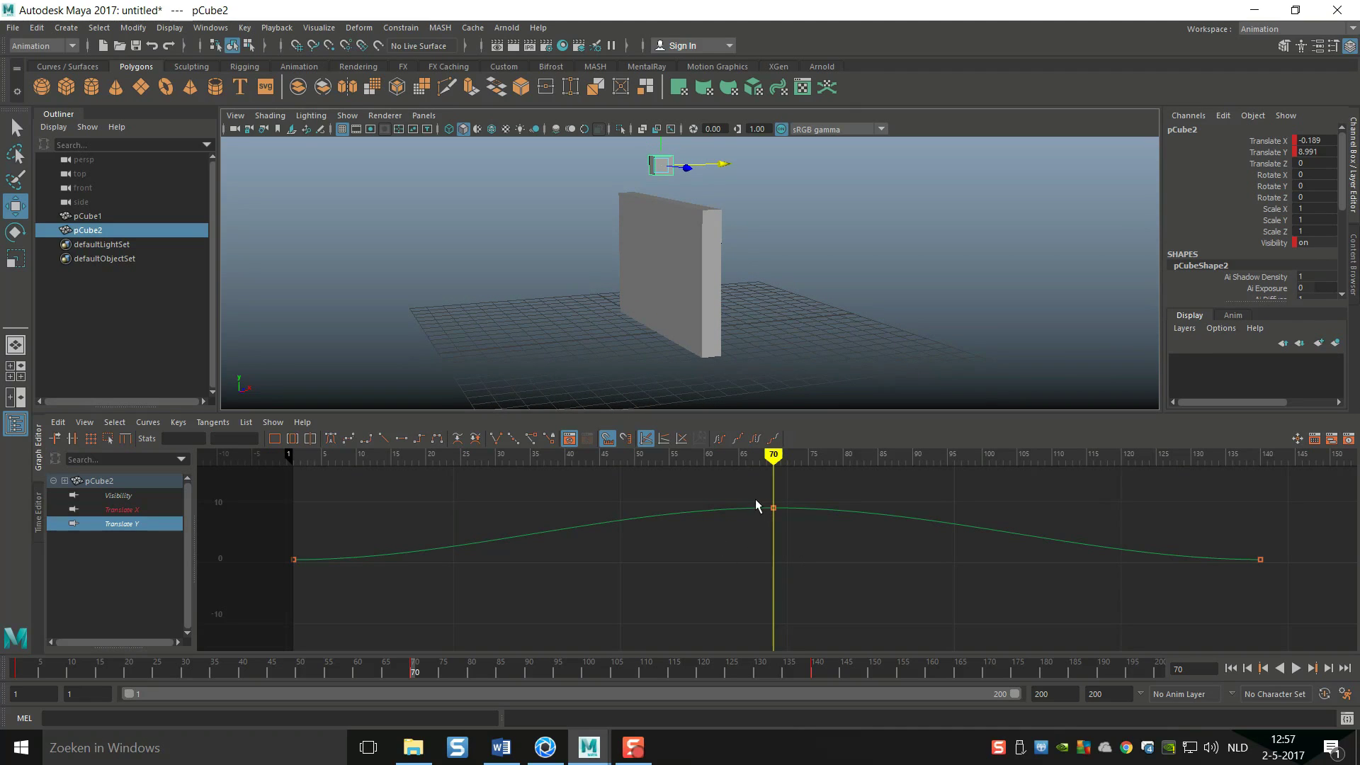
pyautogui.moveTo(741, 488); pyautogui.dragTo(812, 533)
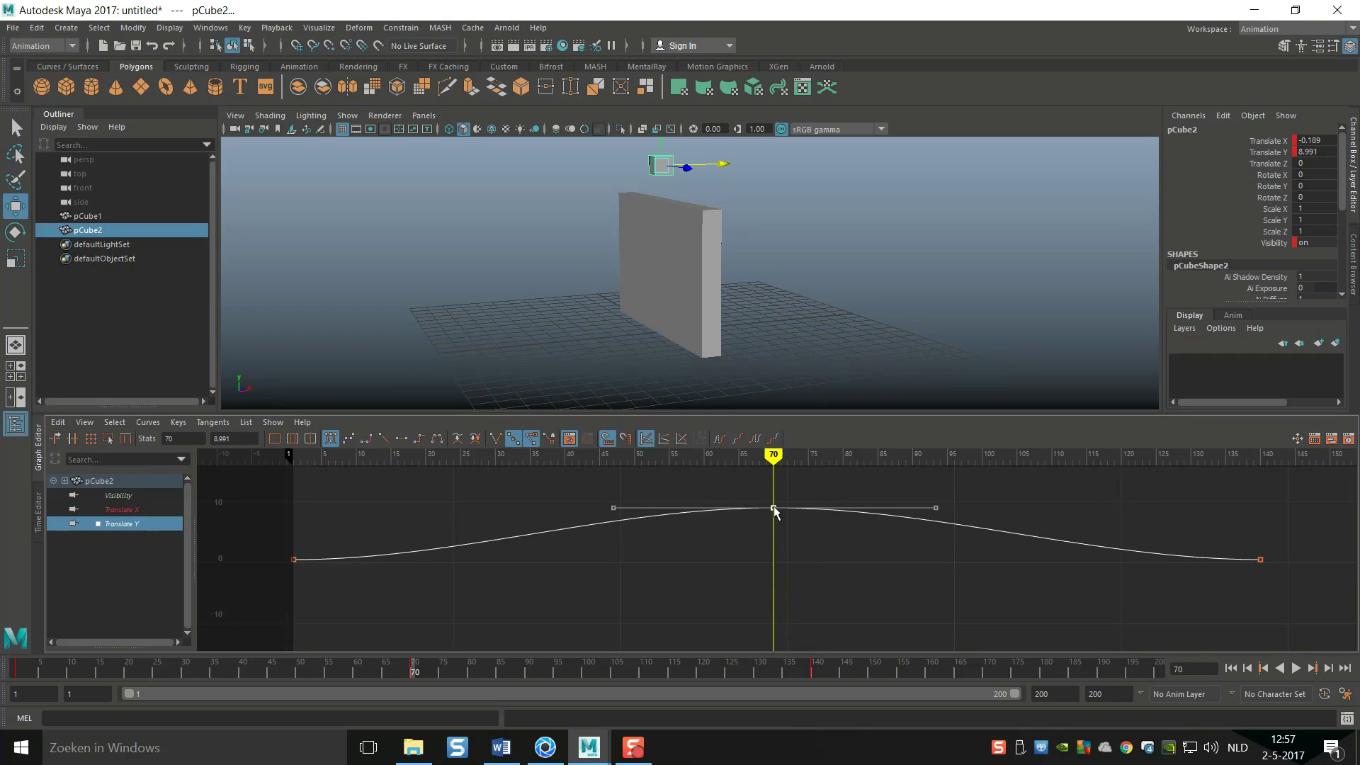
pyautogui.moveTo(774, 508)
pyautogui.mouseDown()
pyautogui.moveTo(697, 512)
pyautogui.moveTo(711, 498)
pyautogui.moveTo(726, 511)
pyautogui.moveTo(732, 495)
pyautogui.moveTo(751, 512)
pyautogui.mouseUp()
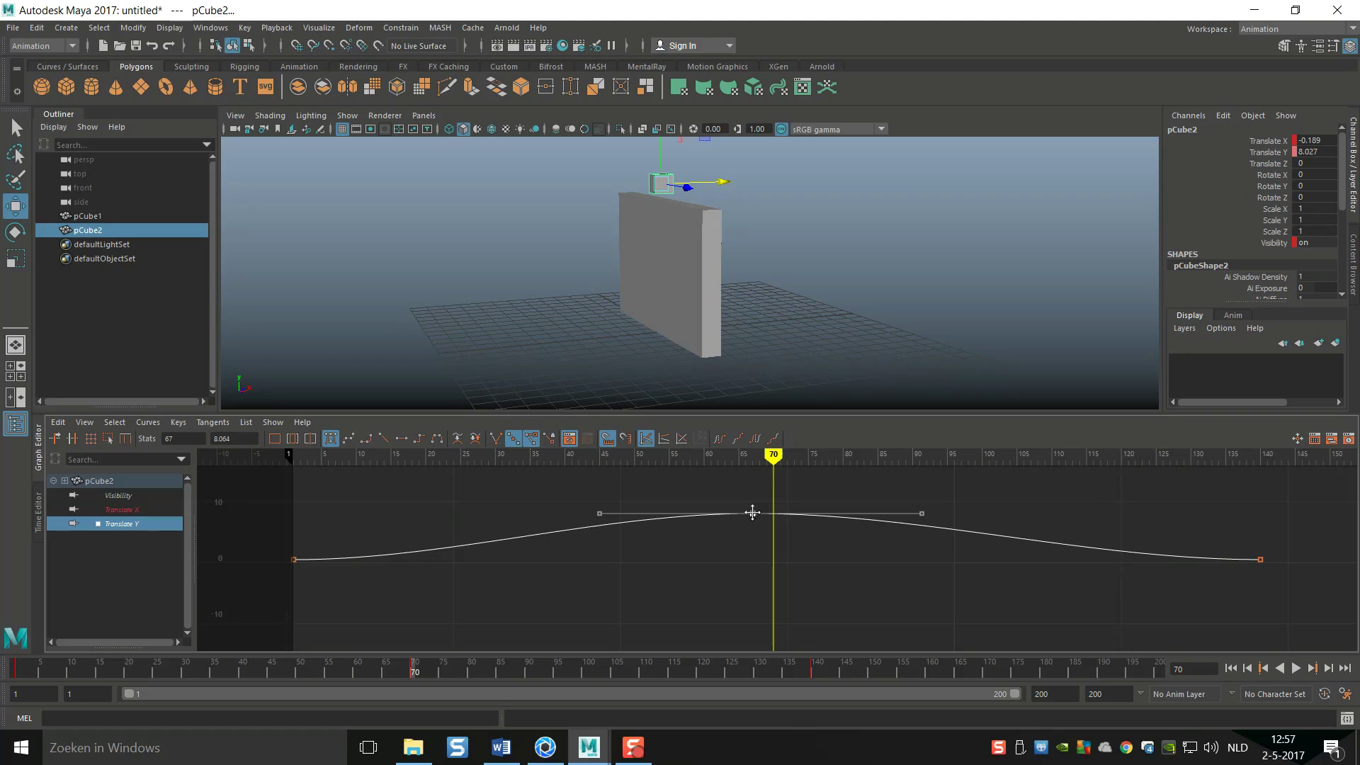
pyautogui.moveTo(752, 513); pyautogui.dragTo(753, 502)
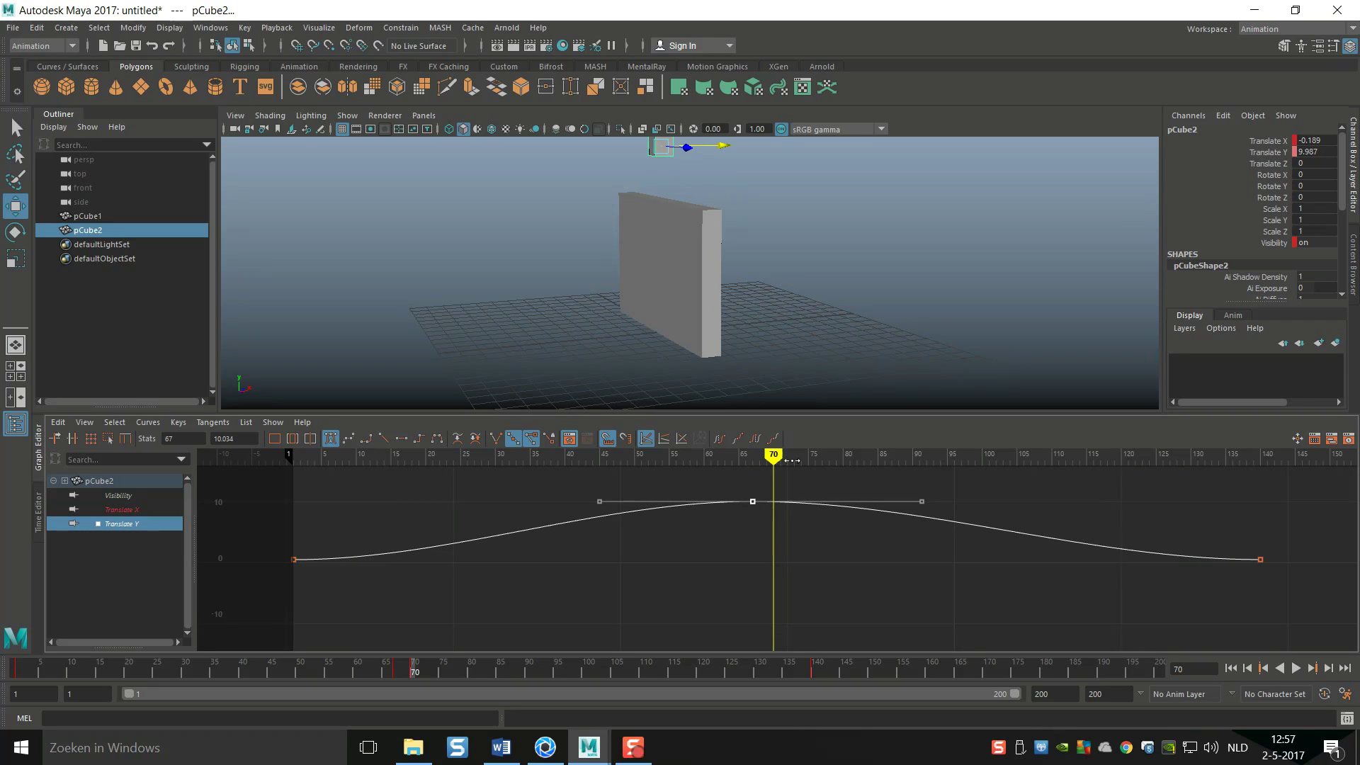
pyautogui.keyDown('alt'); pyautogui.moveTo(843, 306); pyautogui.dragTo(840, 386, button='middle'); pyautogui.keyUp('alt')
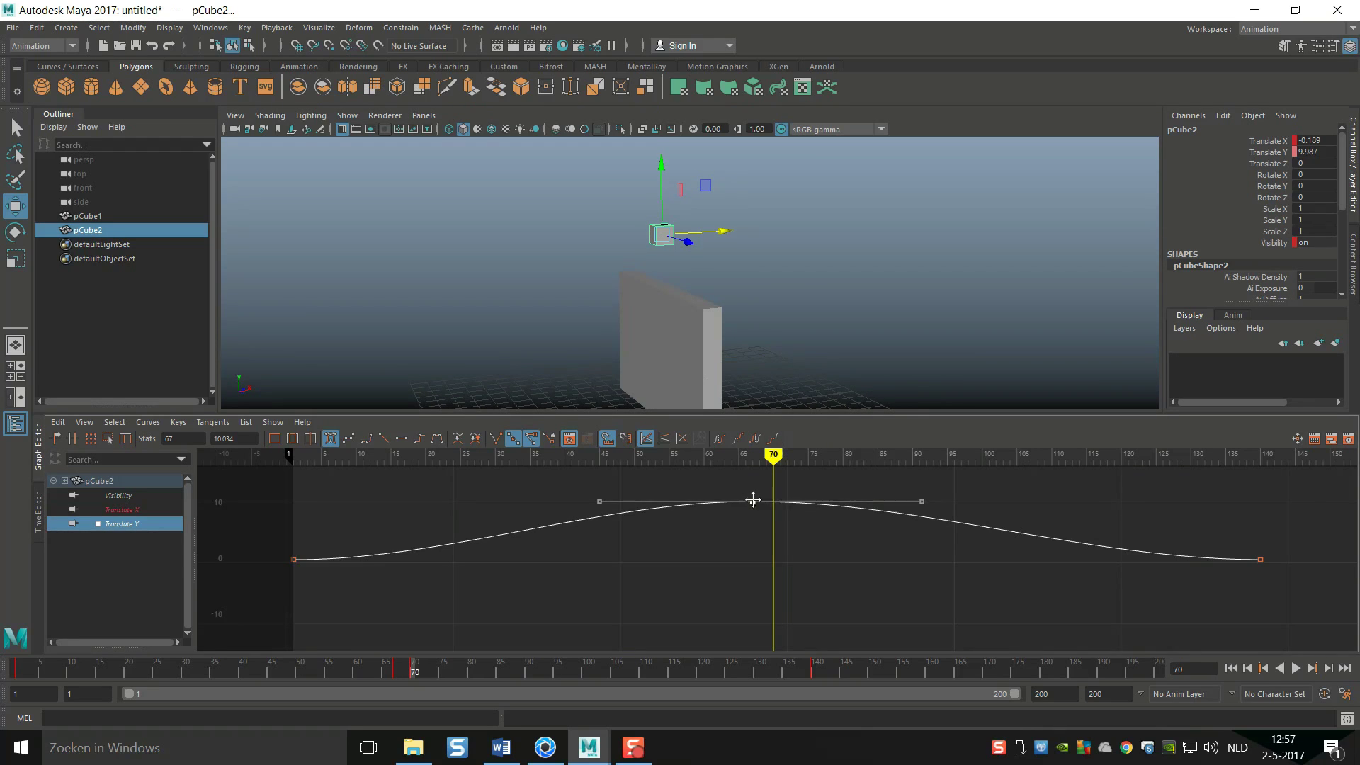
pyautogui.moveTo(753, 501); pyautogui.dragTo(757, 476, button='middle')
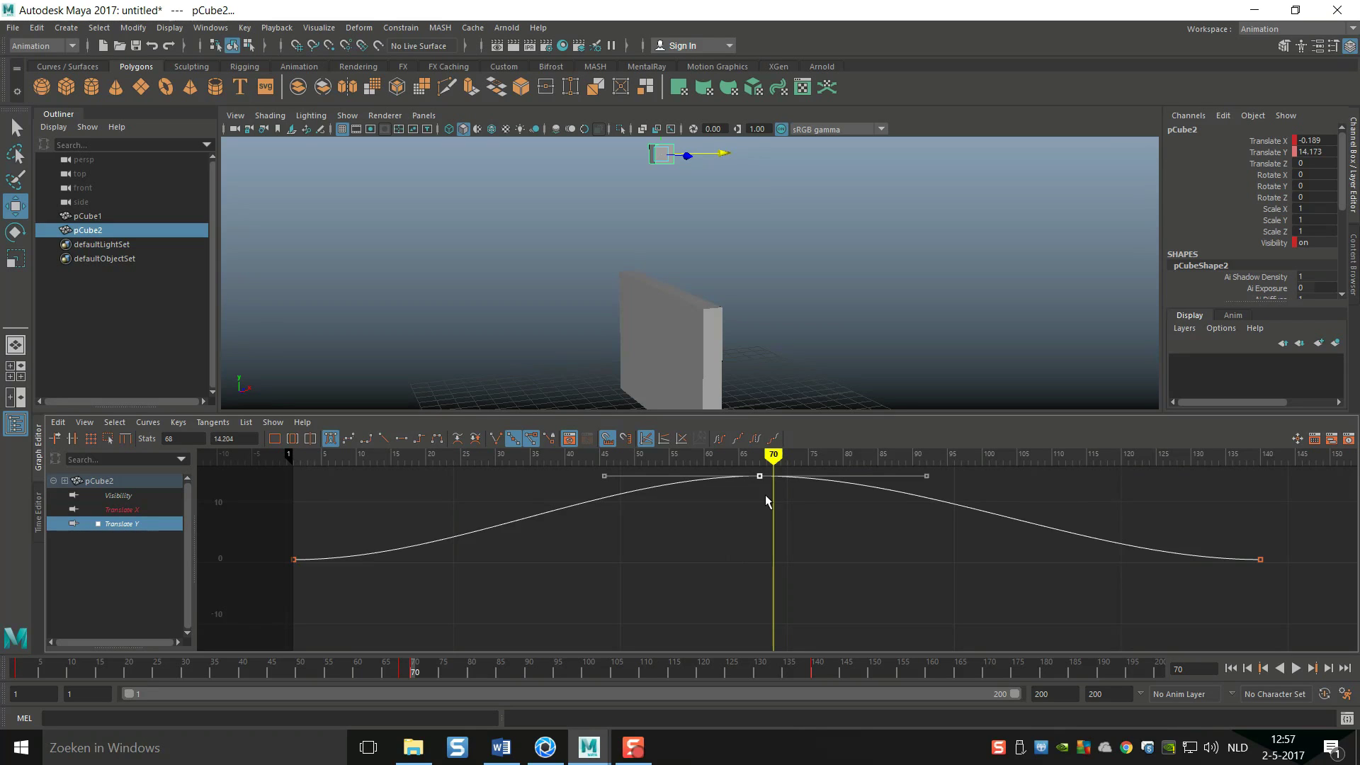
pyautogui.moveTo(777, 459)
pyautogui.mouseDown()
pyautogui.moveTo(461, 543)
pyautogui.moveTo(283, 555)
pyautogui.moveTo(479, 526)
pyautogui.moveTo(669, 520)
pyautogui.moveTo(1261, 640)
pyautogui.moveTo(877, 623)
pyautogui.mouseUp()
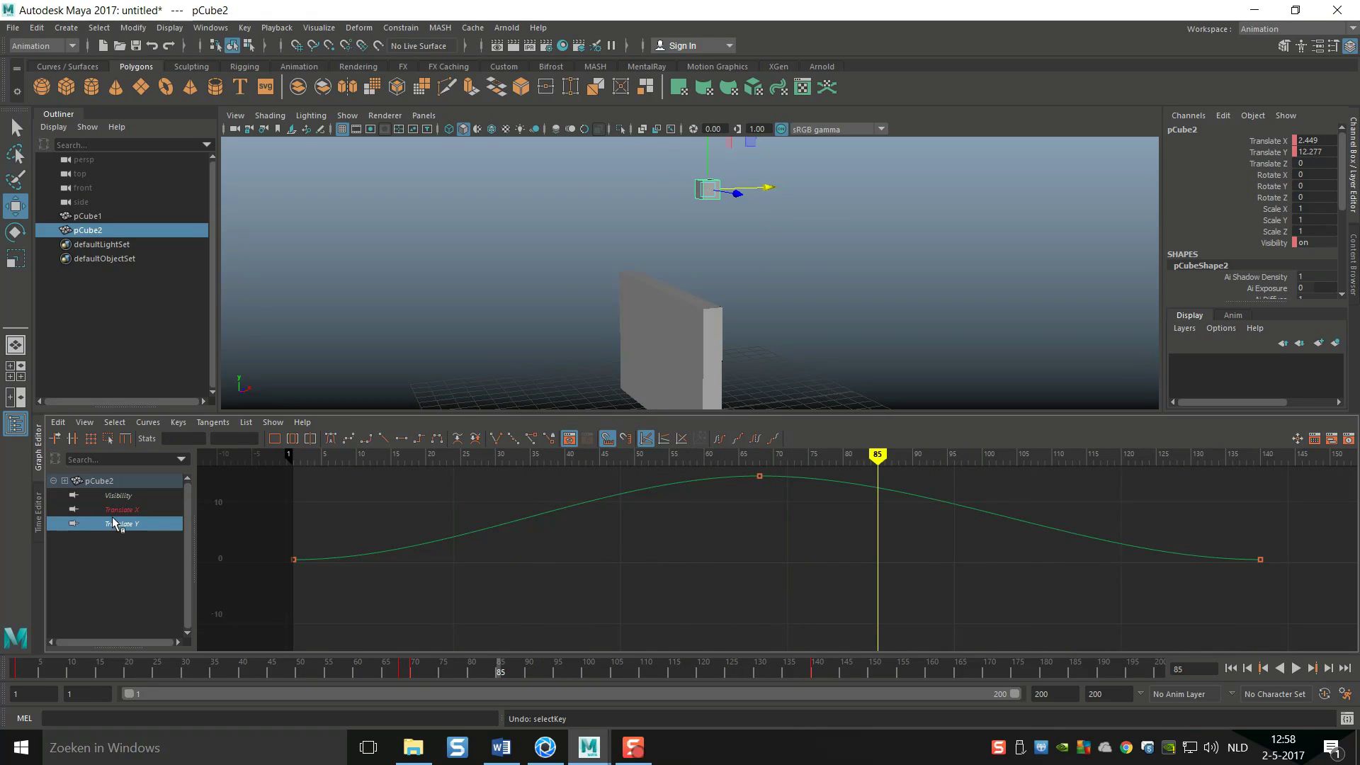
# Show the Translate X curve and bend its tangents around the middle key.
pyautogui.click(115, 513)
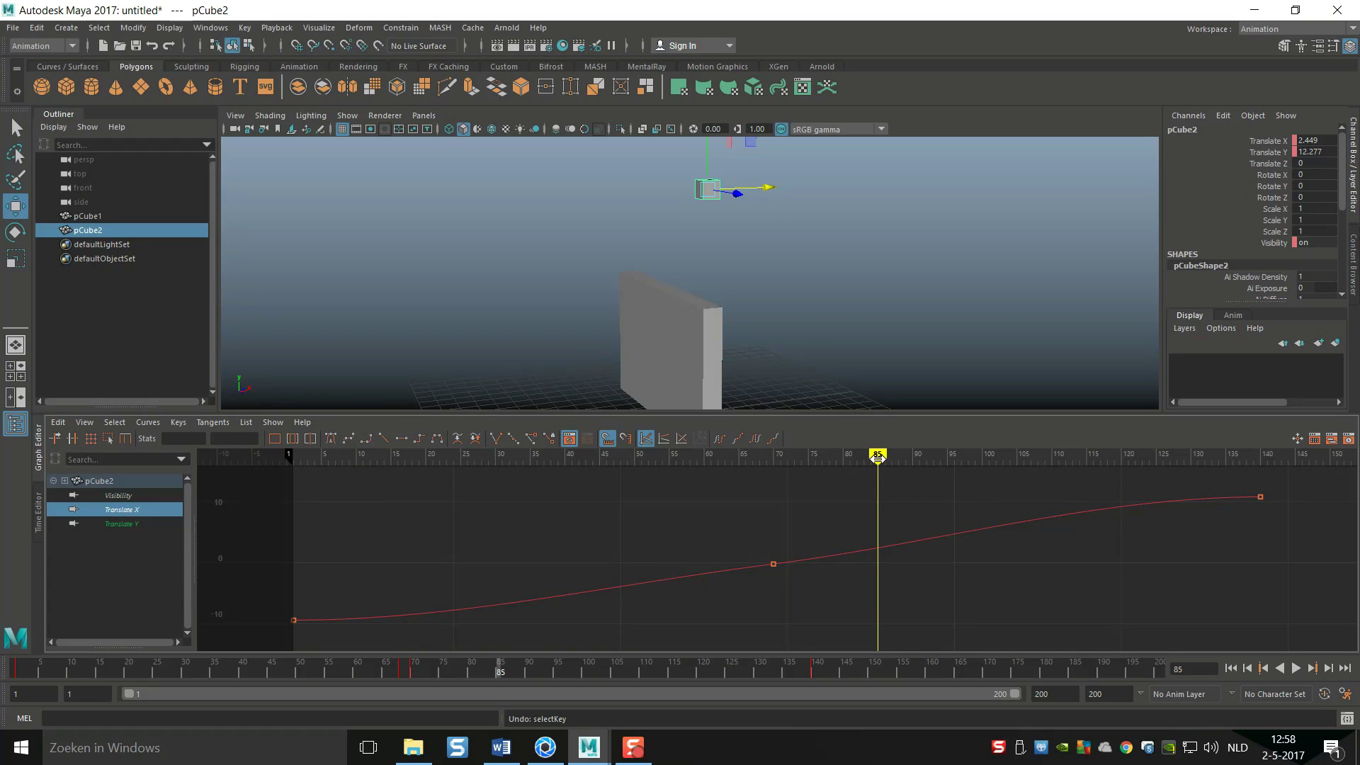
pyautogui.moveTo(878, 459)
pyautogui.mouseDown()
pyautogui.moveTo(435, 586)
pyautogui.moveTo(292, 609)
pyautogui.moveTo(787, 567)
pyautogui.moveTo(768, 565)
pyautogui.moveTo(1257, 546)
pyautogui.moveTo(386, 659)
pyautogui.moveTo(400, 665)
pyautogui.moveTo(440, 644)
pyautogui.moveTo(335, 644)
pyautogui.moveTo(419, 641)
pyautogui.mouseUp()
pyautogui.moveTo(747, 539); pyautogui.dragTo(782, 571)
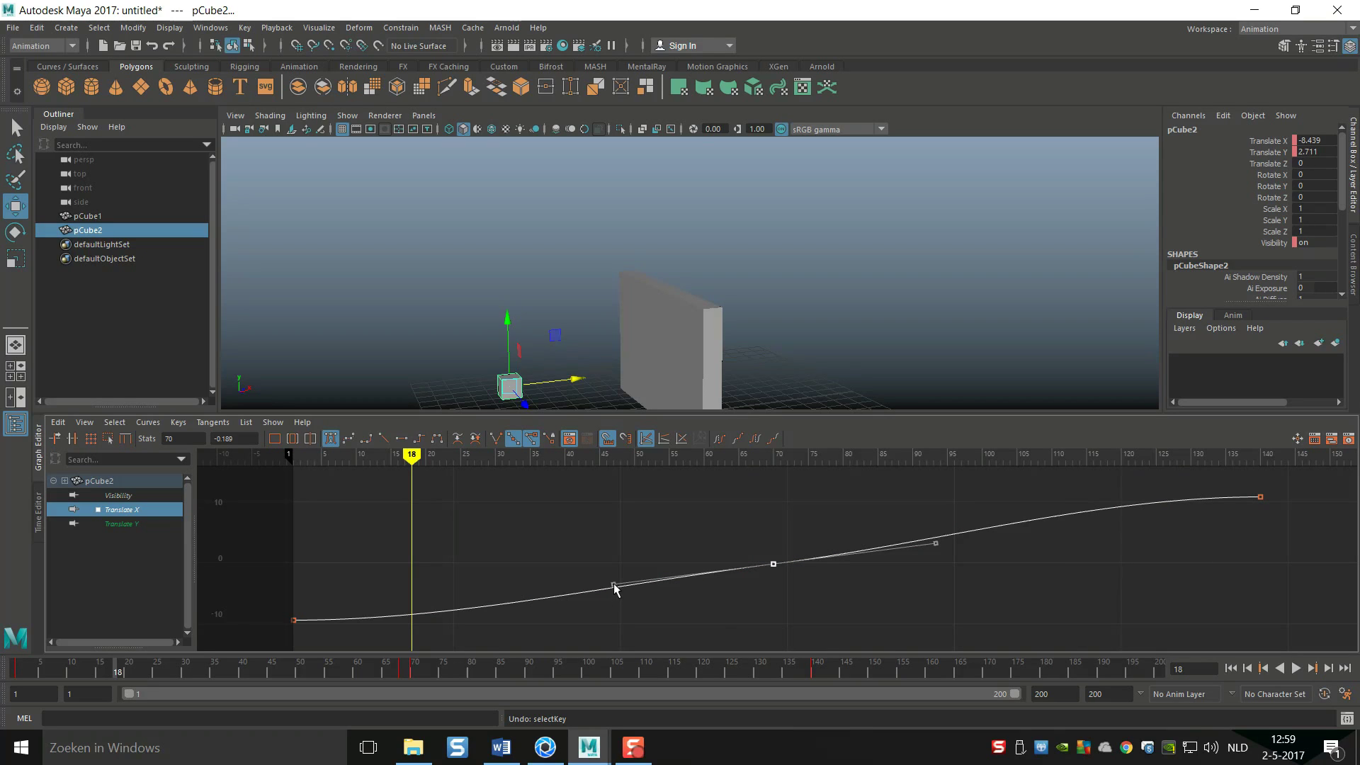
pyautogui.moveTo(614, 586); pyautogui.dragTo(721, 655)
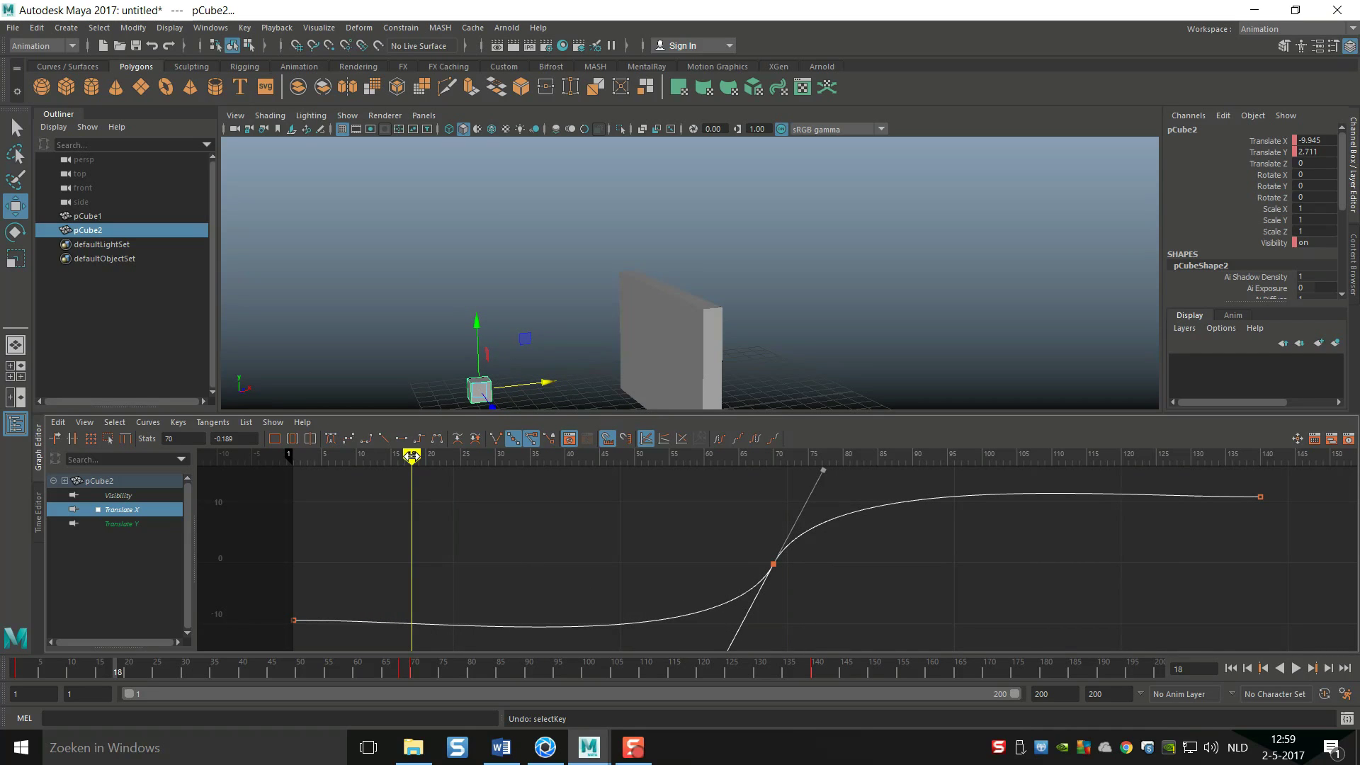
# Flatten the middle key's tangent after checking the motion around frame 44, then review the reshaped motion.
pyautogui.moveTo(411, 455)
pyautogui.mouseDown()
pyautogui.moveTo(656, 492)
pyautogui.moveTo(1157, 516)
pyautogui.moveTo(364, 540)
pyautogui.moveTo(565, 520)
pyautogui.mouseUp()
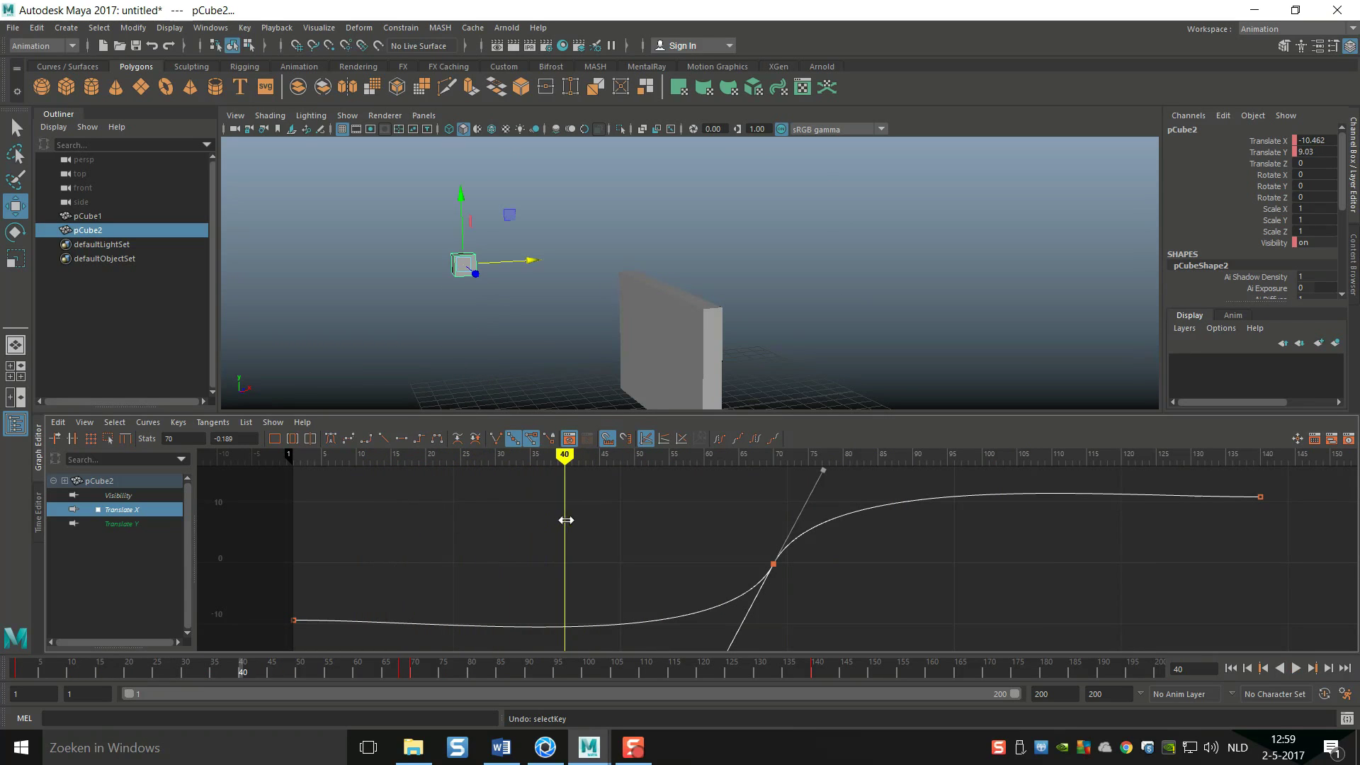
pyautogui.scroll(-4, 726, 554)
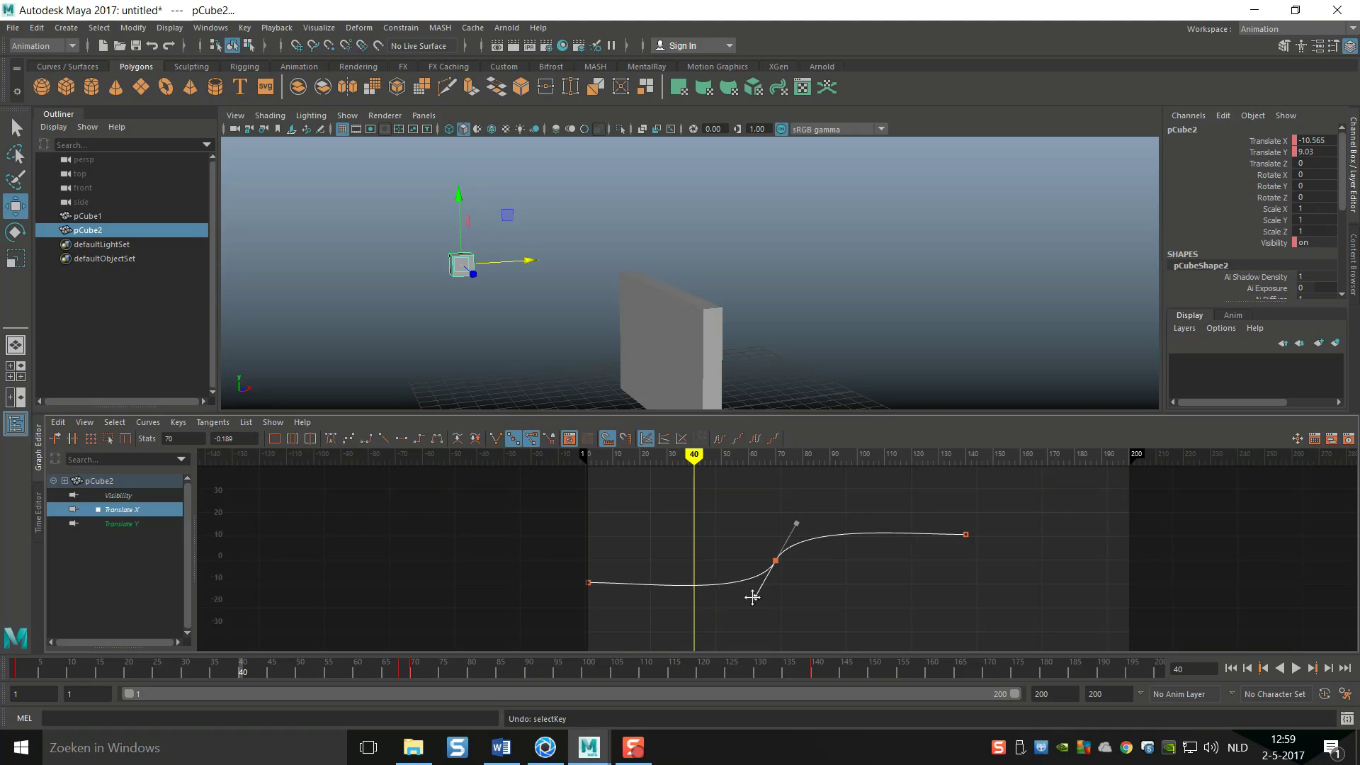
pyautogui.moveTo(752, 597); pyautogui.dragTo(709, 568)
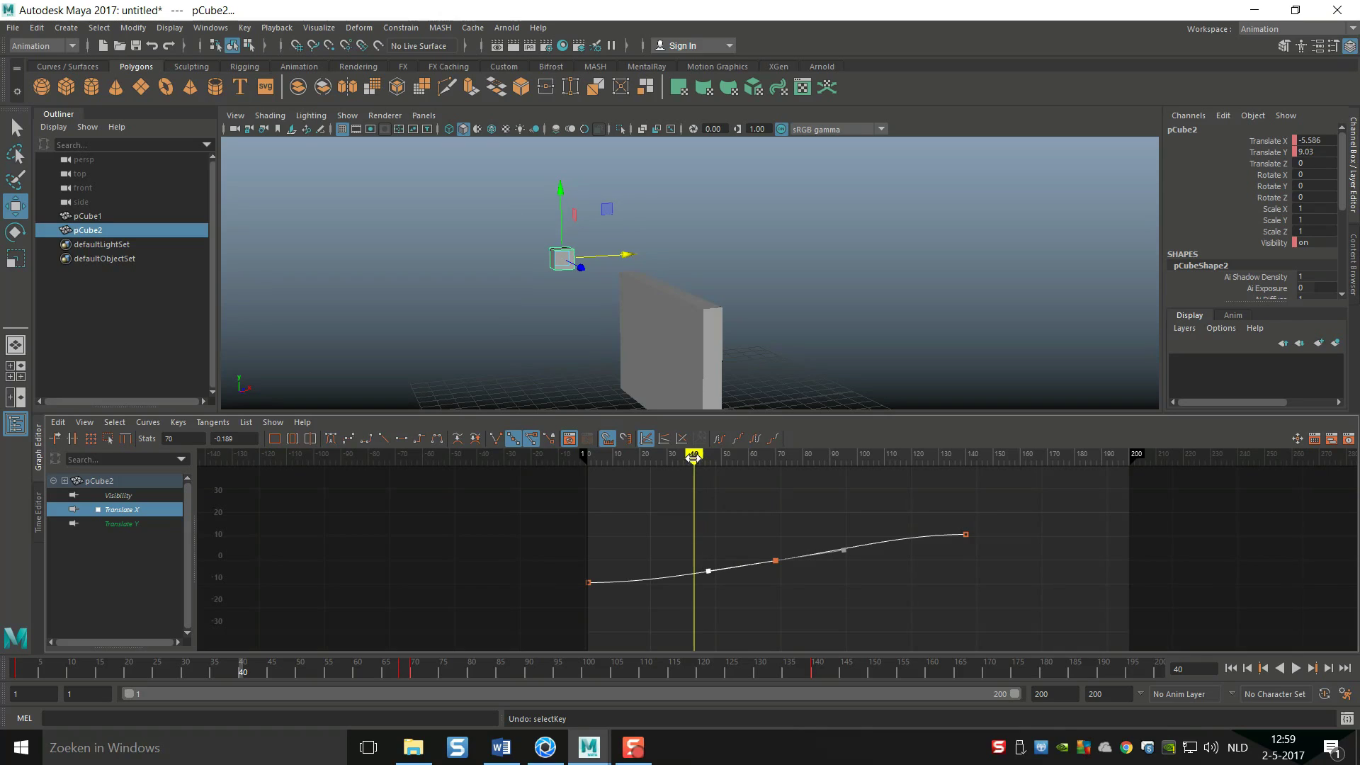
pyautogui.moveTo(694, 458)
pyautogui.mouseDown()
pyautogui.moveTo(506, 464)
pyautogui.moveTo(765, 474)
pyautogui.moveTo(974, 513)
pyautogui.moveTo(579, 535)
pyautogui.mouseUp()
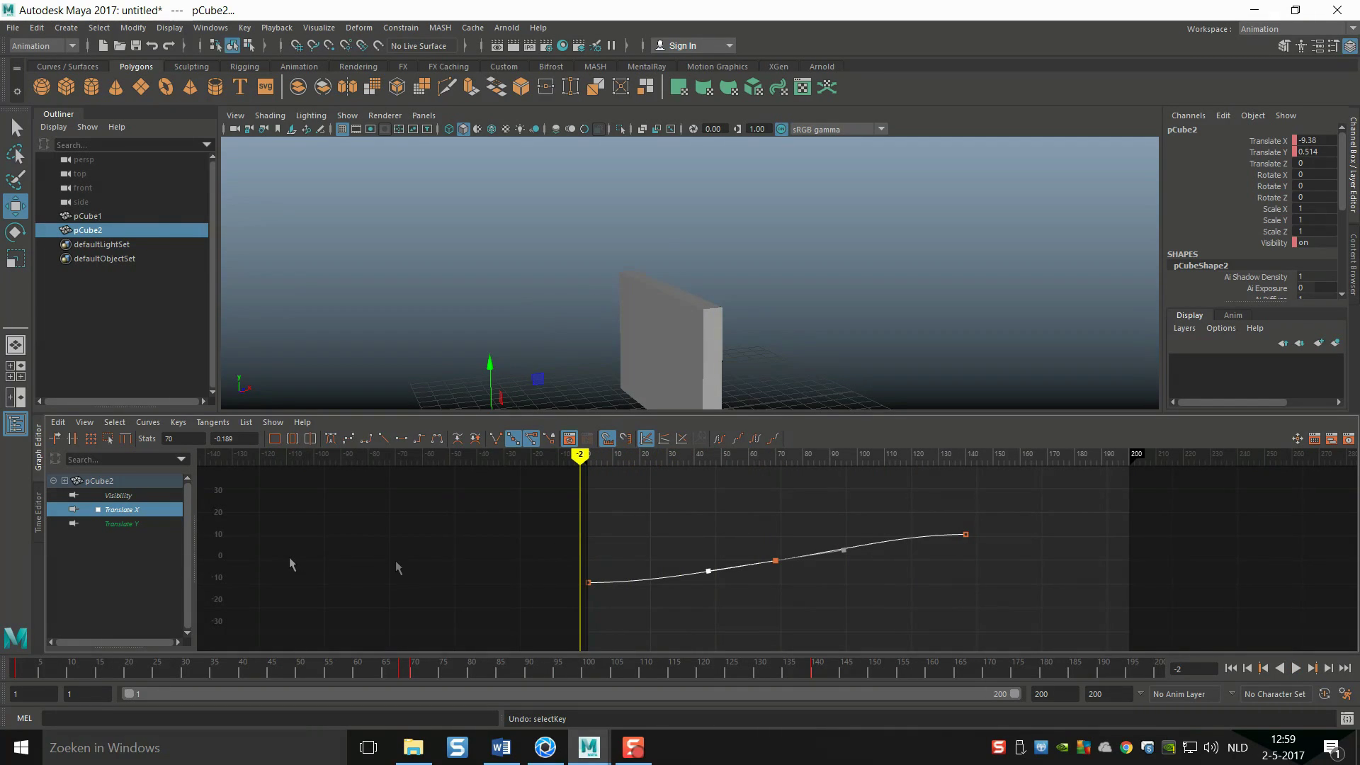